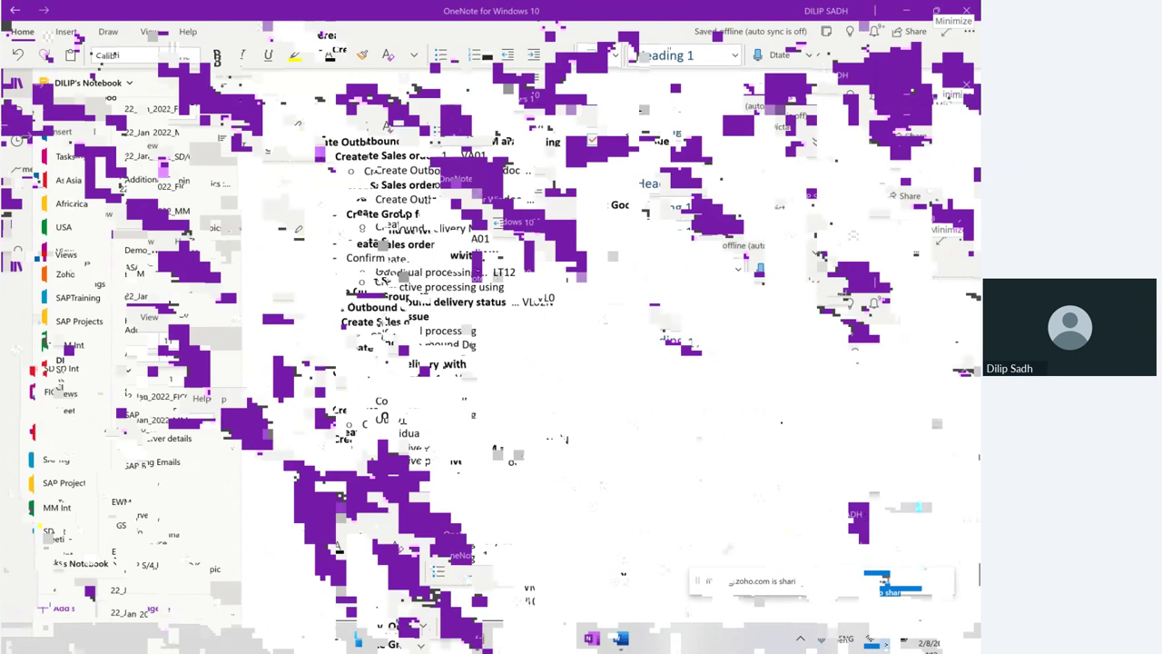
# Bold the "Confirm TO" line and complete its second sub-bullet as "Collective processing using Outbound delivery monitor".
pyautogui.moveTo(401, 258); pyautogui.dragTo(346, 258)
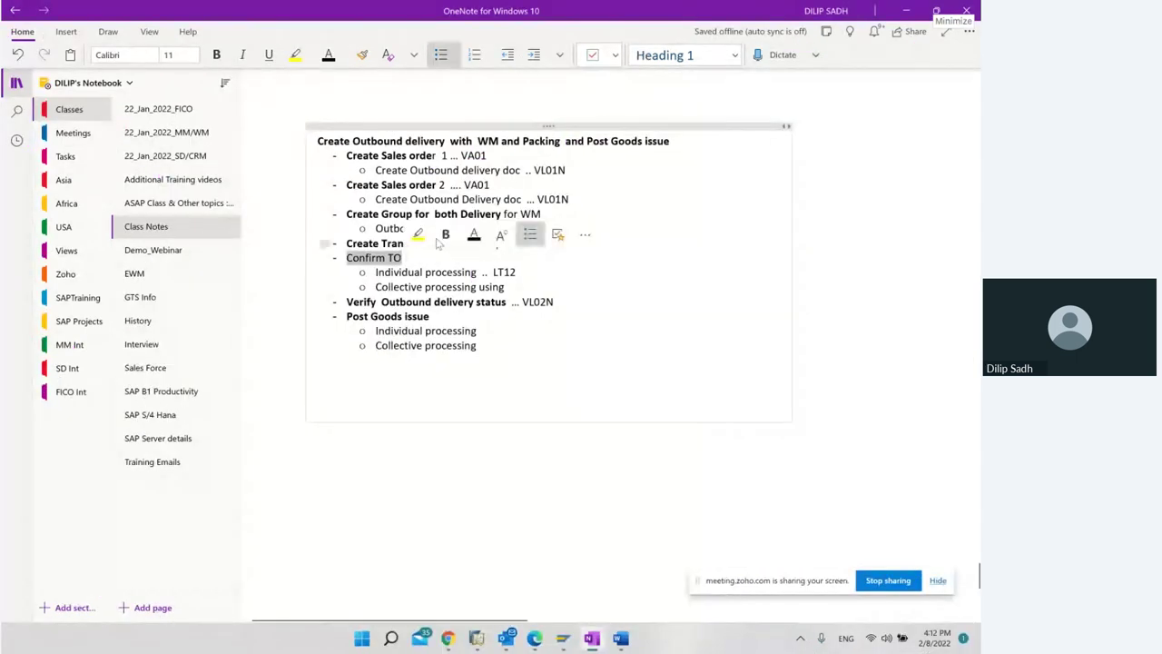
pyautogui.click(445, 234)
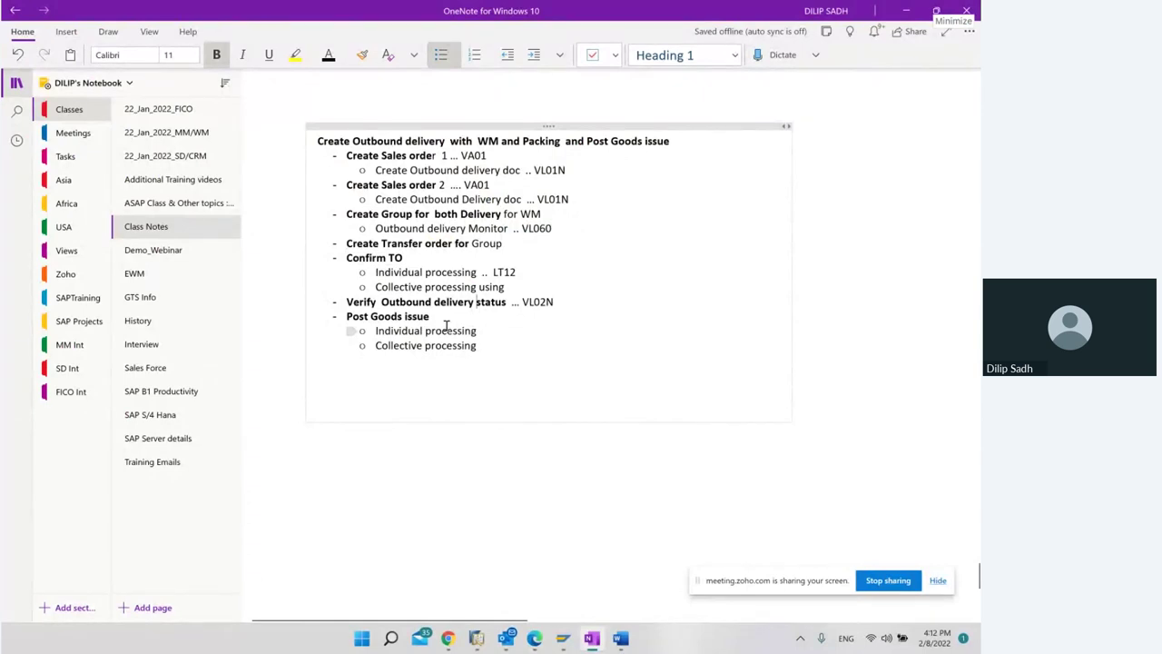
pyautogui.click(520, 289)
pyautogui.write('Outbo')
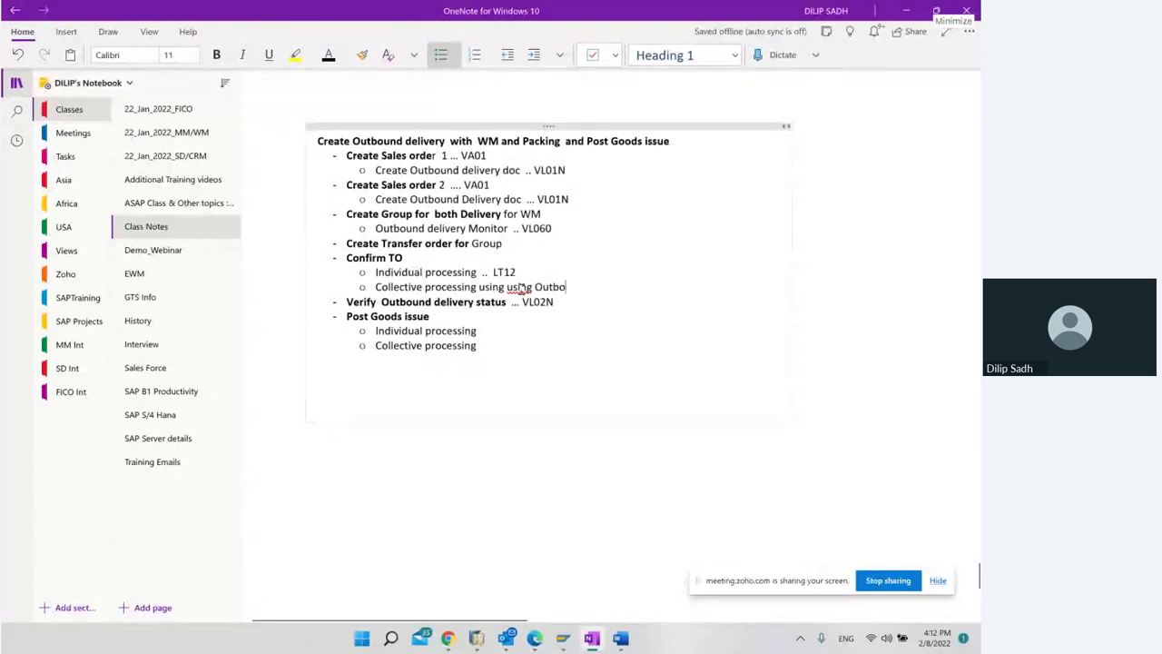
pyautogui.write('und delivery')
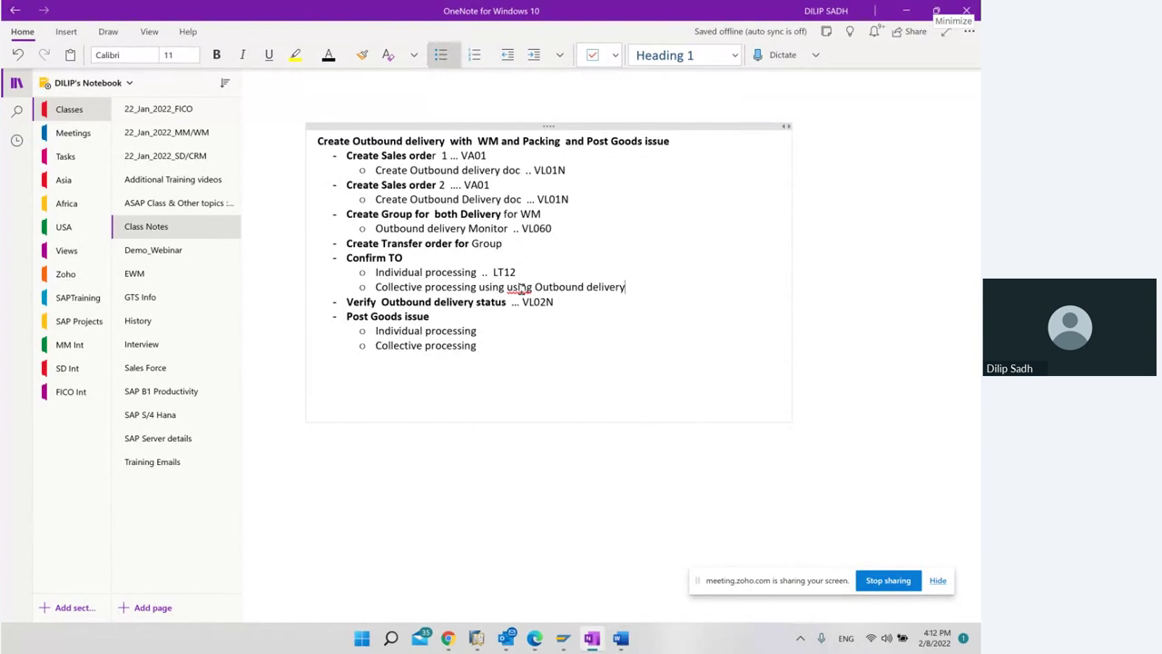
pyautogui.write(' monitor')
pyautogui.rightClick(519, 287)
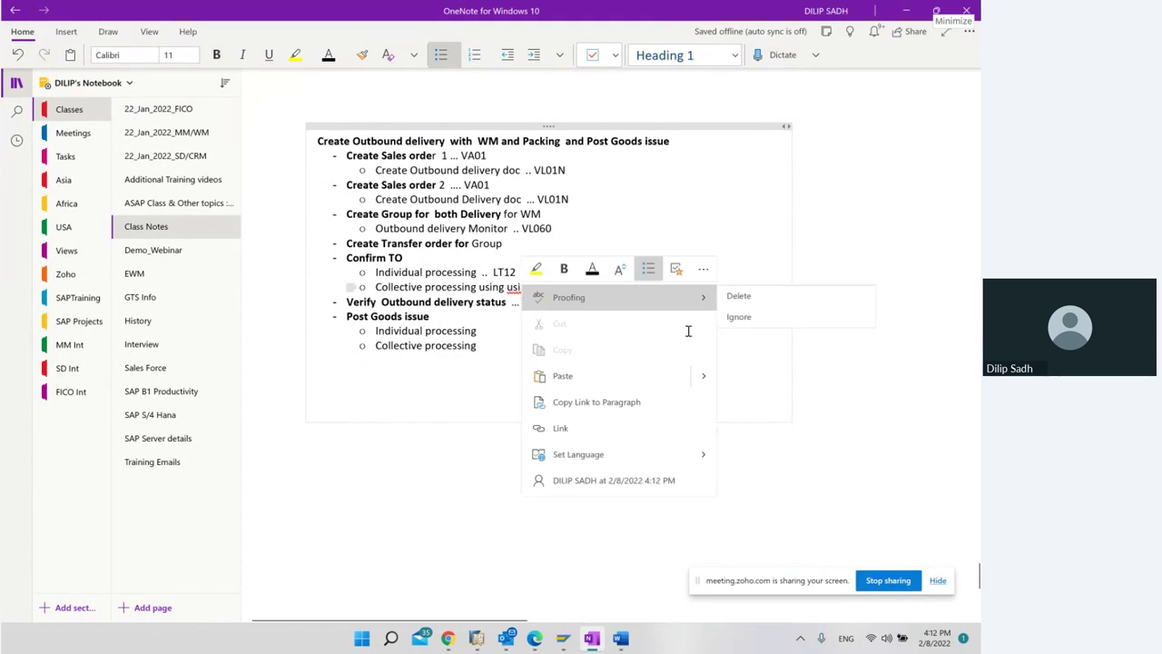
pyautogui.click(744, 298)
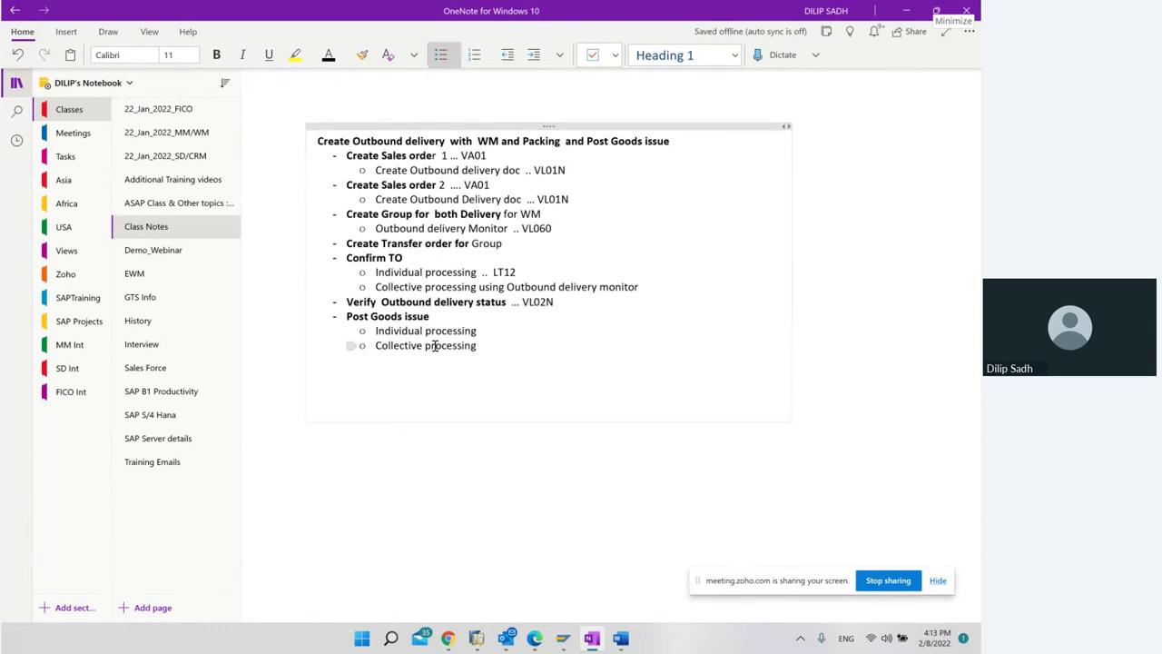
# Switch to SAP and start a sales order with transaction VA01, order type OR, and sales area 1000/10/00.
pyautogui.click(899, 10)
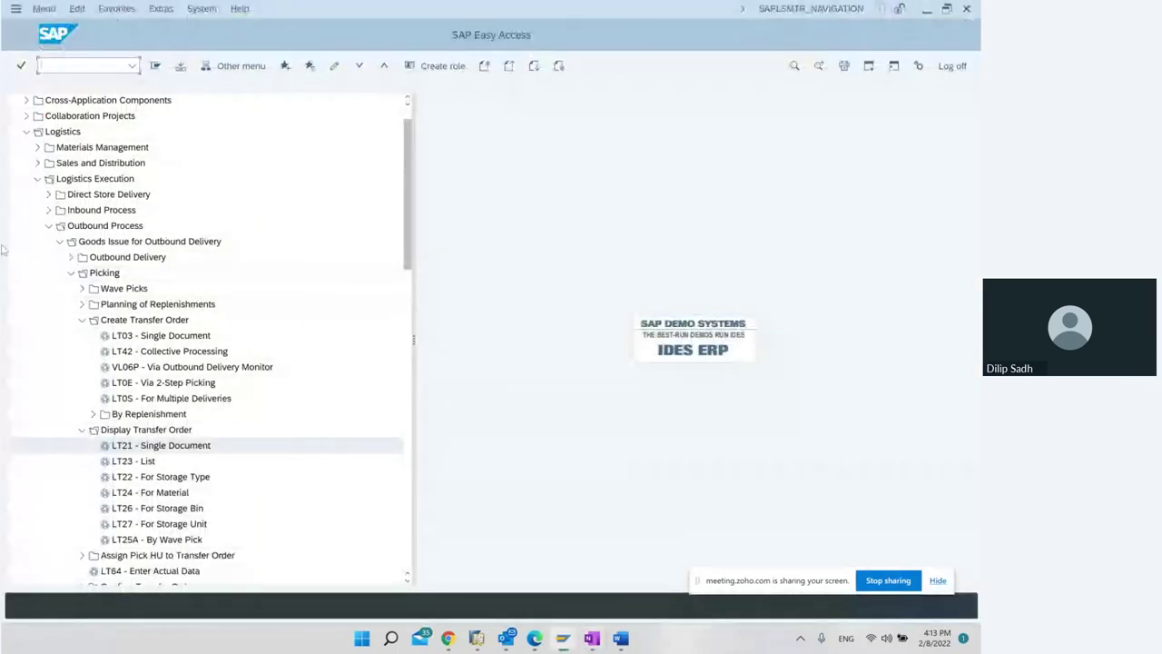
pyautogui.click(49, 226)
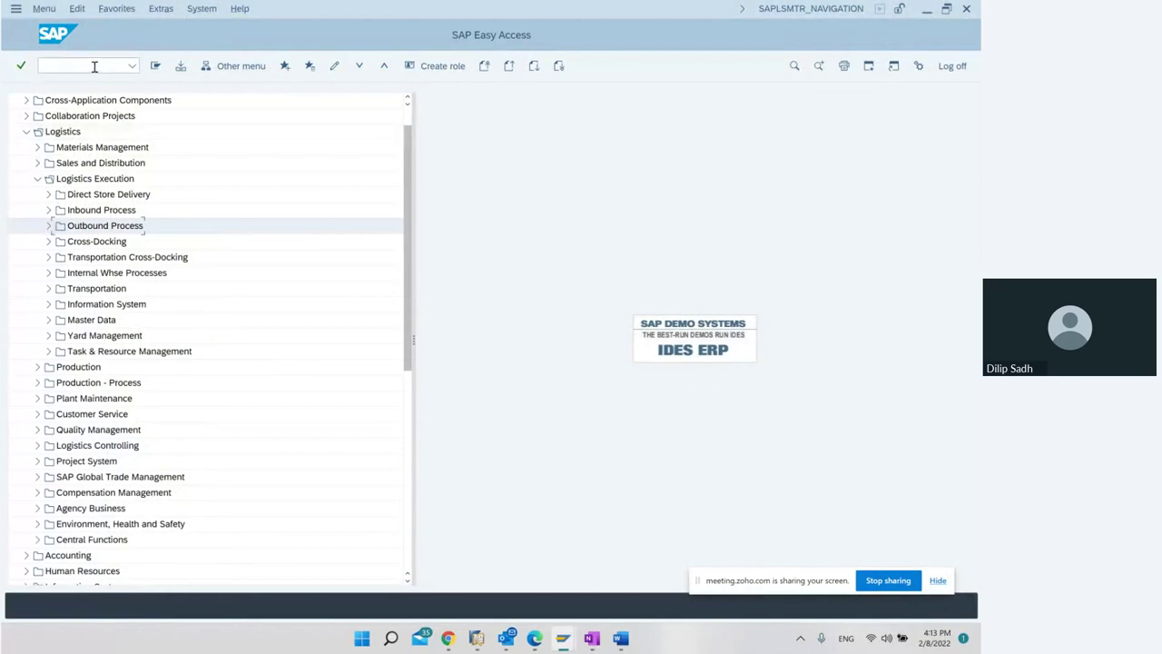
pyautogui.write('va01')
pyautogui.press('Return')
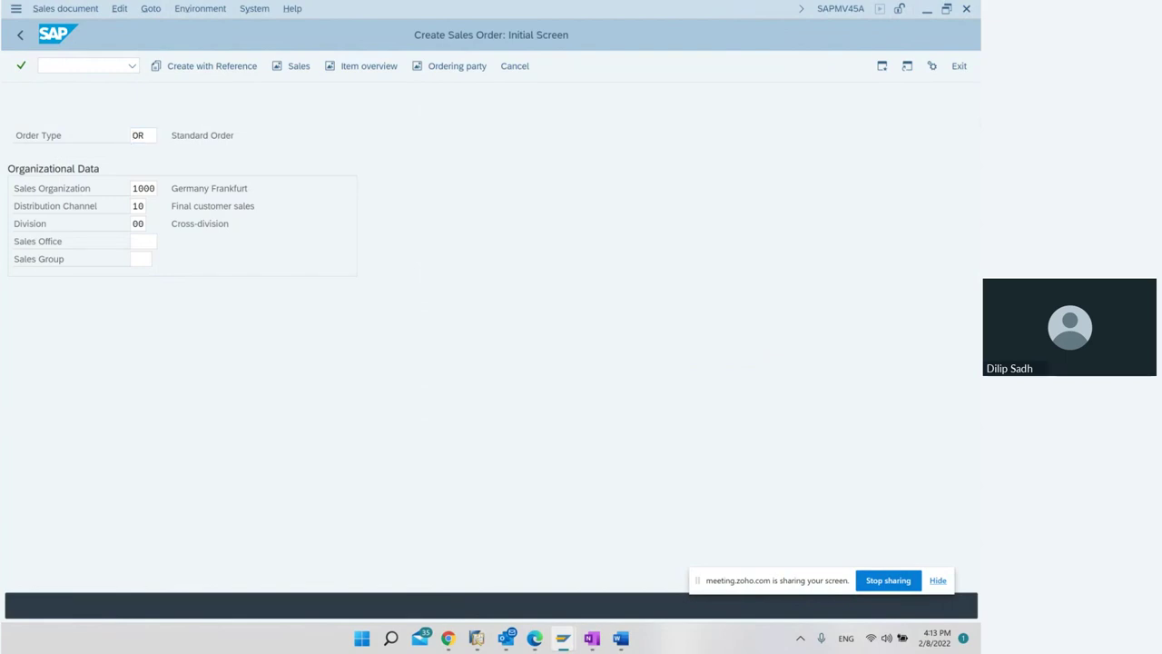
pyautogui.press('Return')
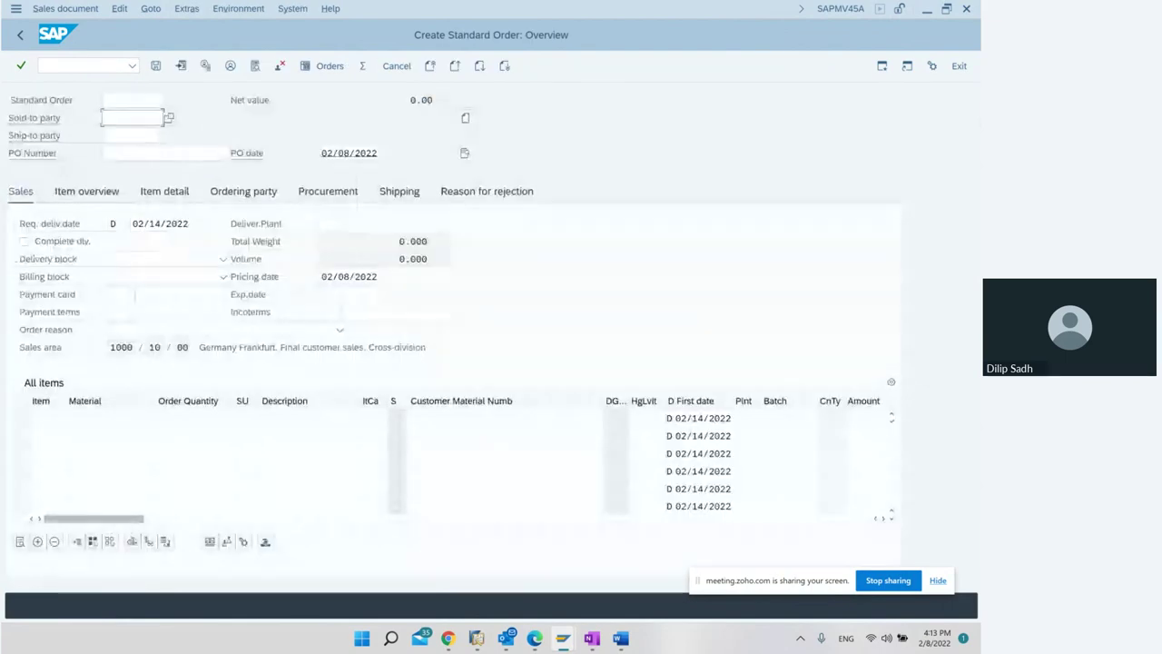
# Enter home depot's customer number as sold-to party, accept it as ship-to party, and fill in the PO number.
pyautogui.press('Down')
pyautogui.press('Down')
pyautogui.press('Return')
pyautogui.press('Return')
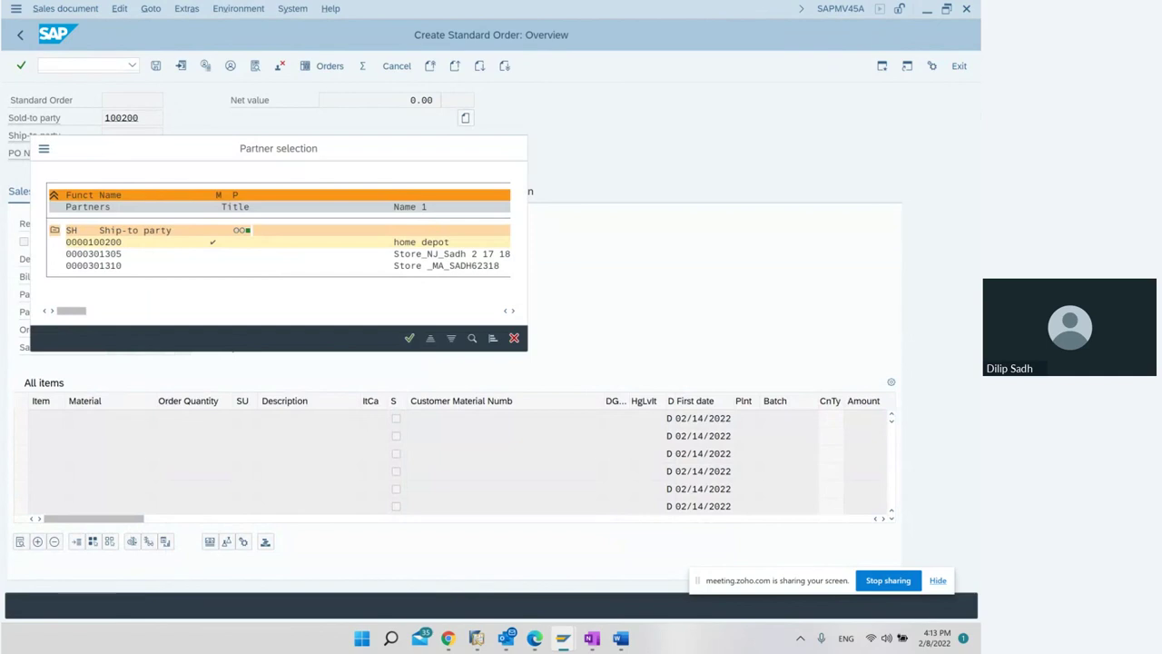
pyautogui.press('Return')
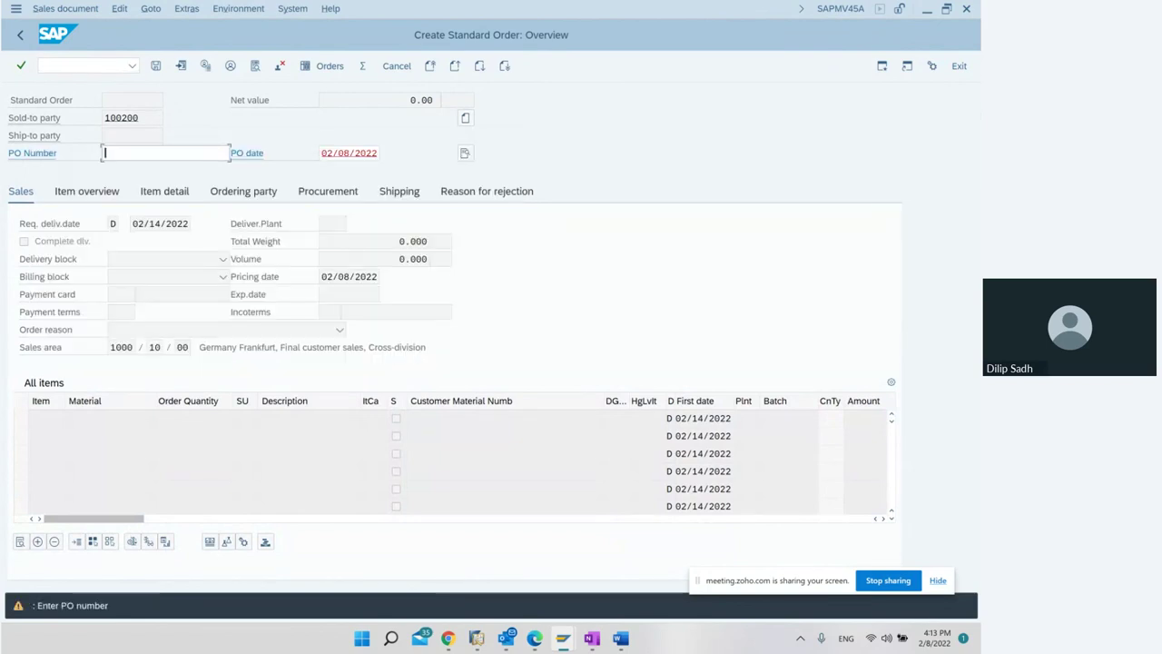
pyautogui.write('11')
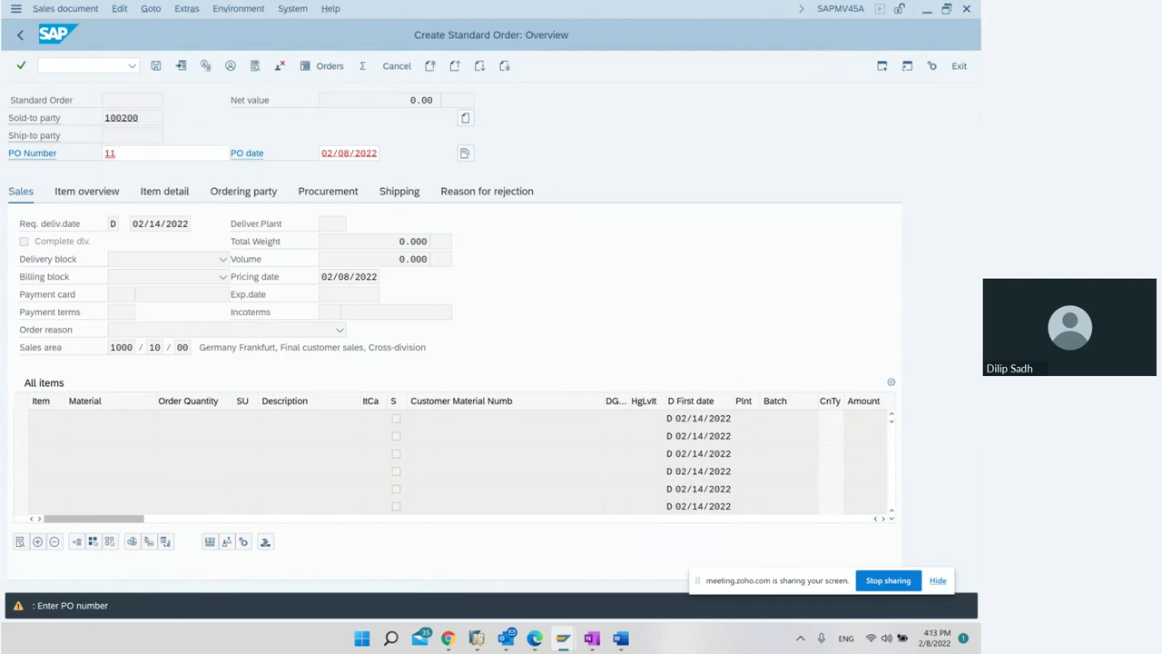
pyautogui.press('Return')
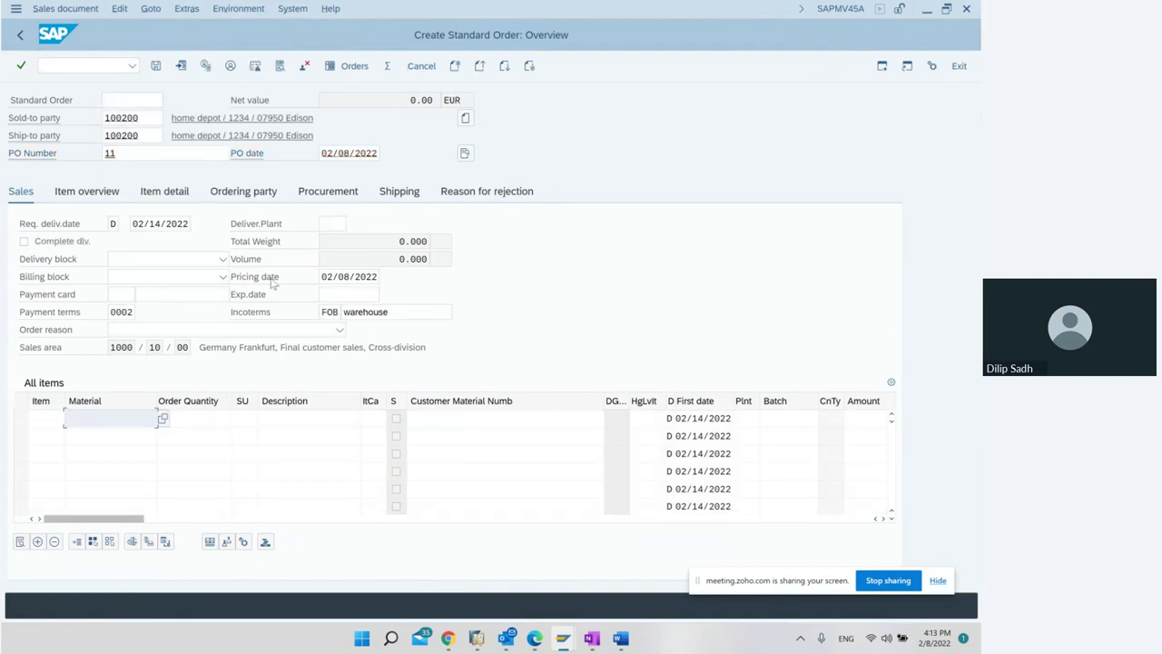
# Add material 33366 with an order quantity of 10 as the first item and save the sales order.
pyautogui.press('Down')
pyautogui.press('Return')
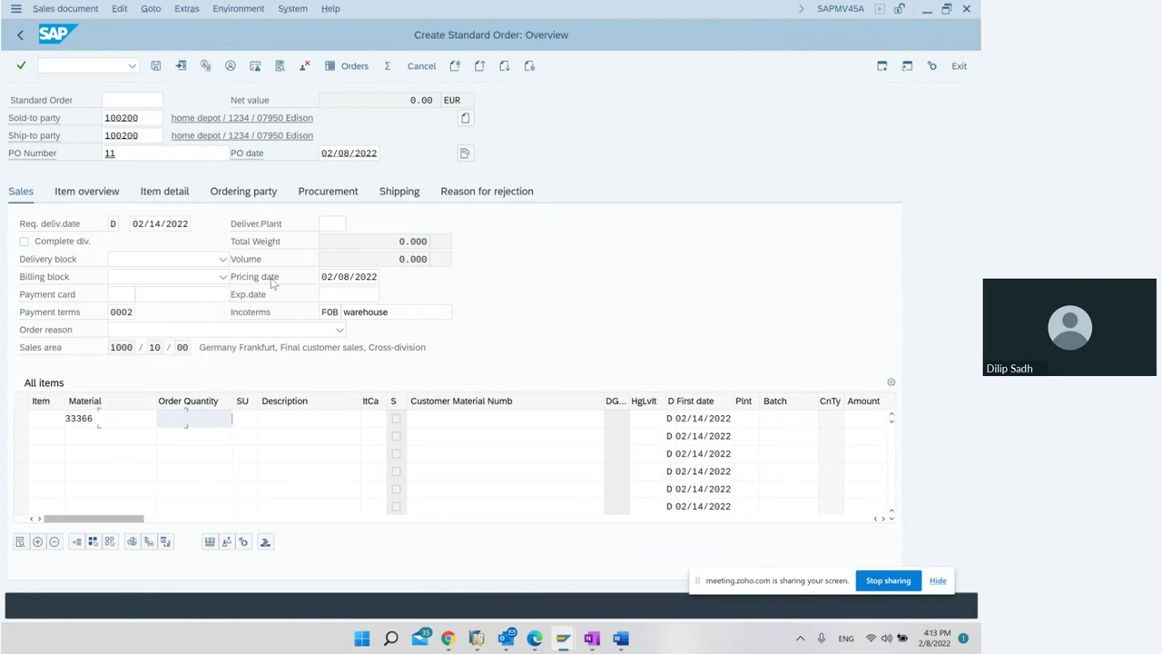
pyautogui.write('10')
pyautogui.press('Return')
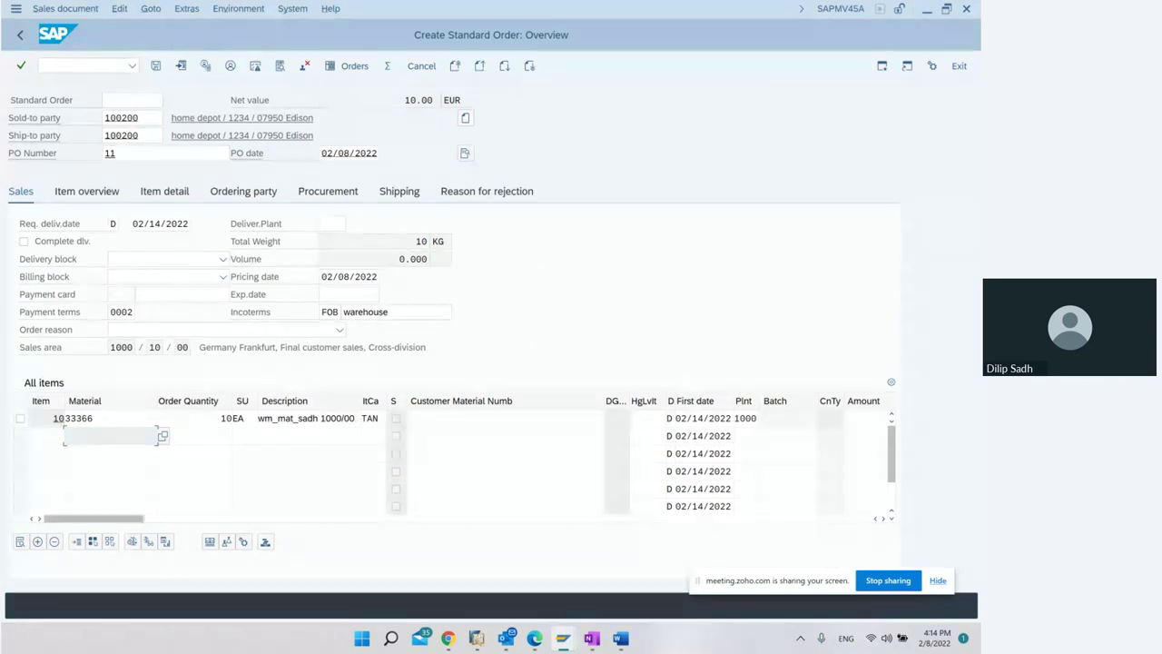
pyautogui.click(156, 67)
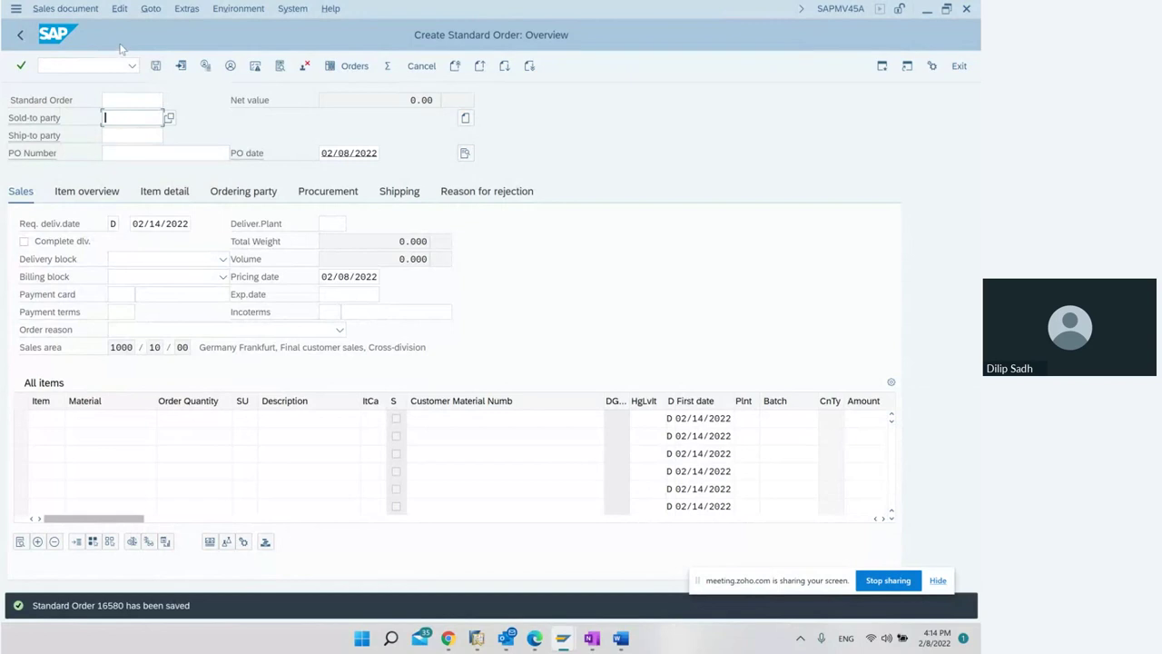
# Open the display screen for the saved sales order and copy its order number.
pyautogui.click(65, 8)
pyautogui.click(80, 68)
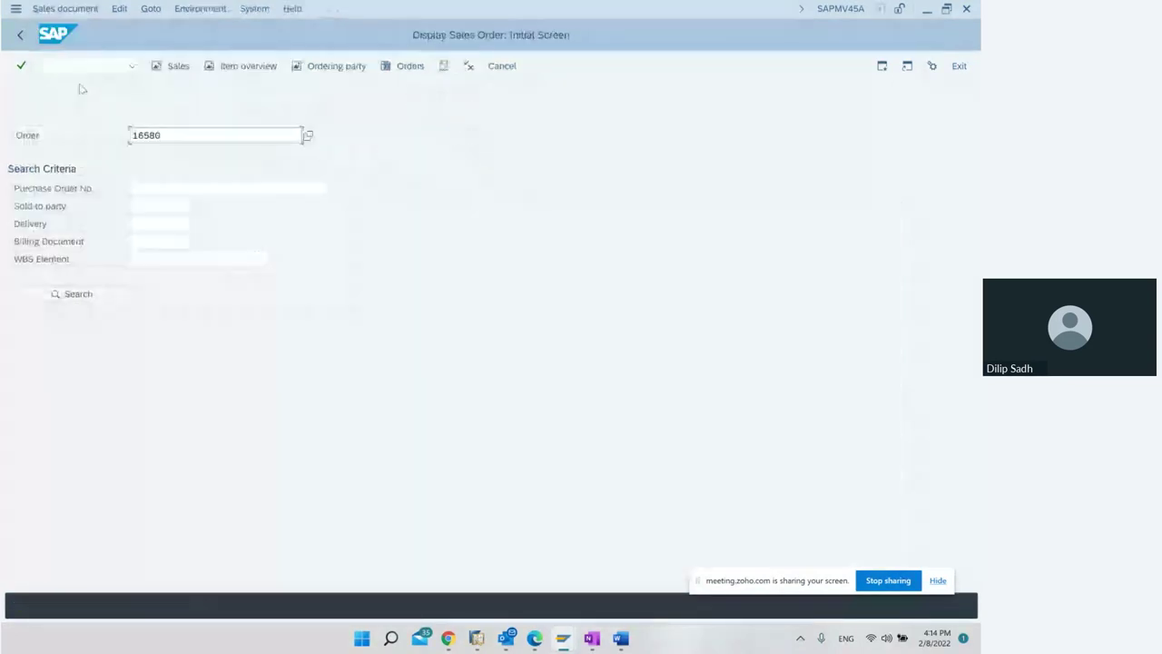
pyautogui.moveTo(171, 134); pyautogui.dragTo(85, 132)
pyautogui.hotkey('ctrl', 'c')
pyautogui.click(87, 135)
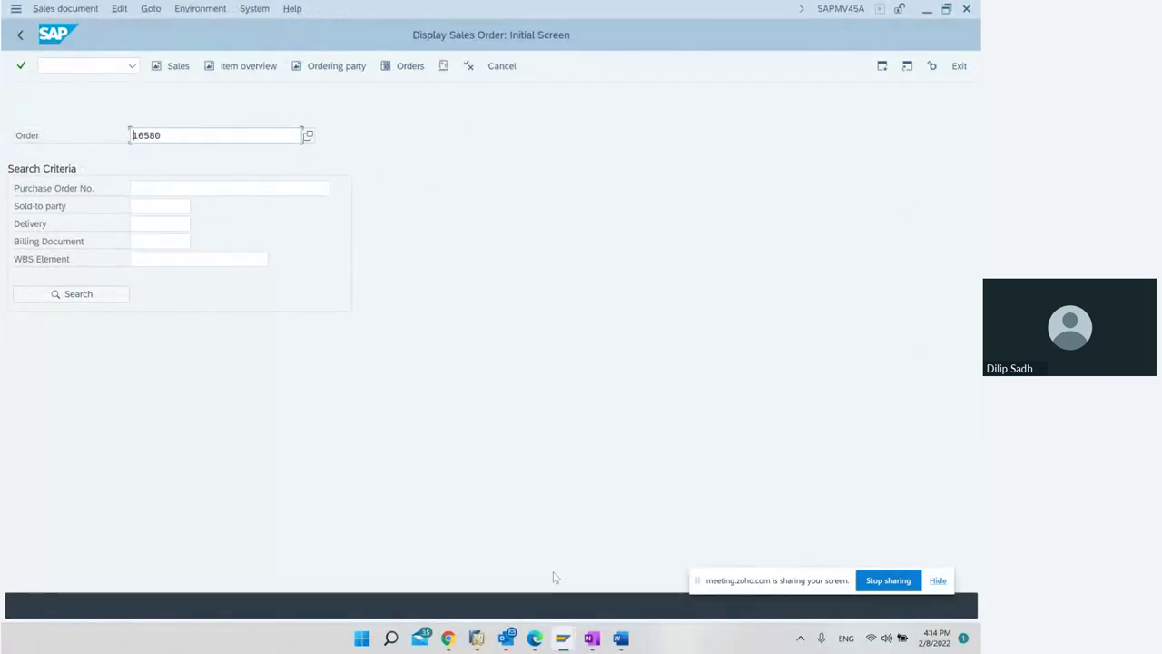
# Switch to OneNote and append "...." and the copied order number to the "Create Sales order 1 ... VA01" line.
pyautogui.click(621, 638)
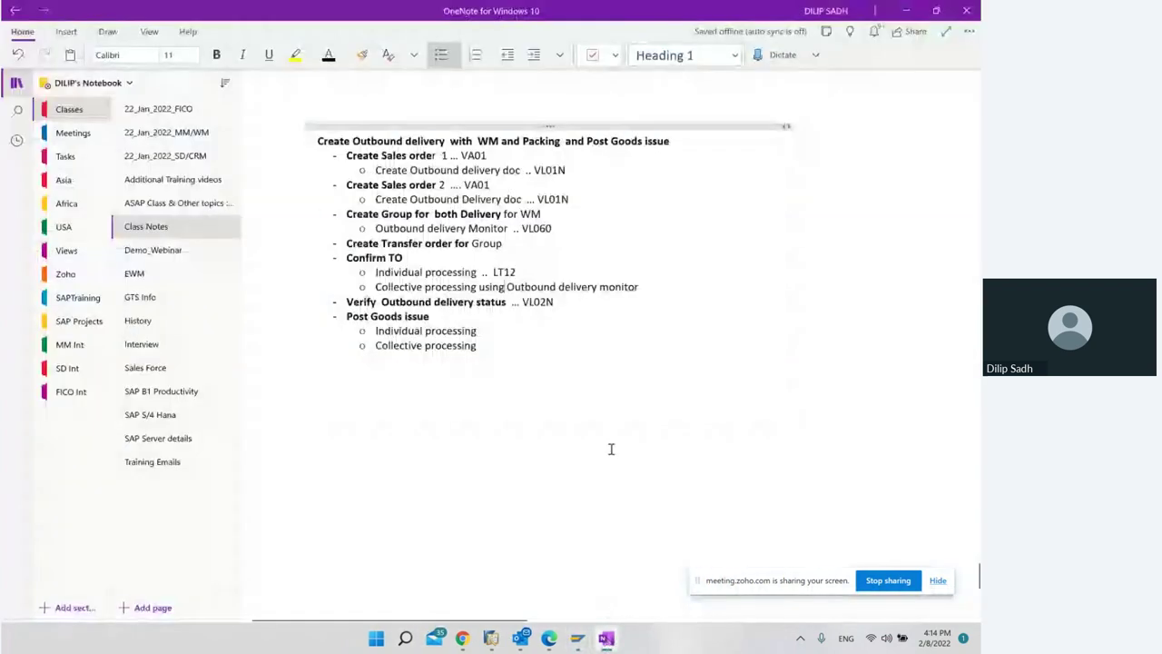
pyautogui.click(494, 155)
pyautogui.write('....')
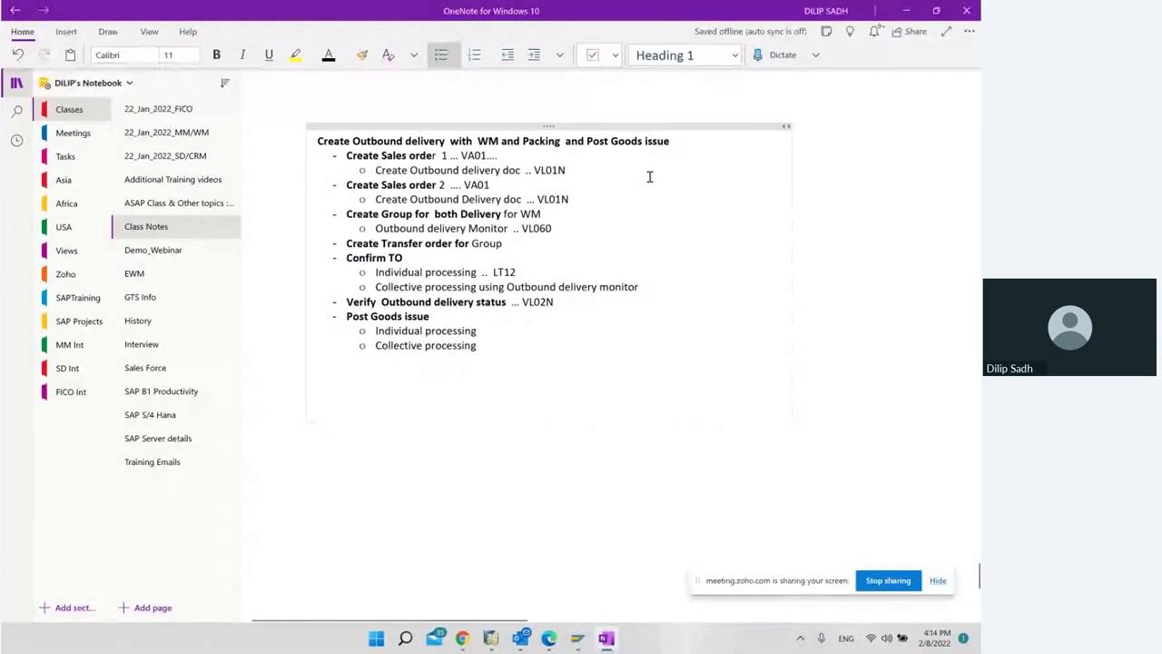
pyautogui.hotkey('ctrl', 'v')
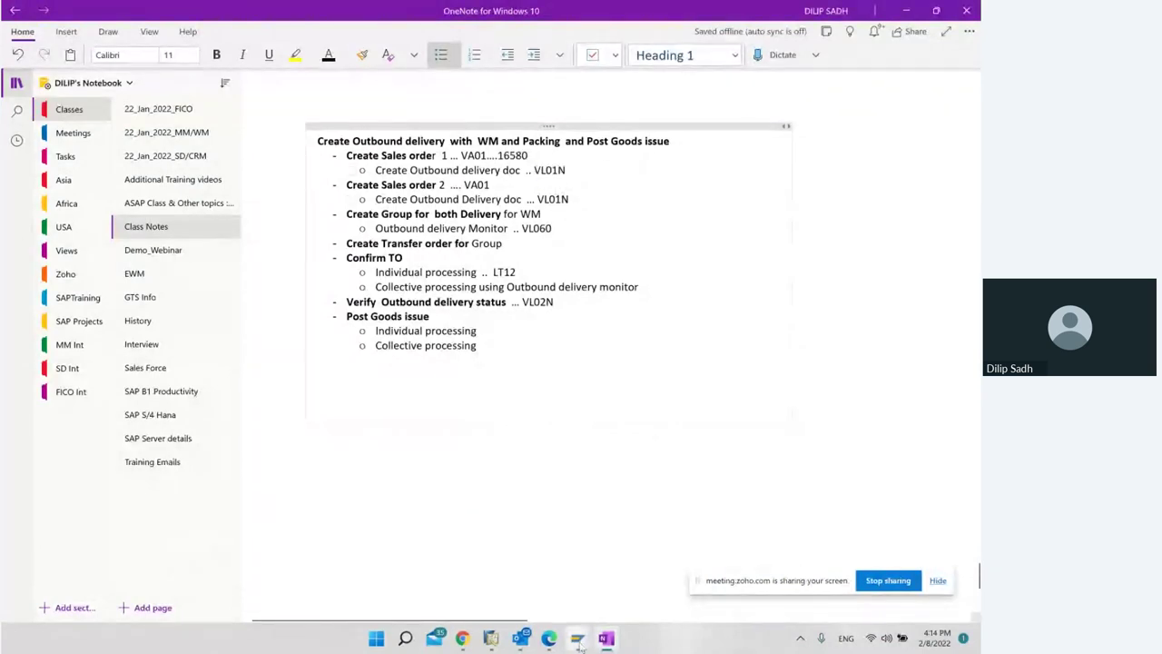
# Switch back to SAP and create an outbound delivery with VL01N for the saved order, shipping point 1000, selection date 02/16/2022.
pyautogui.moveTo(577, 638)
pyautogui.click(624, 570)
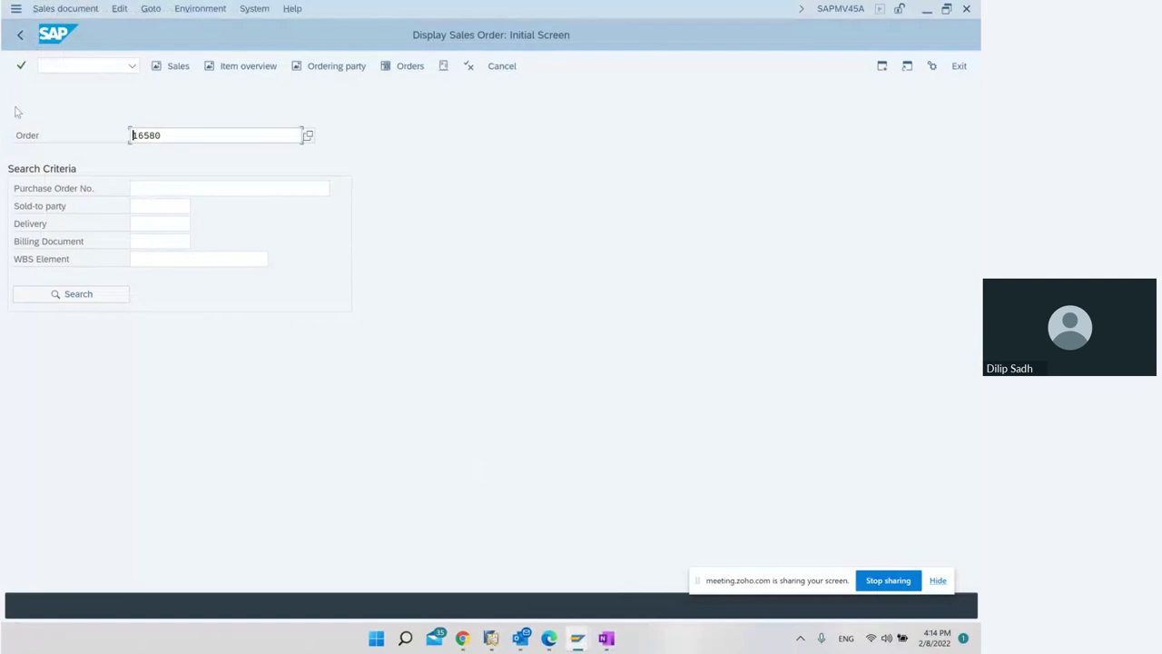
pyautogui.click(21, 37)
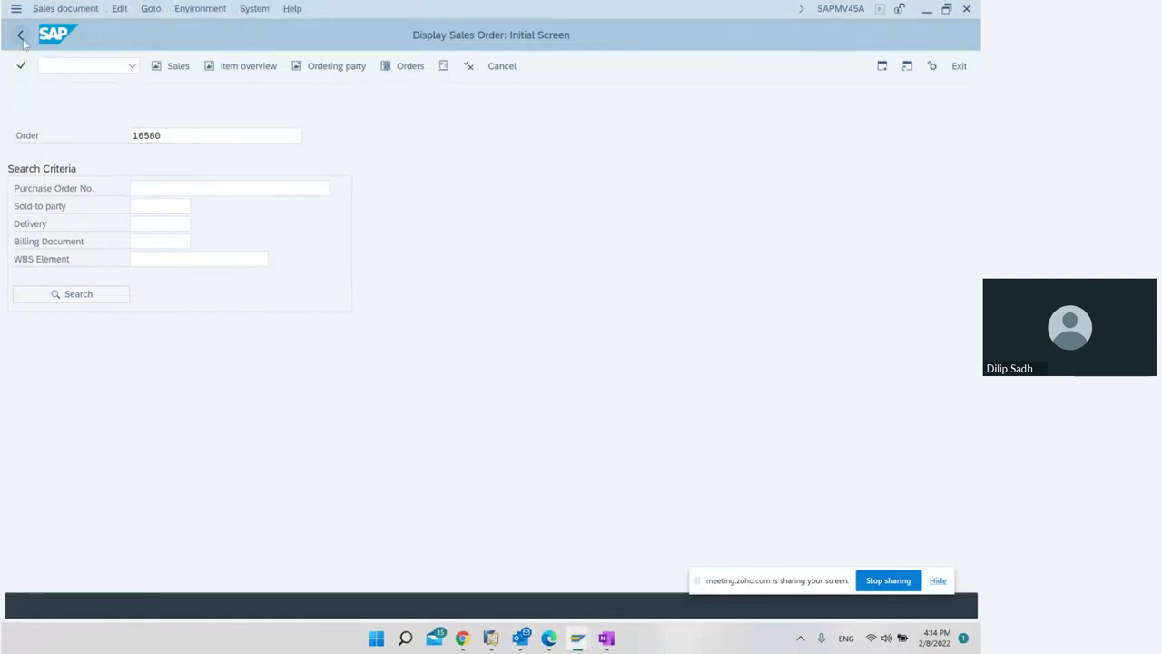
pyautogui.click(83, 60)
pyautogui.write('vl01n')
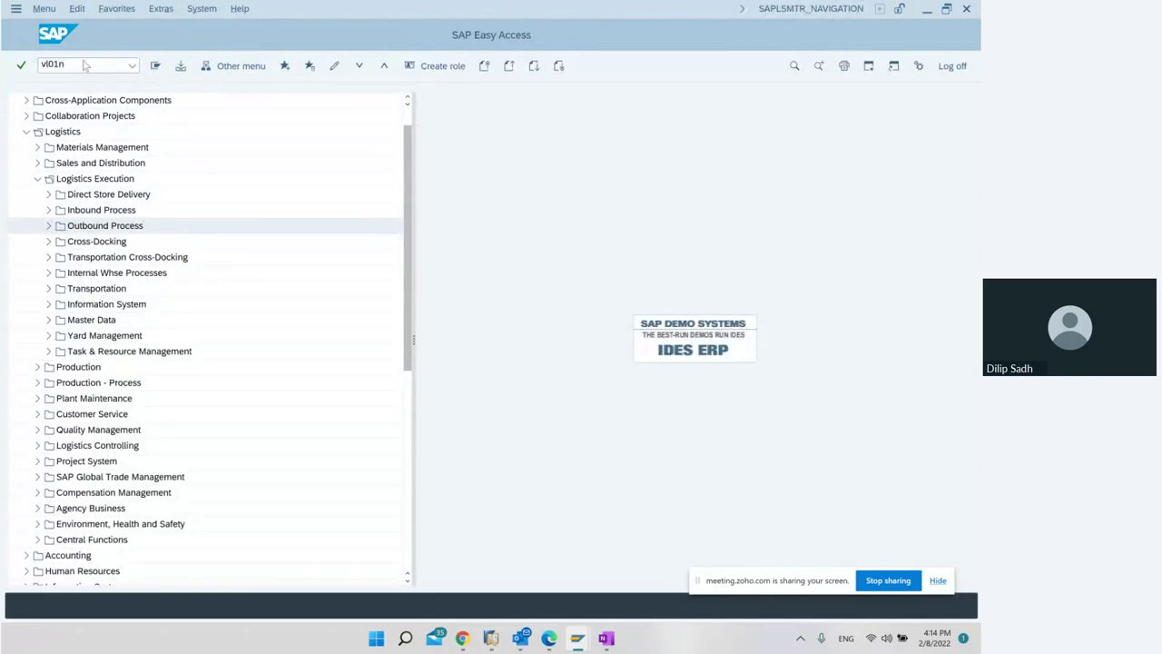
pyautogui.press('Return')
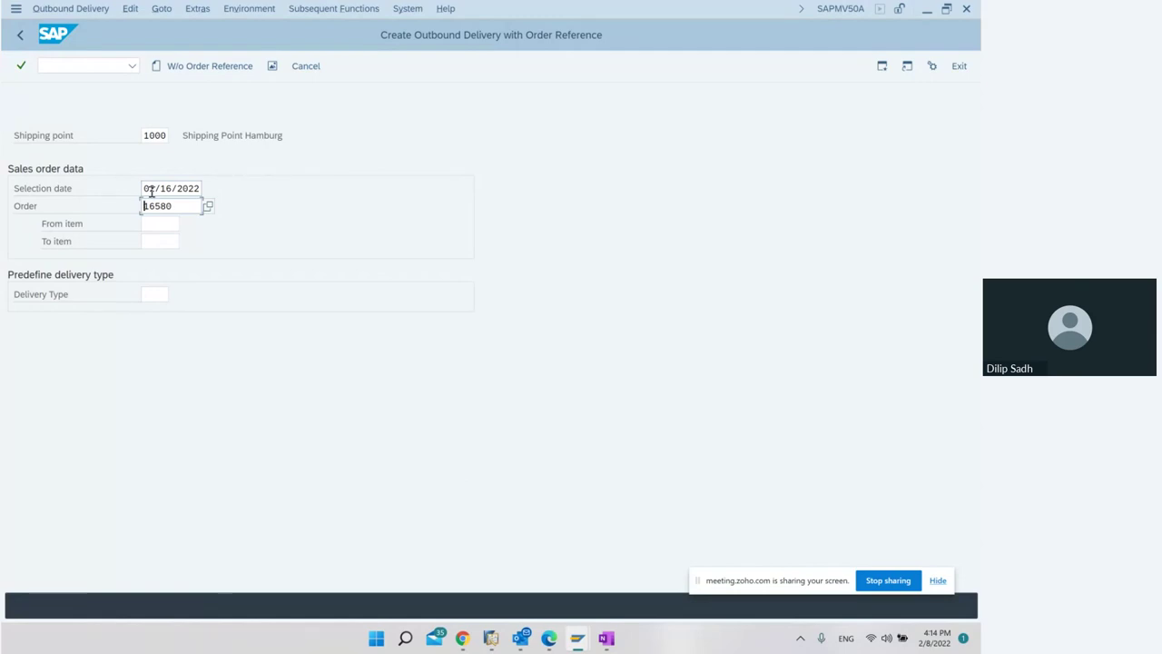
pyautogui.click(190, 188)
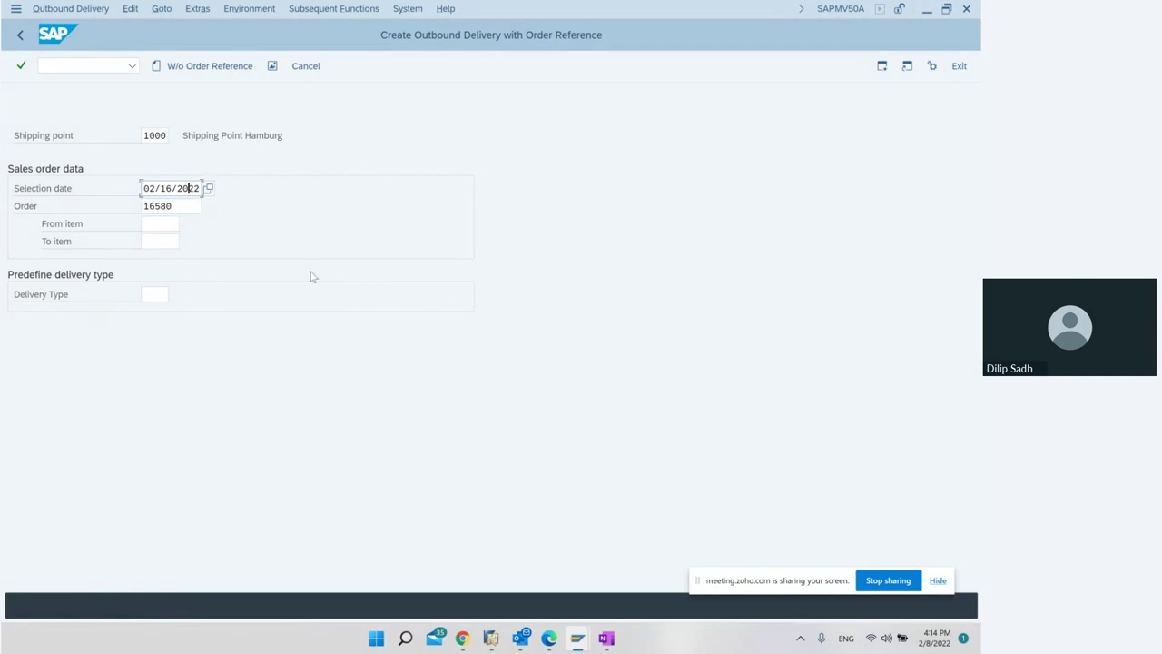
pyautogui.press('Return')
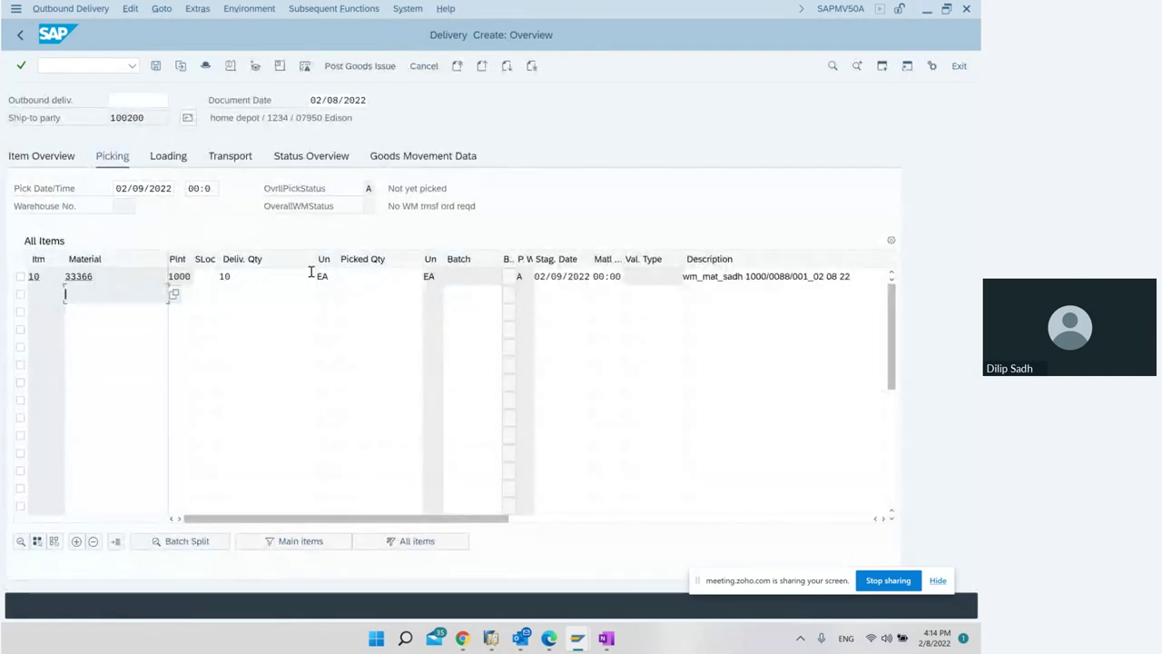
# Try storage location 0088 on delivery item 10, and clear the field again.
pyautogui.click(210, 274)
pyautogui.press('Down')
pyautogui.press('Return')
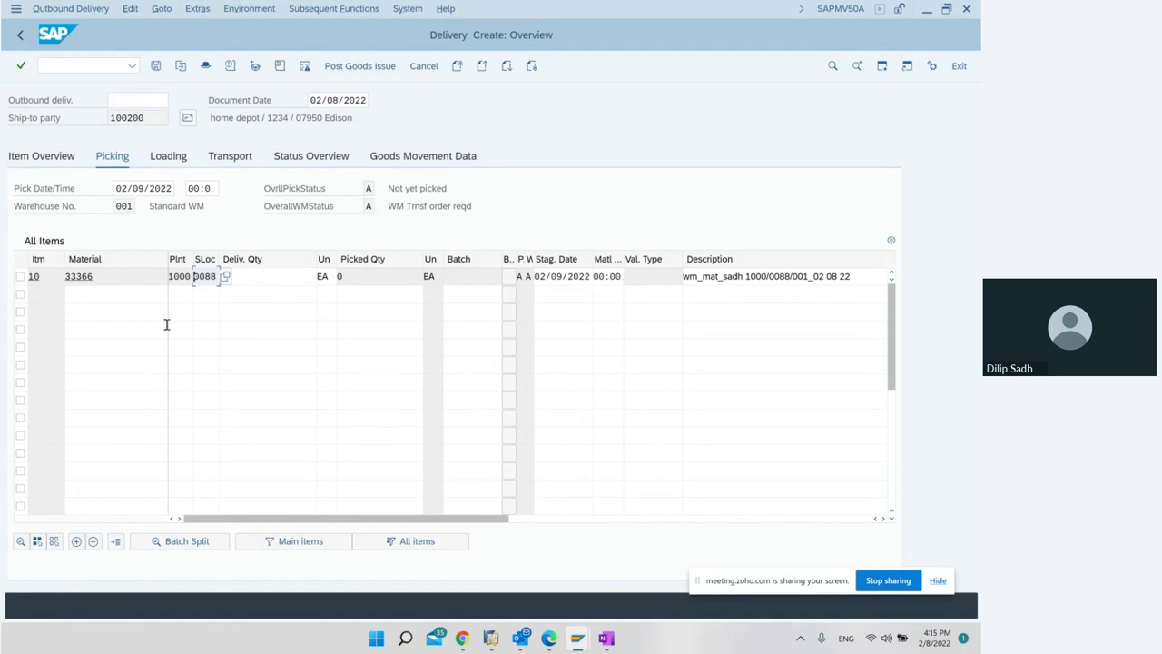
pyautogui.doubleClick(199, 276)
pyautogui.press('BackSpace')
pyautogui.press('Return')
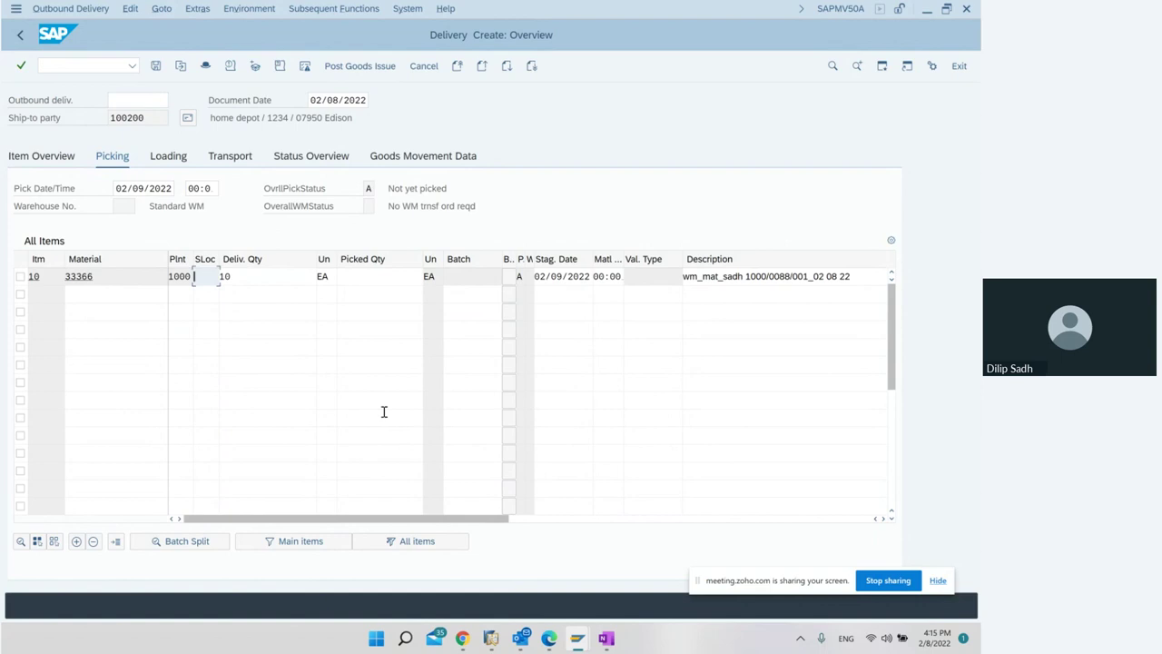
# Set delivery item 10 to storage location 0088 with a delivery quantity of 10, and save the outbound delivery.
pyautogui.write('0088')
pyautogui.press('Return')
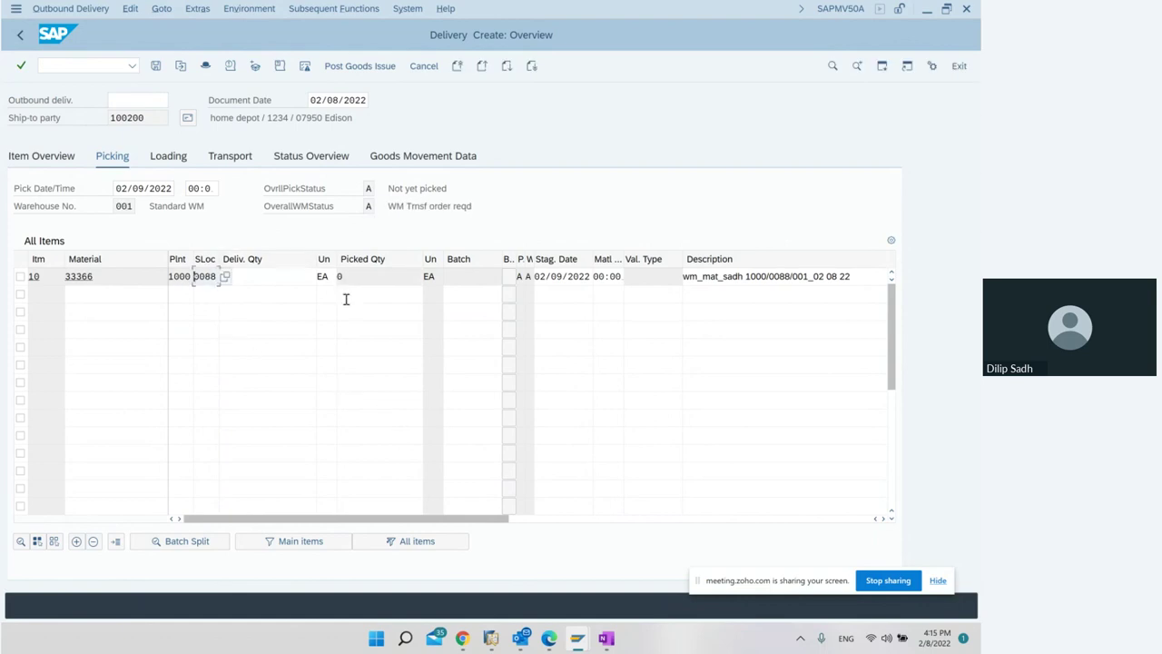
pyautogui.click(227, 276)
pyautogui.write('10')
pyautogui.doubleClick(118, 206)
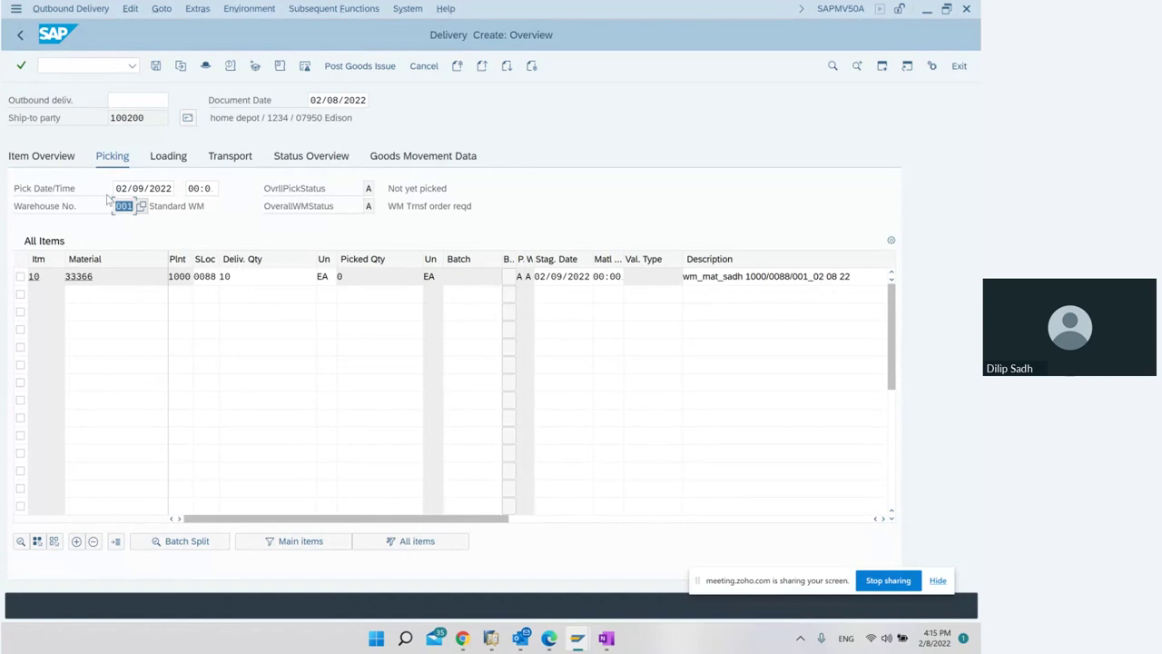
pyautogui.click(156, 66)
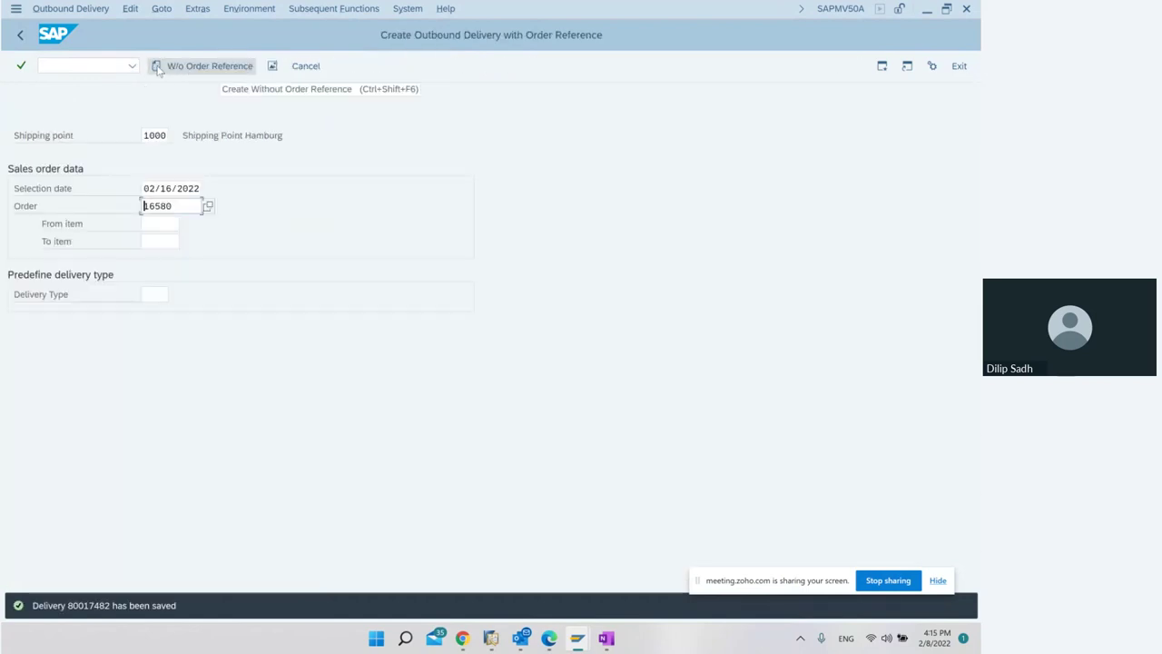
# Open the display screen for the saved outbound delivery and copy its delivery number.
pyautogui.click(80, 9)
pyautogui.click(63, 88)
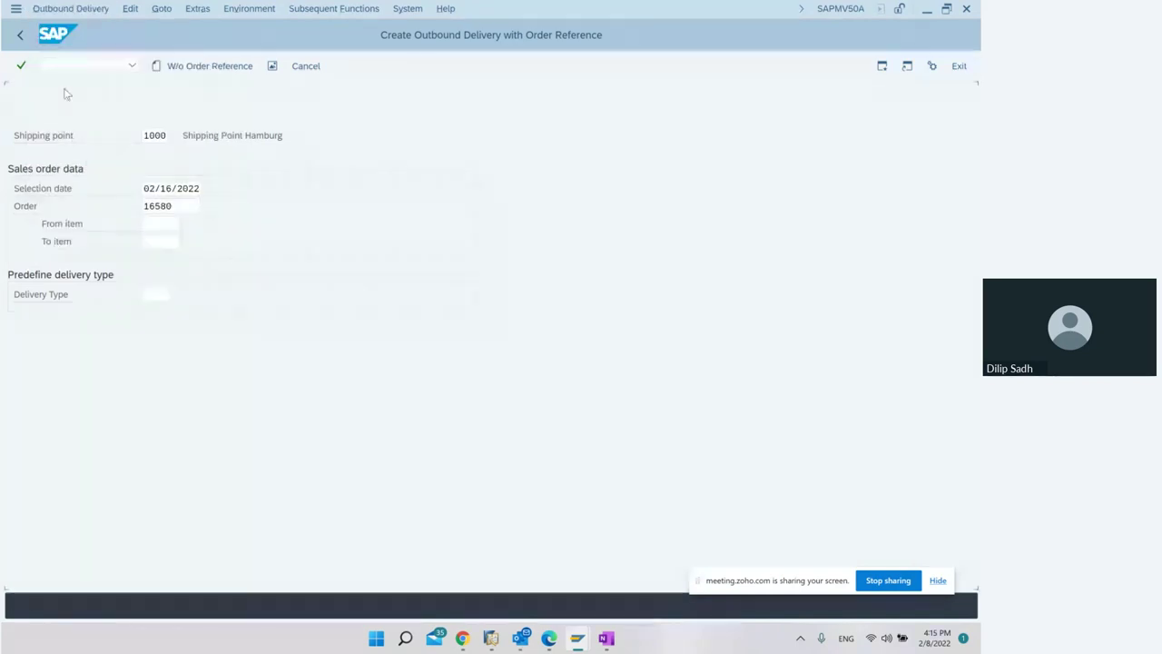
pyautogui.moveTo(210, 134); pyautogui.dragTo(109, 134)
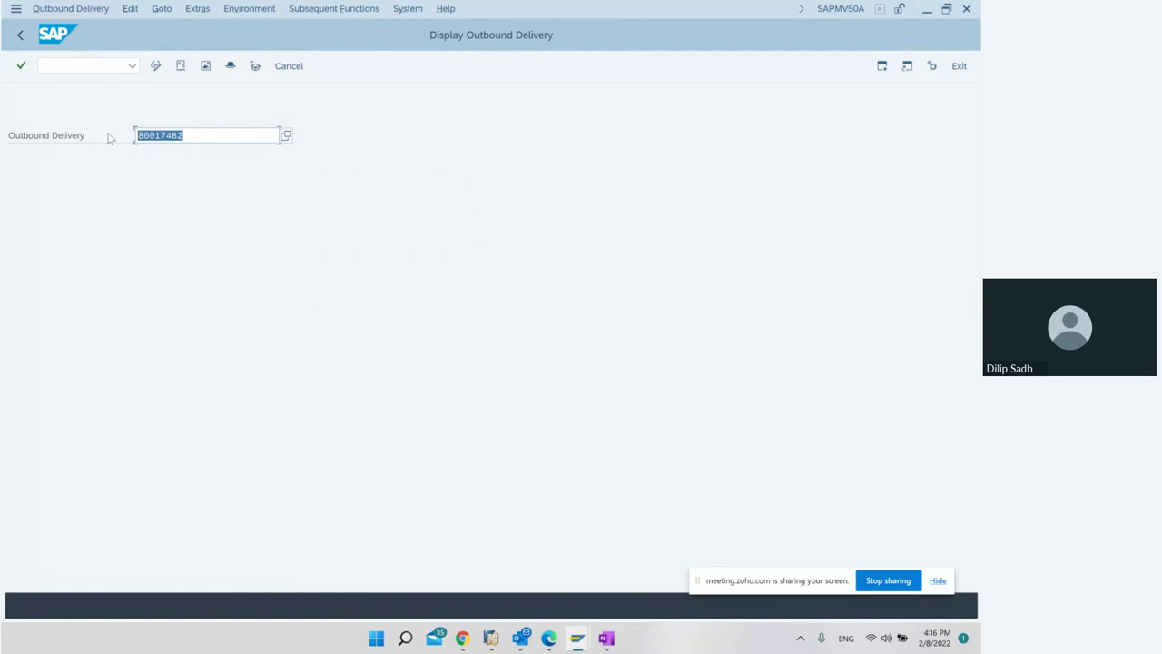
pyautogui.hotkey('ctrl', 'c')
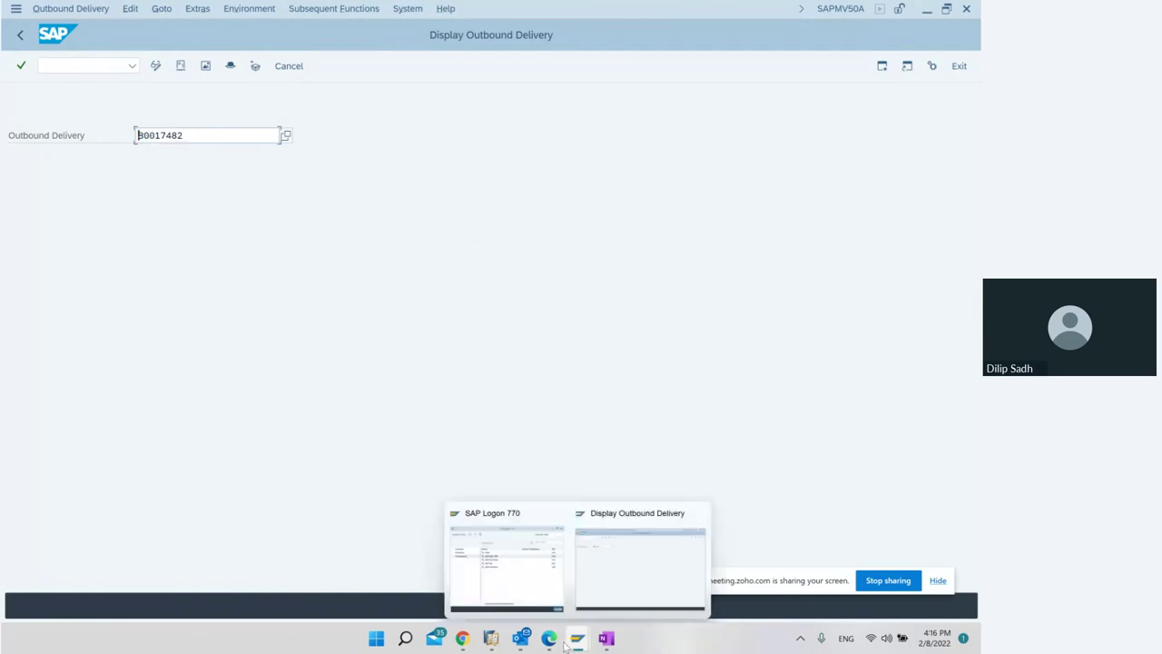
# Switch to OneNote and append "...." and the copied delivery number to the first "Create Outbound delivery doc .. VL01N" line.
pyautogui.moveTo(550, 640)
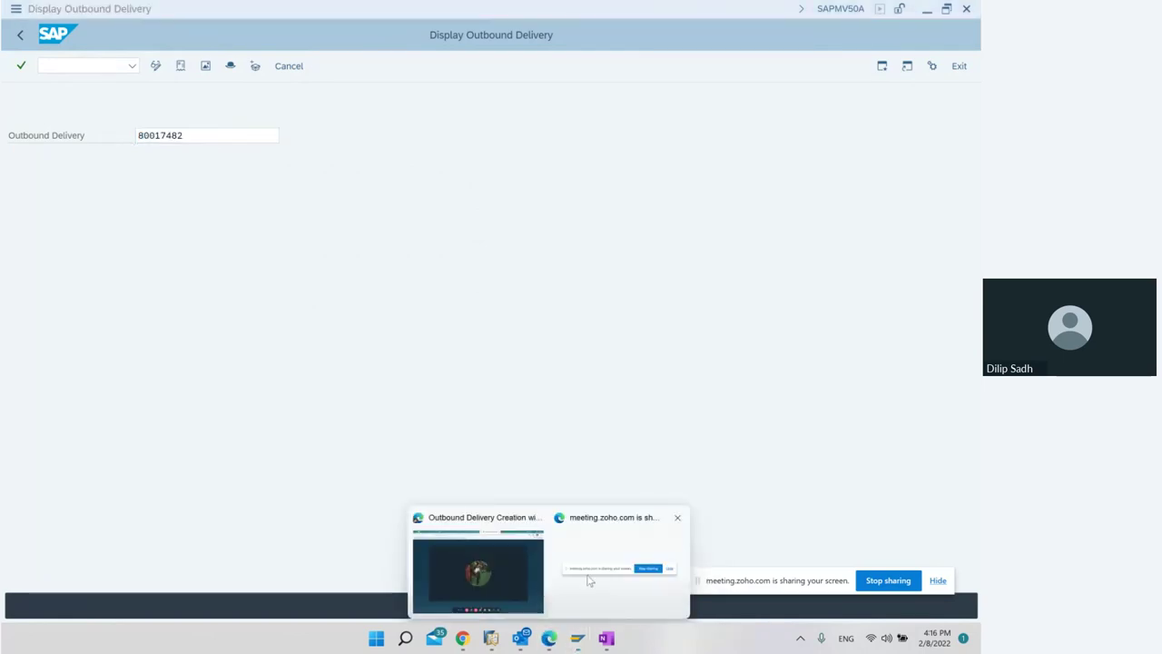
pyautogui.moveTo(552, 601)
pyautogui.click(606, 639)
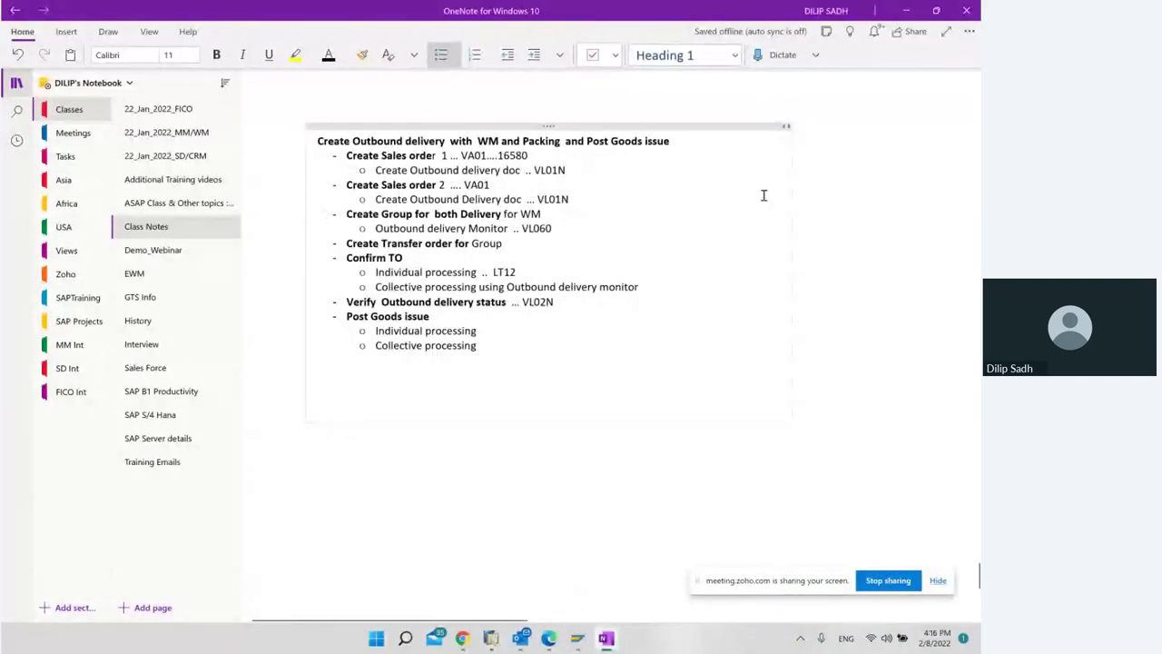
pyautogui.write('....')
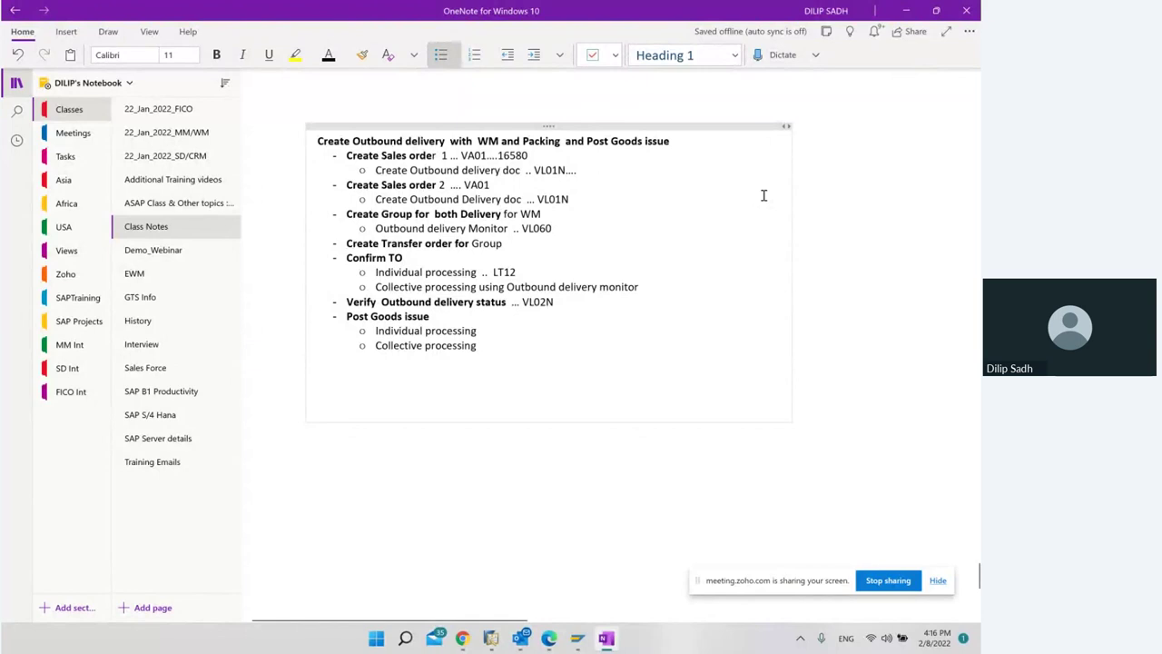
pyautogui.hotkey('ctrl', 'v')
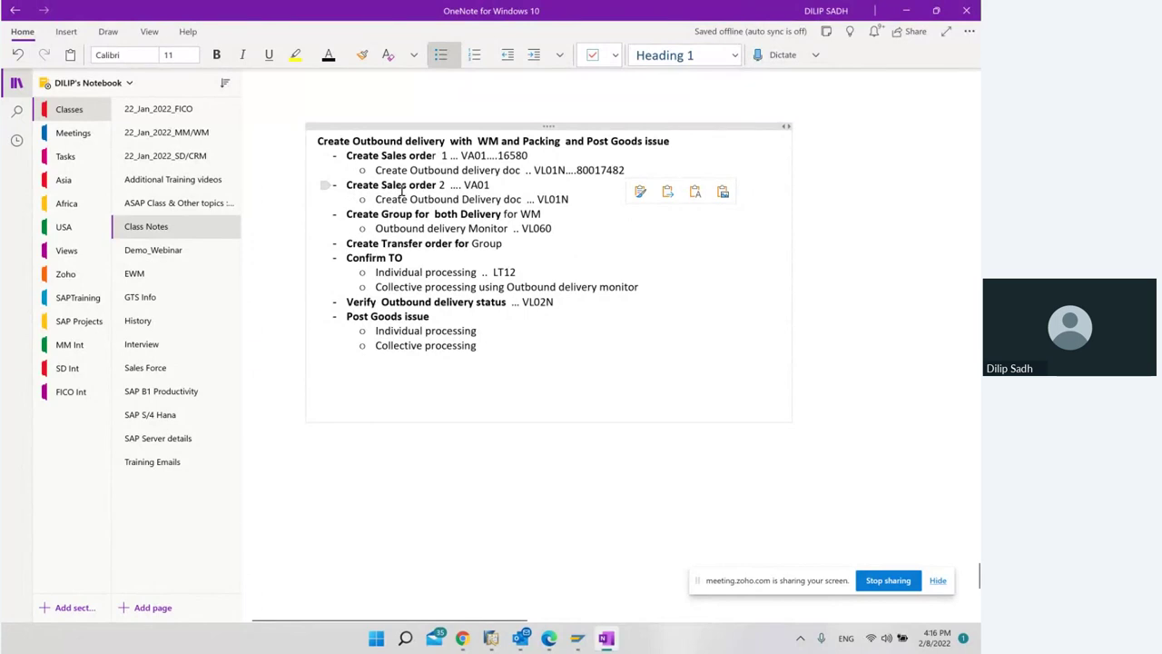
# Switch back to SAP and start a VA01 sales order of type OR for sales area 1000 / 10 / 00.
pyautogui.moveTo(577, 636)
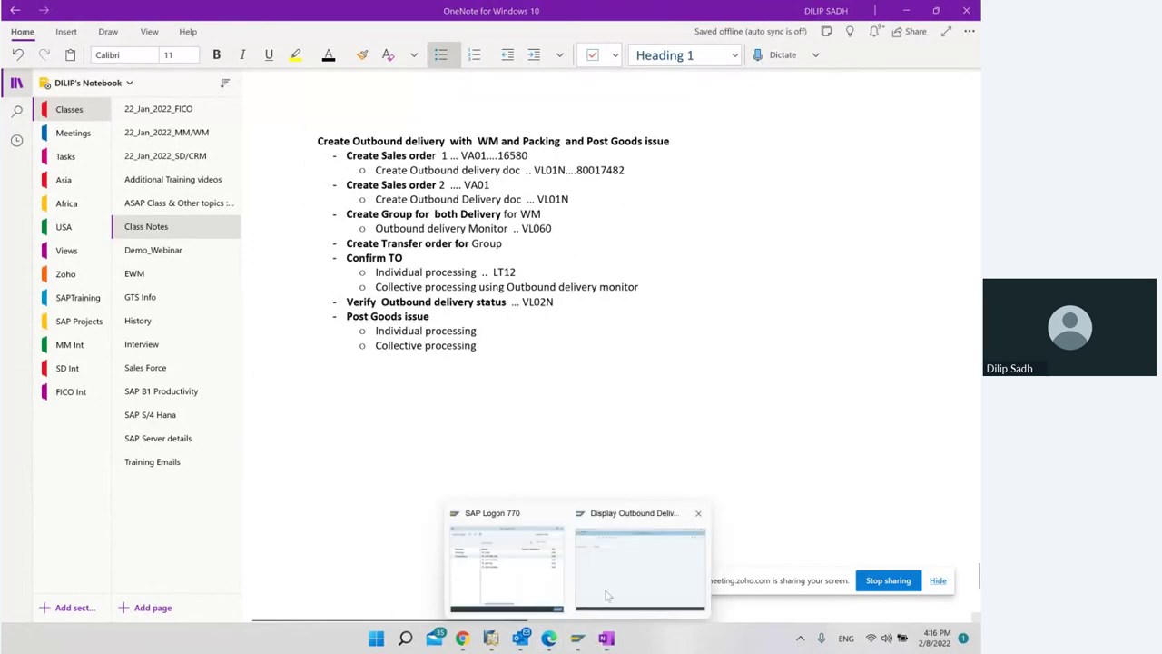
pyautogui.click(608, 590)
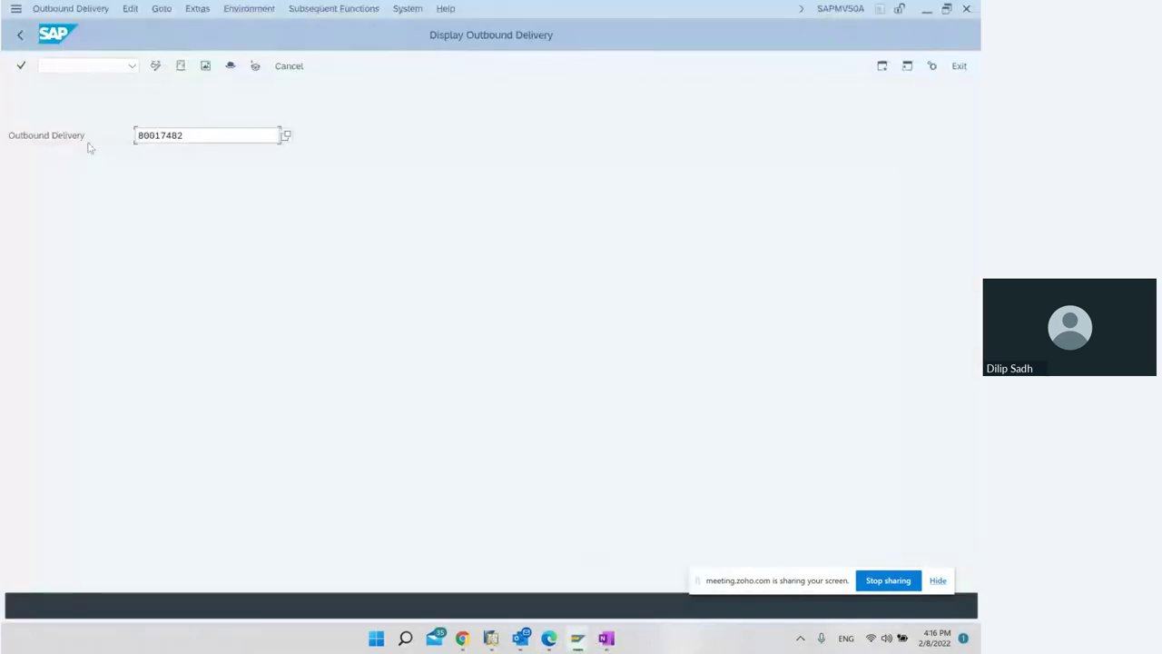
pyautogui.click(20, 37)
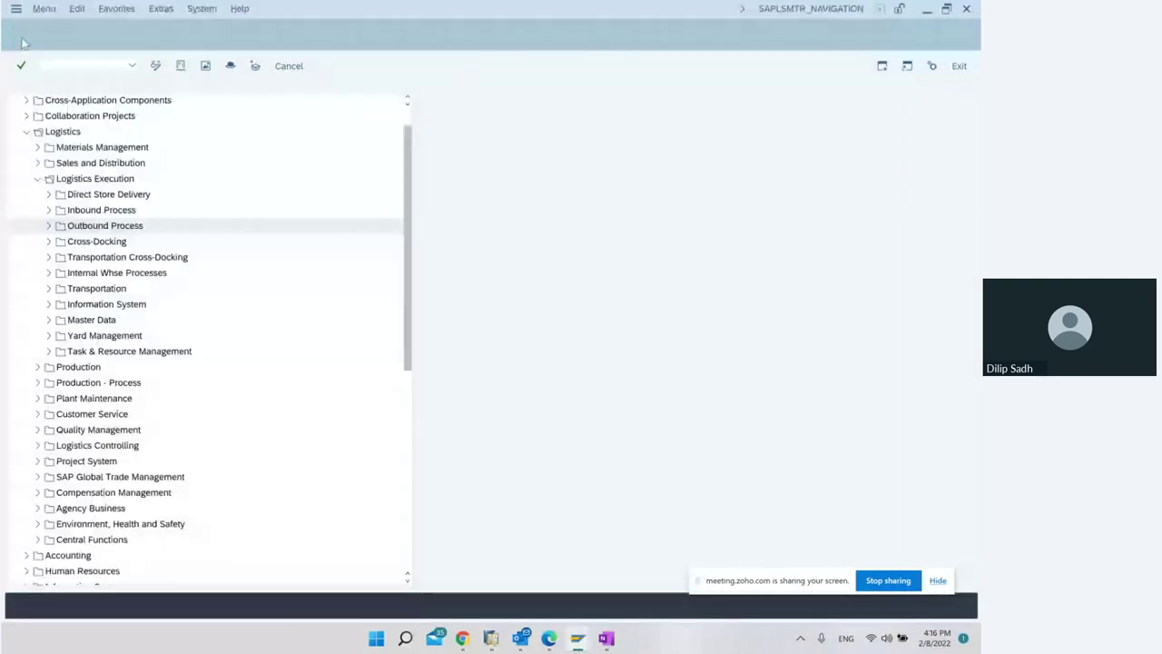
pyautogui.click(91, 66)
pyautogui.write('va01')
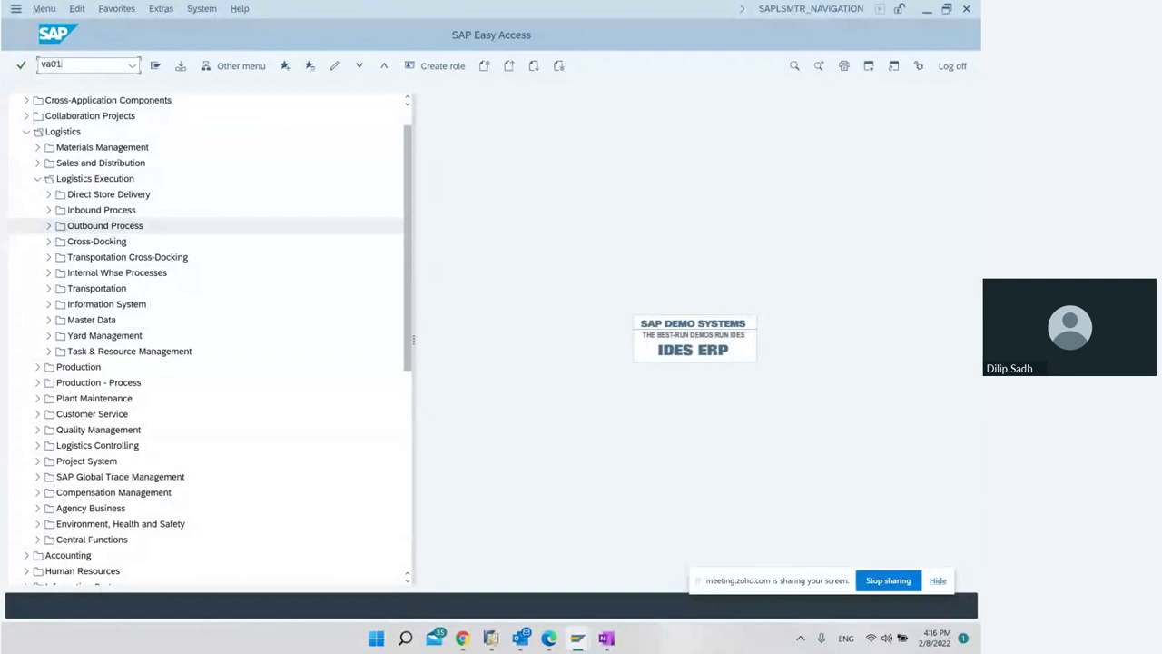
pyautogui.press('Return')
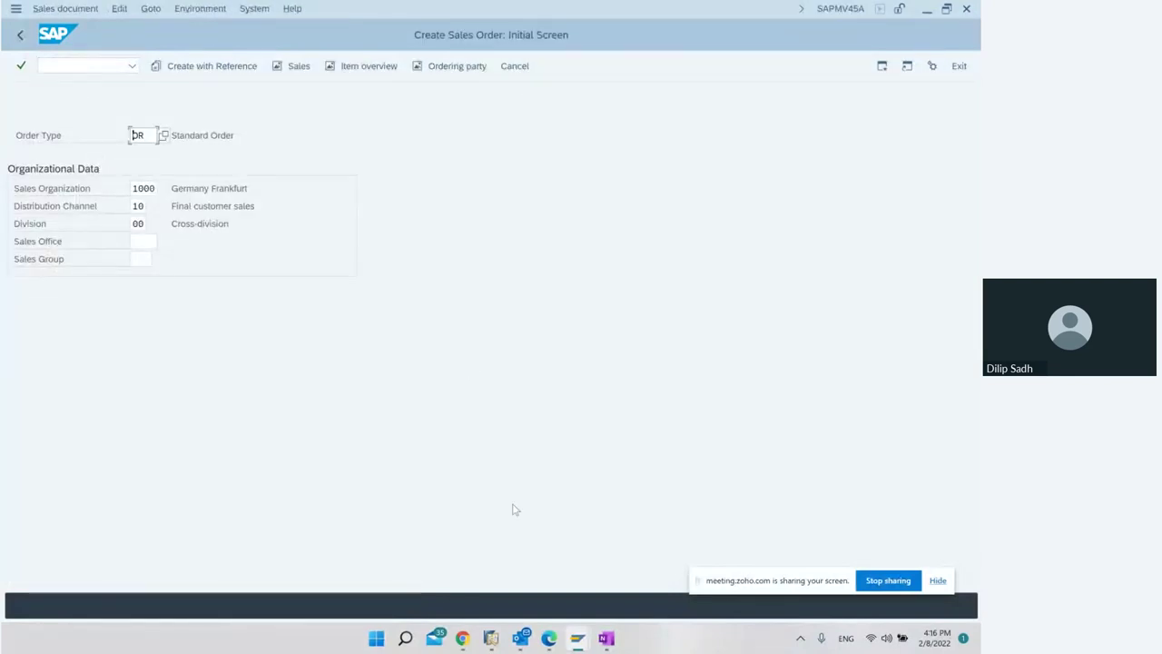
pyautogui.press('Return')
# Enter the home depot customer as sold-to party, choose home depot as ship-to party, and fill in the PO number.
pyautogui.press('Down')
pyautogui.press('Return')
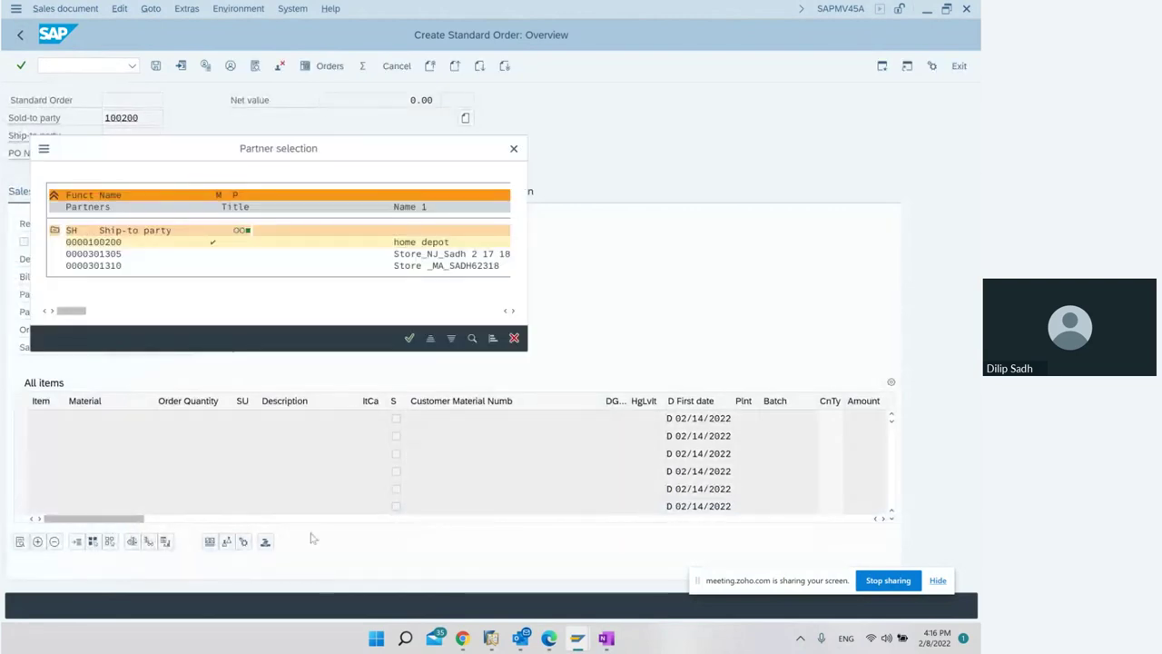
pyautogui.press('Return')
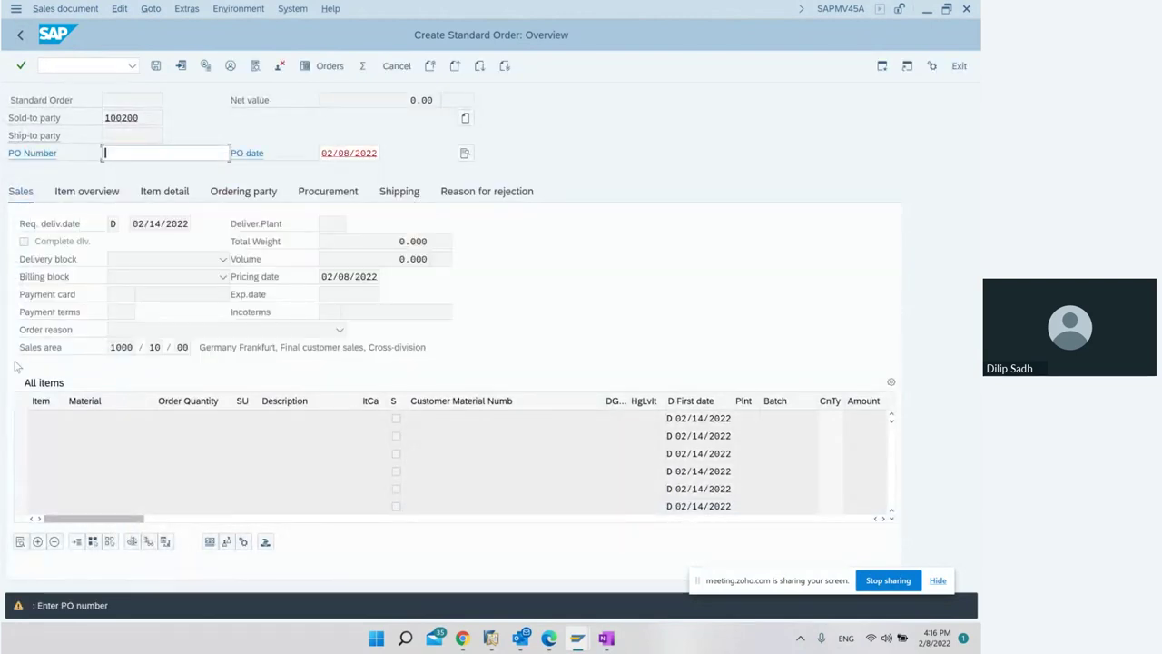
pyautogui.write('1')
pyautogui.press('Down')
pyautogui.press('Return')
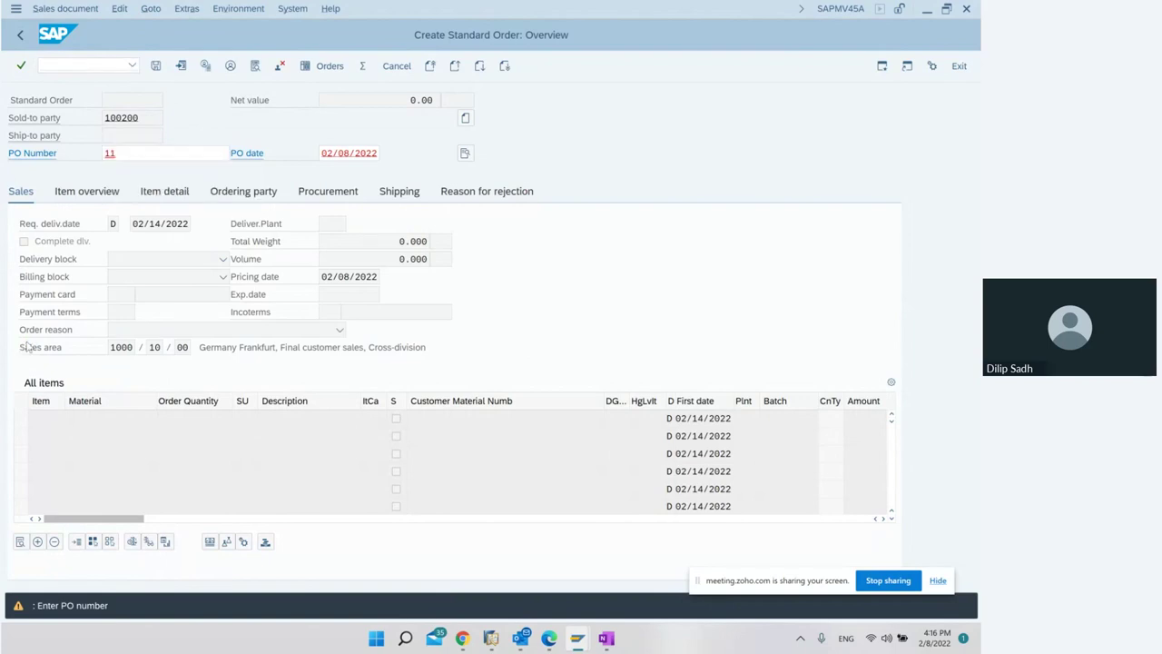
pyautogui.press('Return')
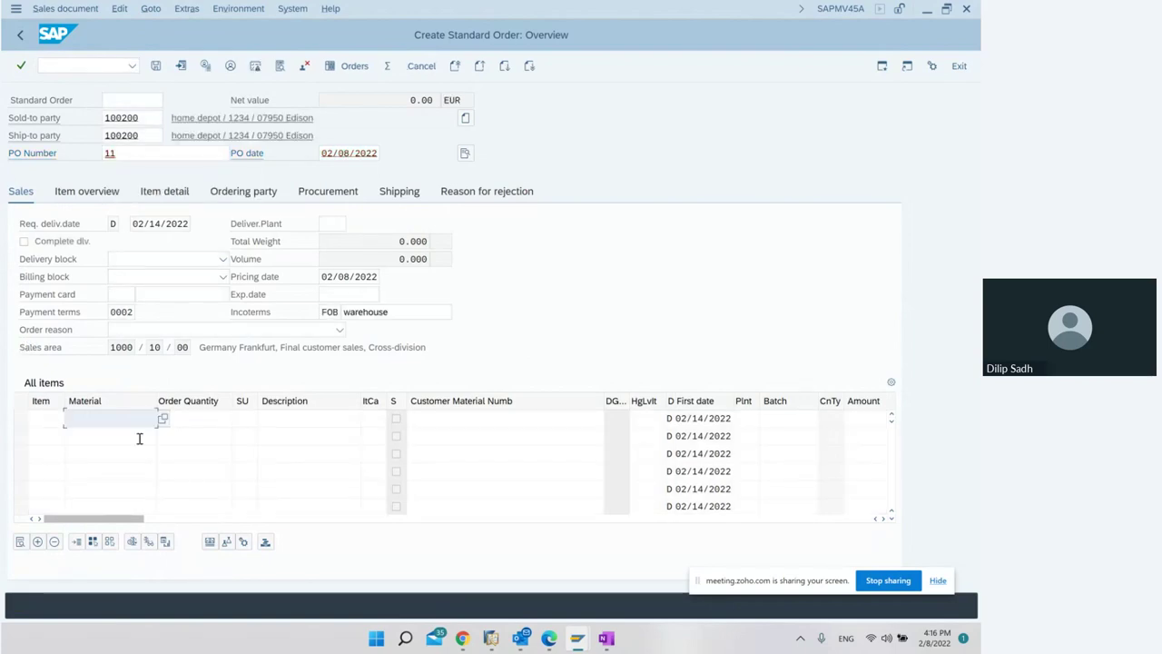
# Add material 33366 with an order quantity of 2 as the first item, and save the sales order.
pyautogui.write('3')
pyautogui.press('Down')
pyautogui.press('Tab')
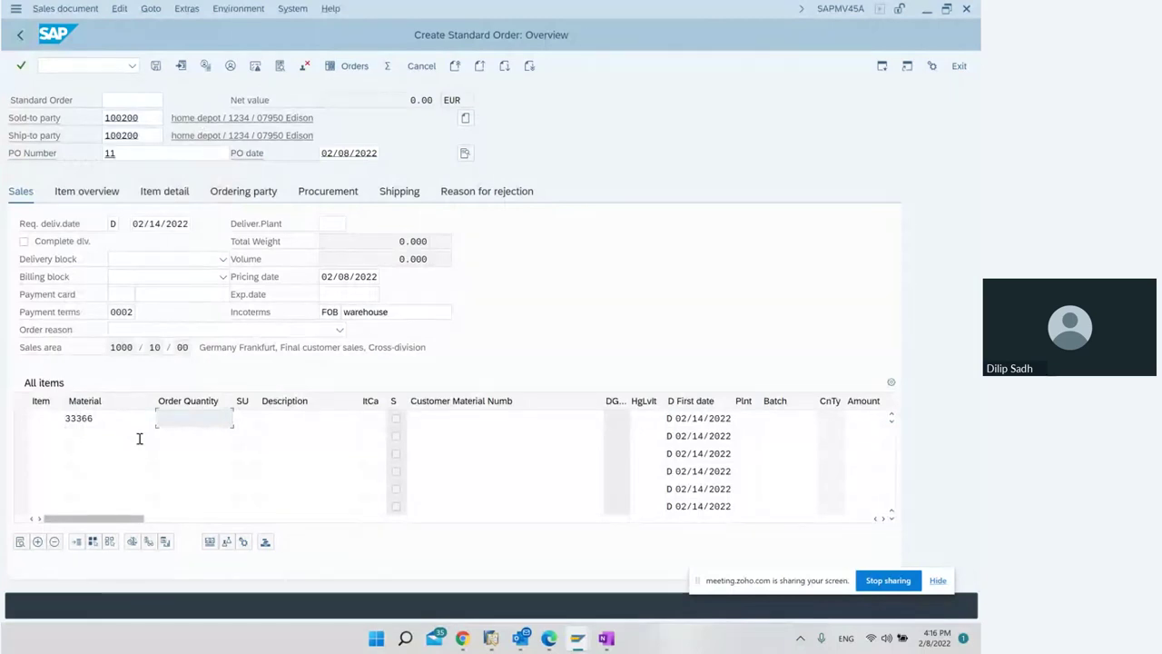
pyautogui.write('2')
pyautogui.press('Return')
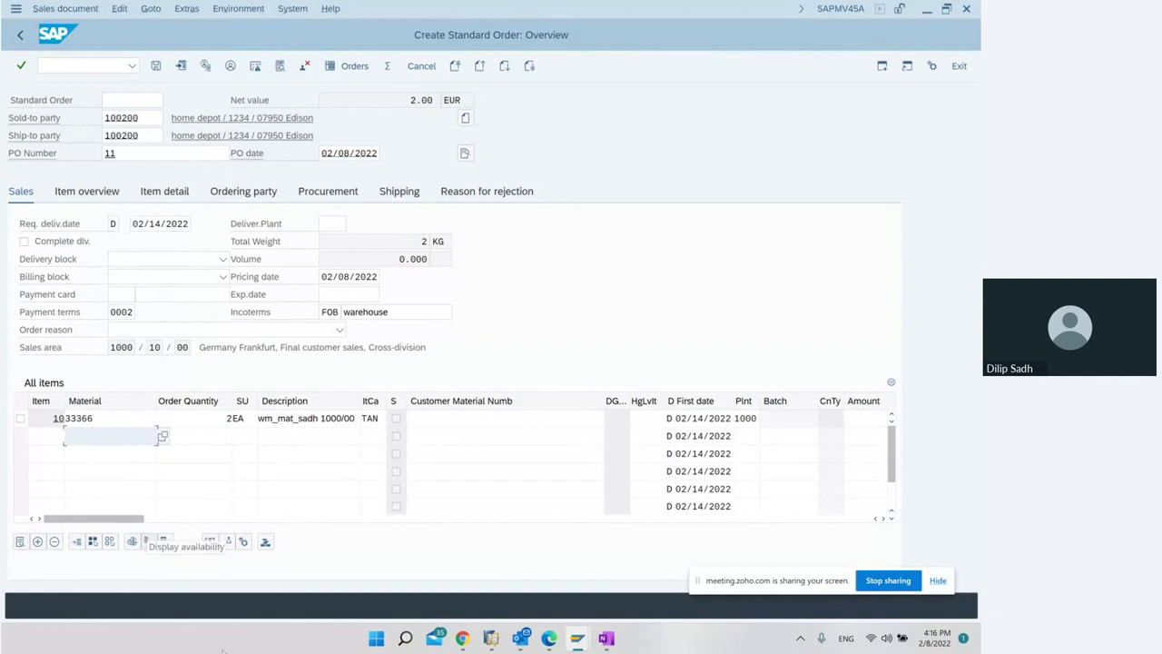
pyautogui.click(156, 66)
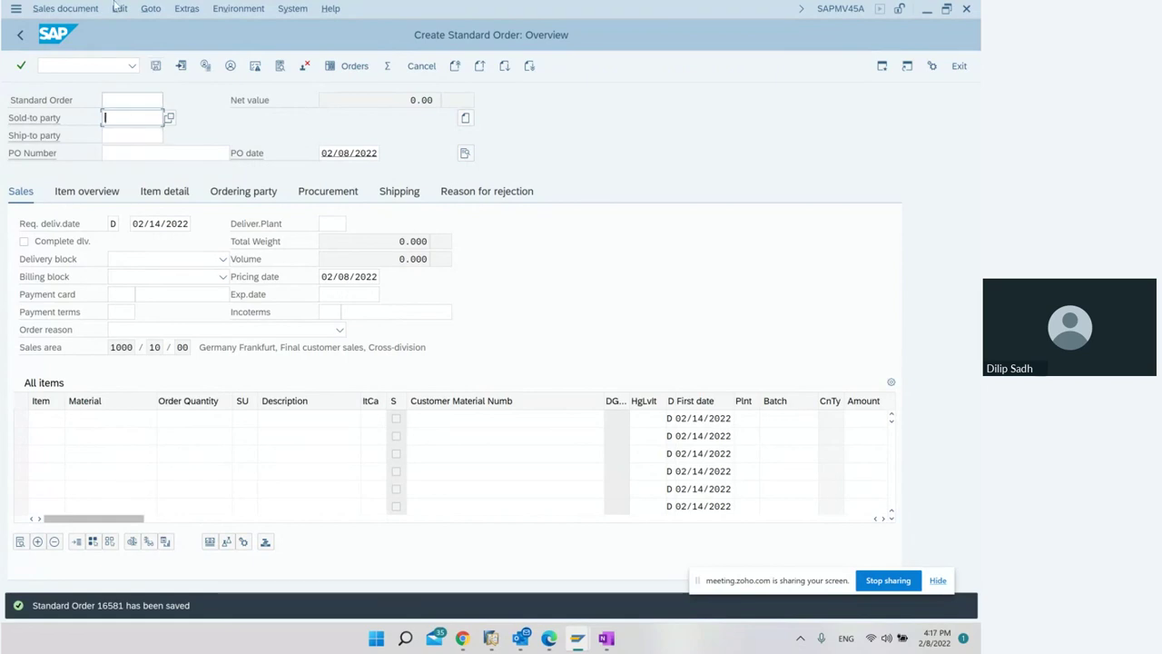
# Open the display screen for the saved sales order and copy its order number.
pyautogui.click(83, 11)
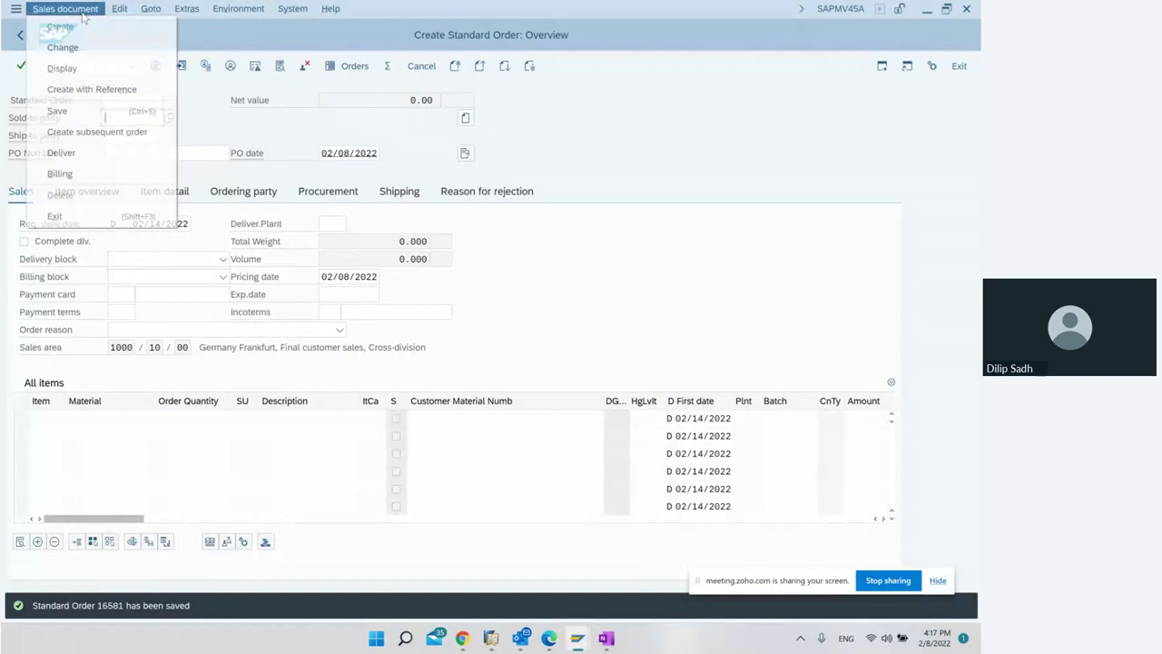
pyautogui.click(63, 69)
pyautogui.moveTo(170, 134); pyautogui.dragTo(81, 134)
pyautogui.hotkey('ctrl', 'c')
pyautogui.write('16580')
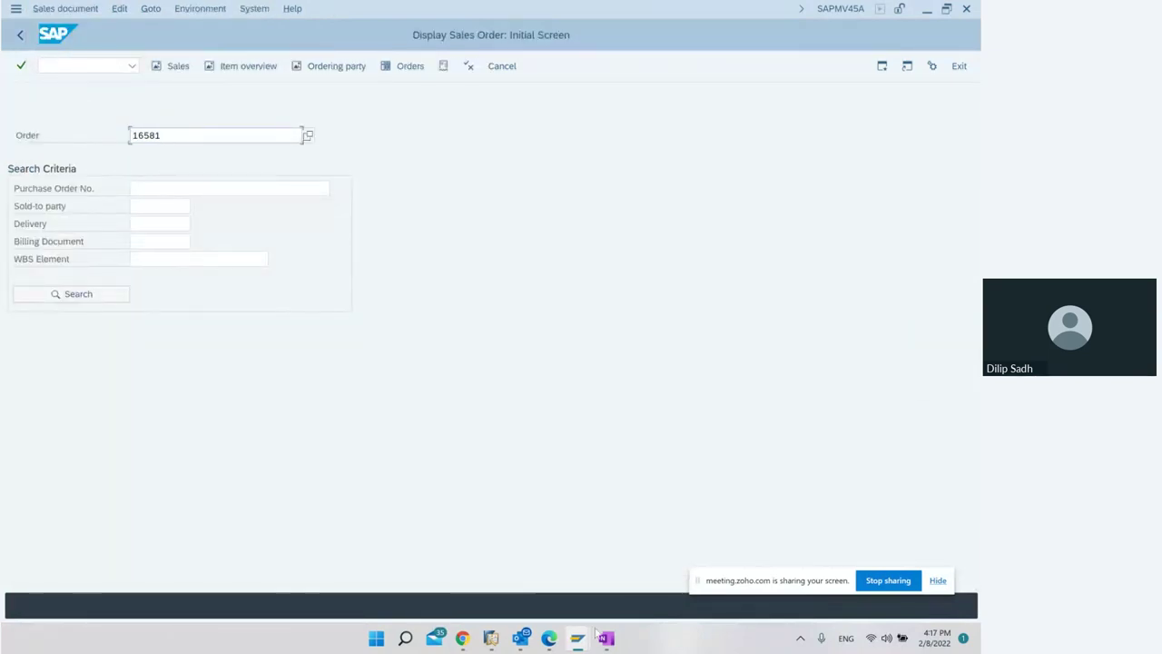
# Switch to OneNote and append "..." and the copied order number to the "Create Sales order 2 .... VA01" line.
pyautogui.click(606, 639)
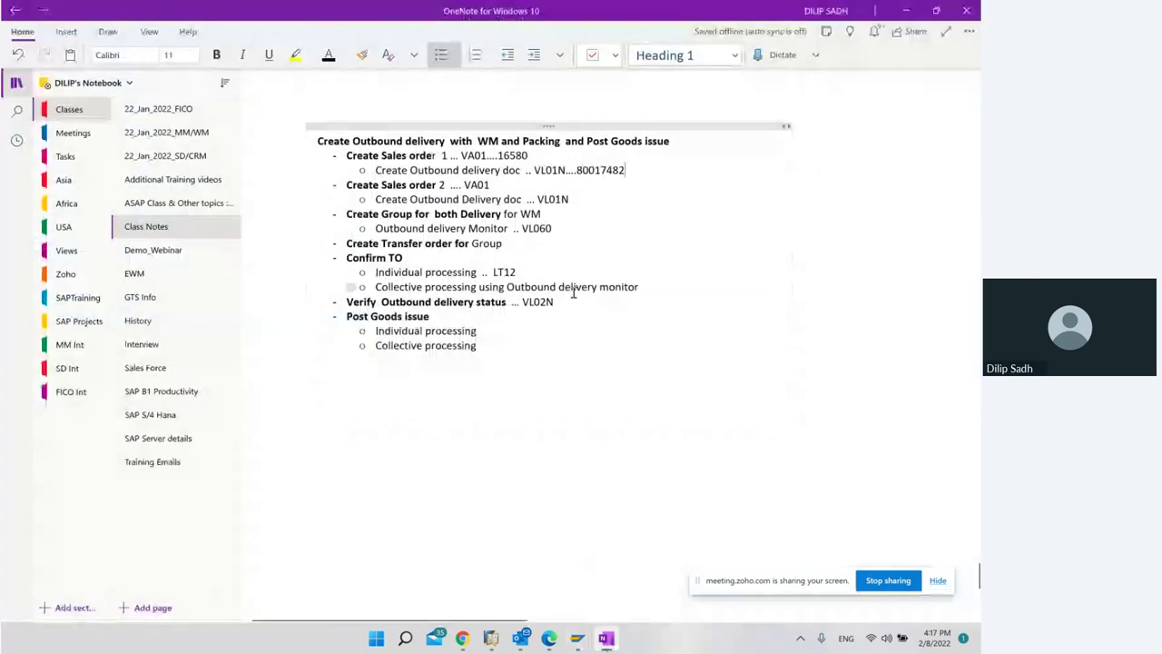
pyautogui.write('...')
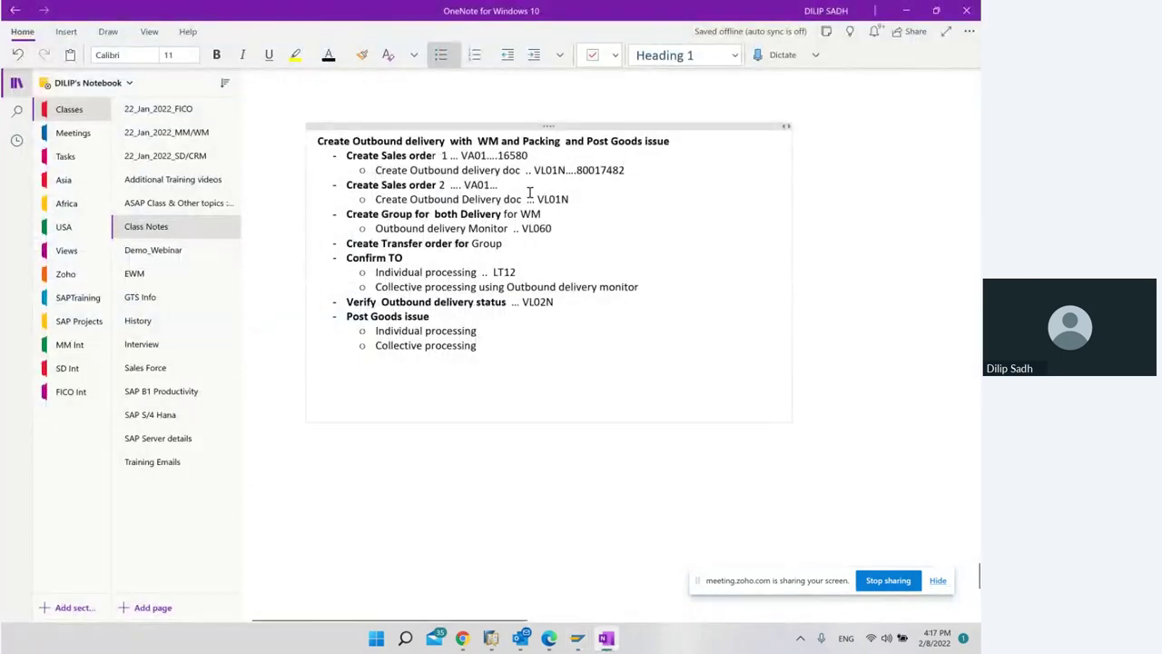
pyautogui.hotkey('ctrl', 'v')
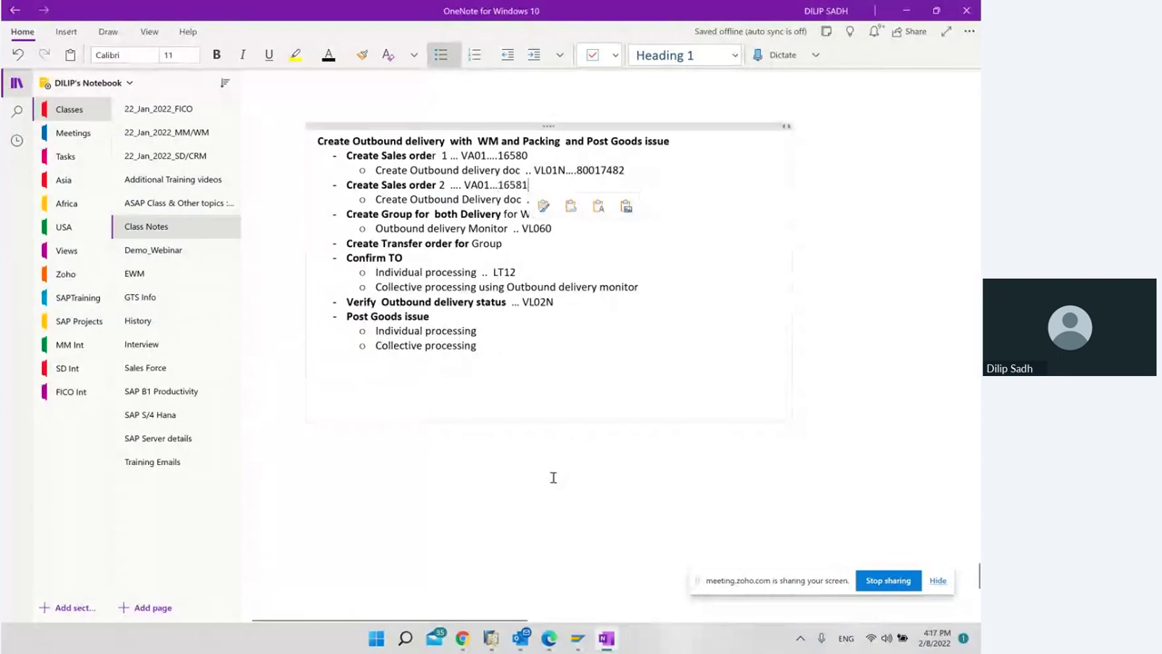
# Switch back to SAP and create a VL01N outbound delivery for the second order, shipping point 1000, selection date 02/16/2022.
pyautogui.click(649, 554)
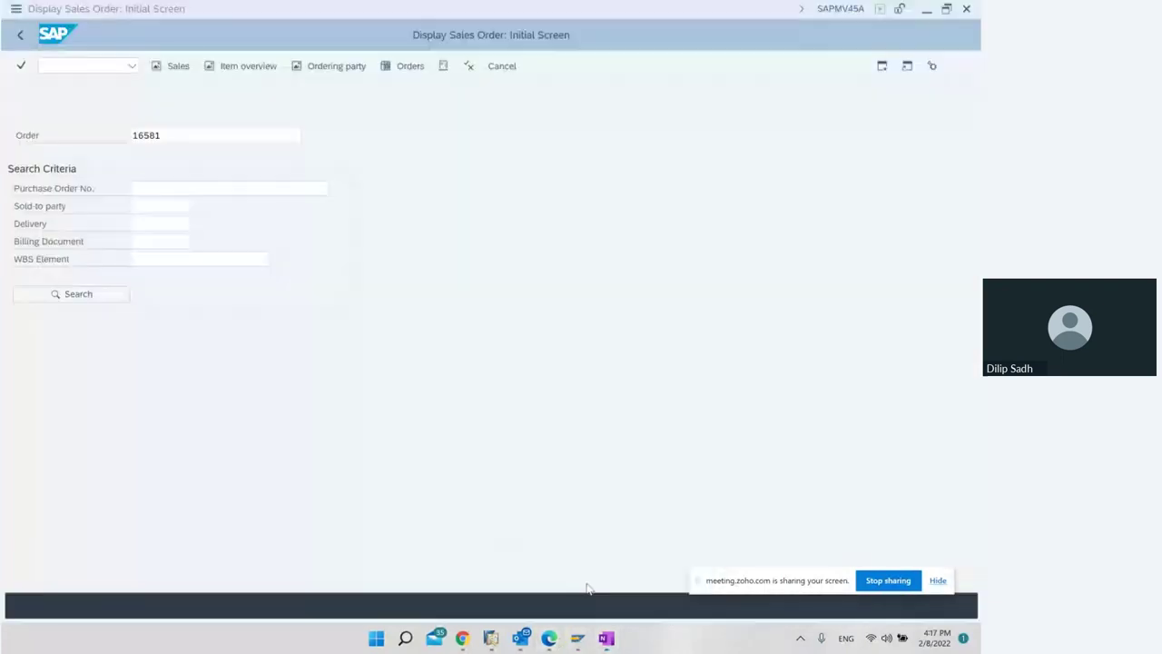
pyautogui.click(18, 42)
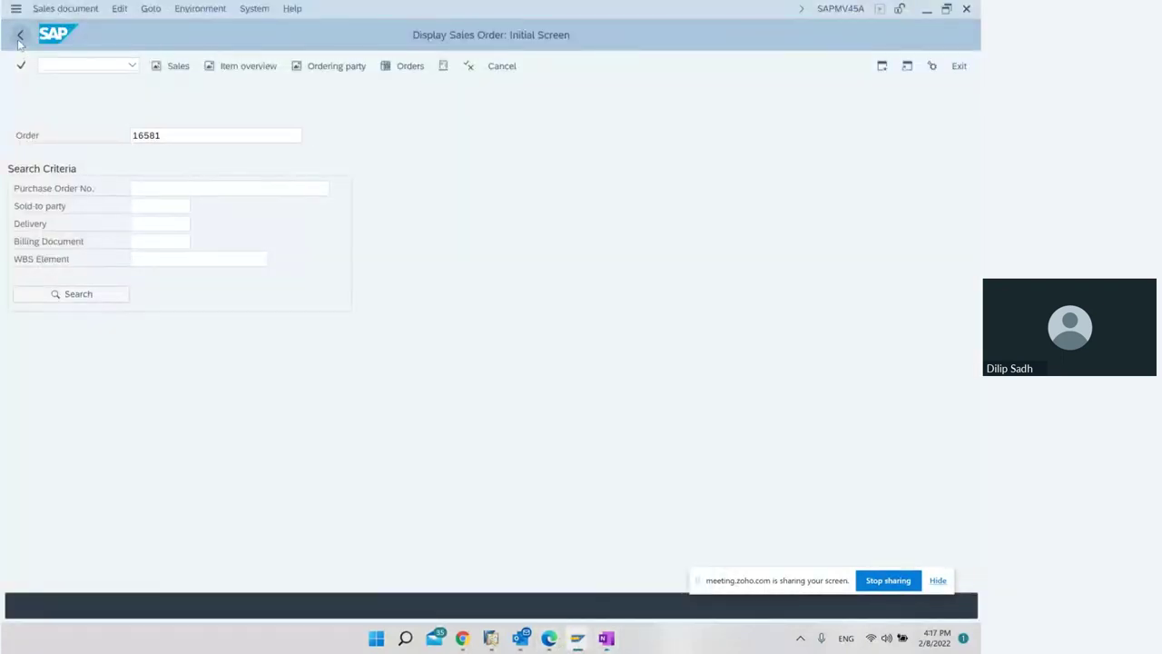
pyautogui.write('vl01n')
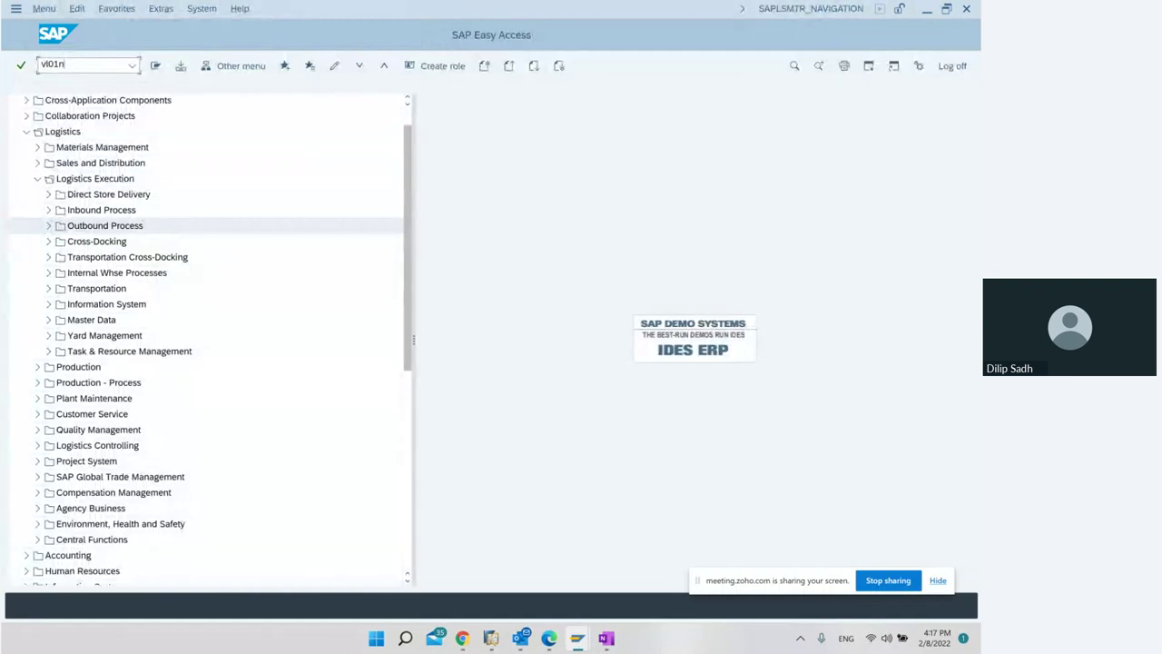
pyautogui.press('Return')
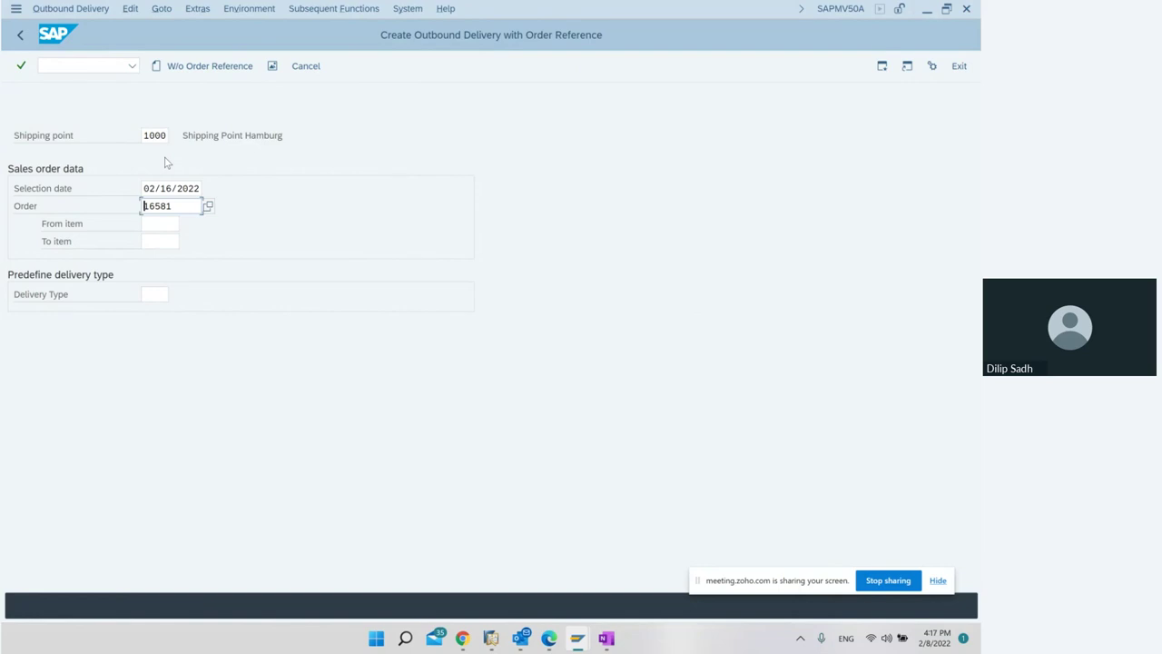
pyautogui.press('Return')
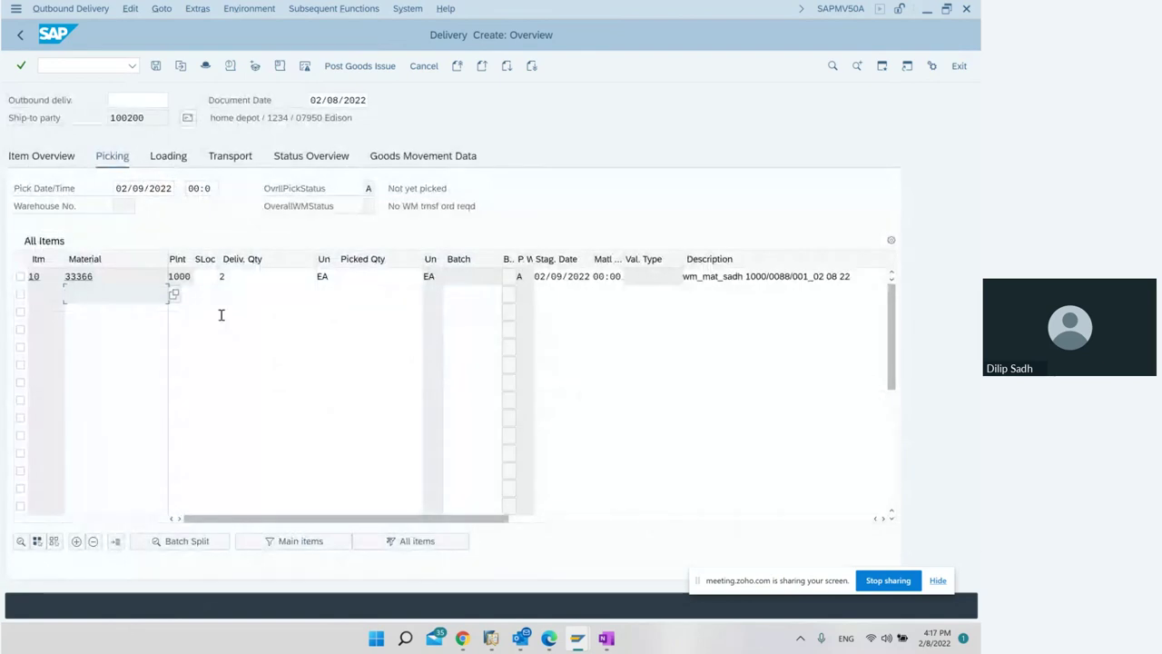
# Set delivery item 10 to storage location 0088, check the overall WM status, and save the outbound delivery.
pyautogui.click(208, 273)
pyautogui.press('Down')
pyautogui.press('Return')
pyautogui.press('Return')
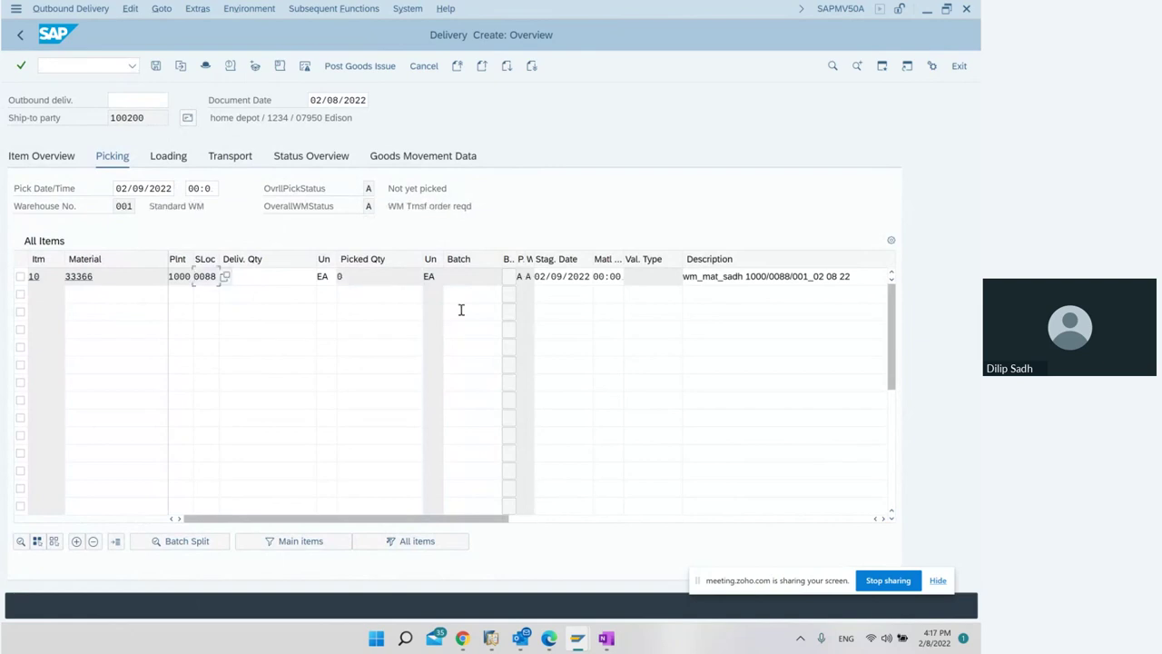
pyautogui.click(367, 208)
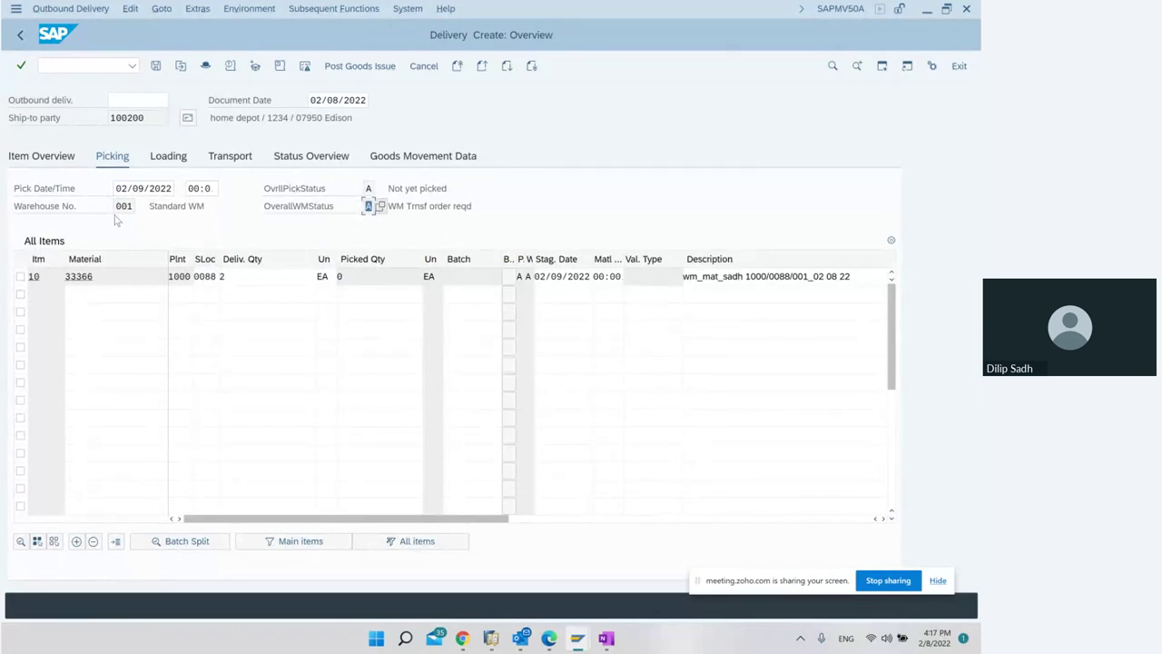
pyautogui.click(157, 67)
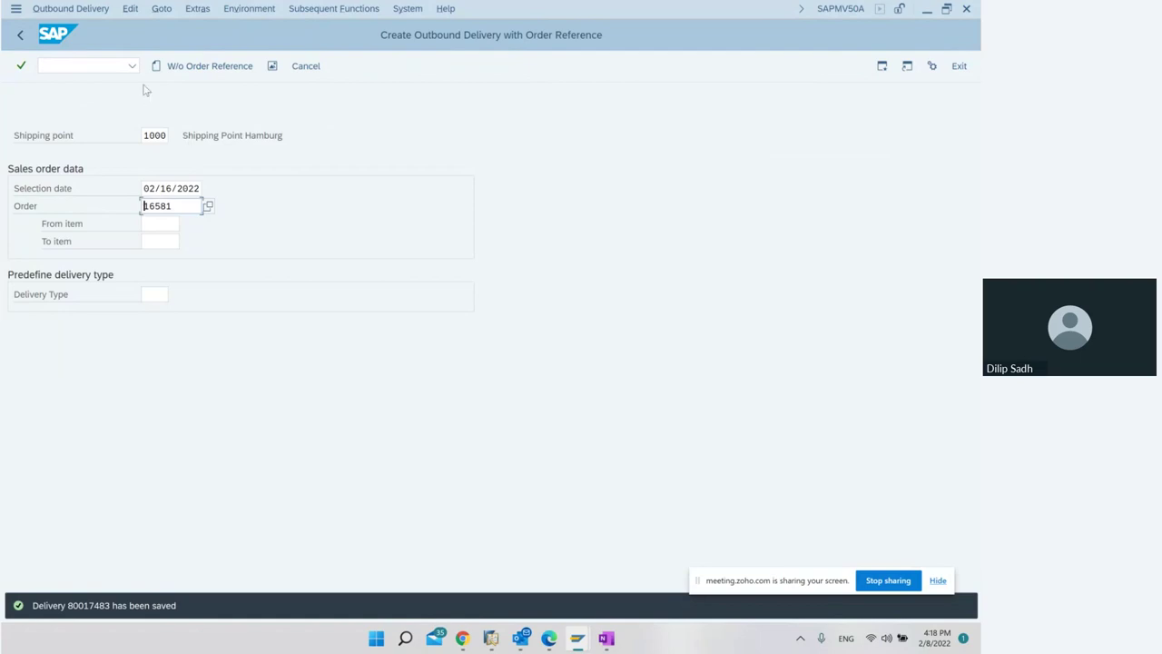
# Open the display screen for the second order's outbound delivery and copy its delivery number.
pyautogui.click(55, 11)
pyautogui.click(65, 90)
pyautogui.moveTo(181, 138); pyautogui.dragTo(116, 134)
pyautogui.hotkey('ctrl', 'c')
# Switch to OneNote and append "...." and the copied delivery number to the VL01N line under "Create Sales order 2".
pyautogui.click(626, 581)
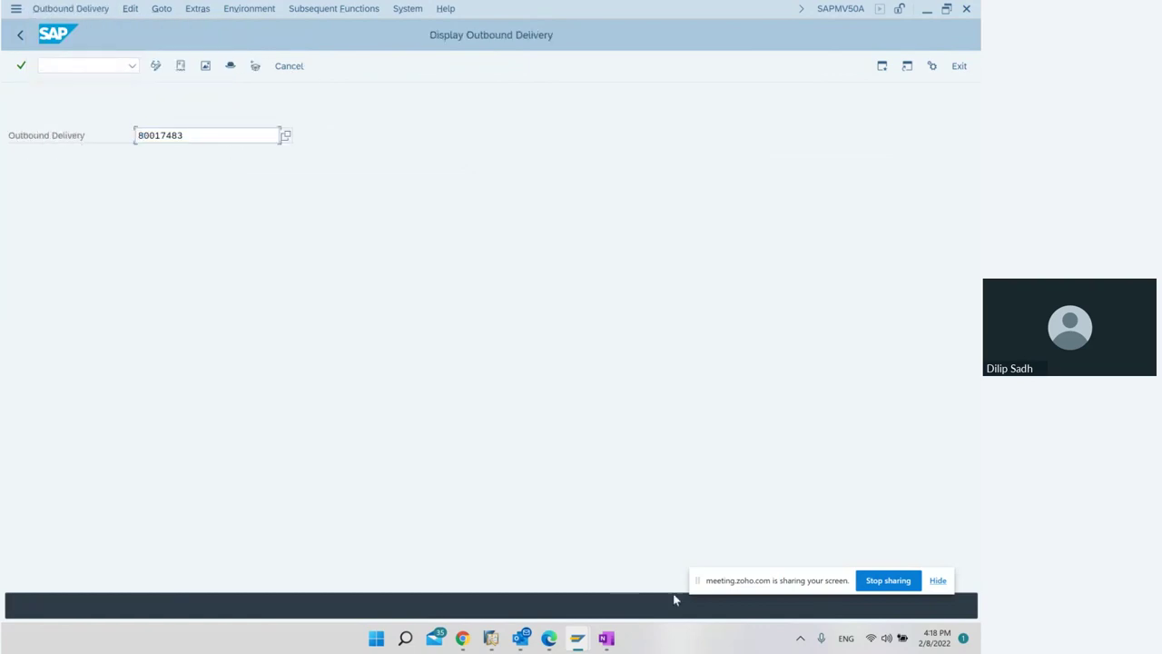
pyautogui.click(606, 639)
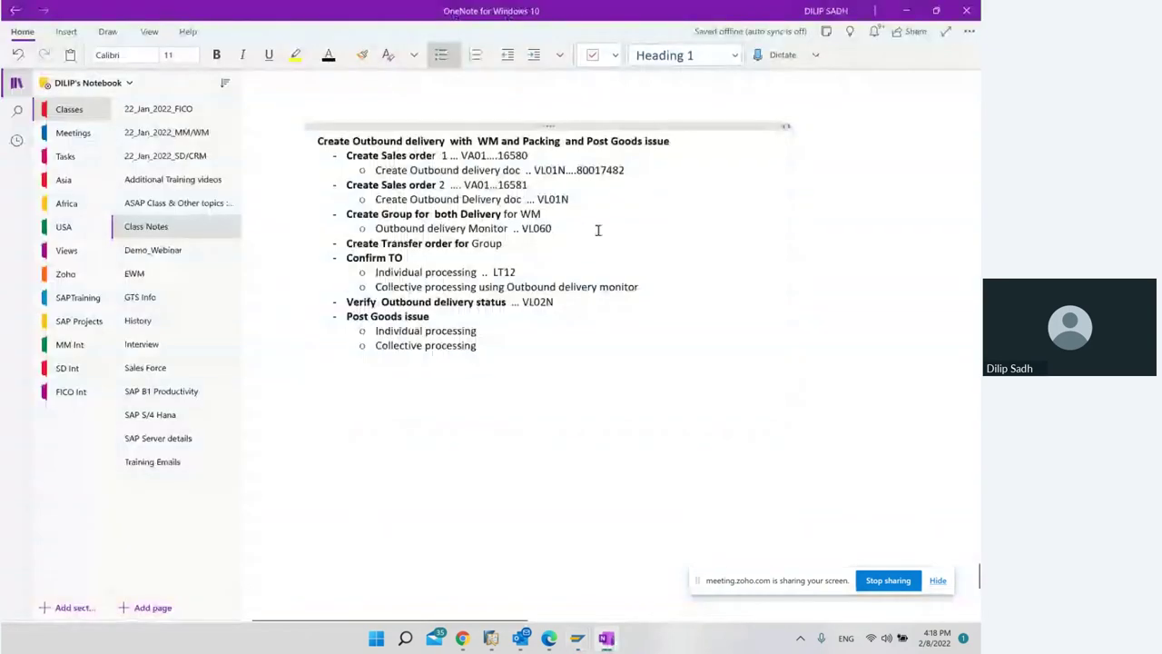
pyautogui.click(600, 200)
pyautogui.write('....')
pyautogui.hotkey('ctrl', 'v')
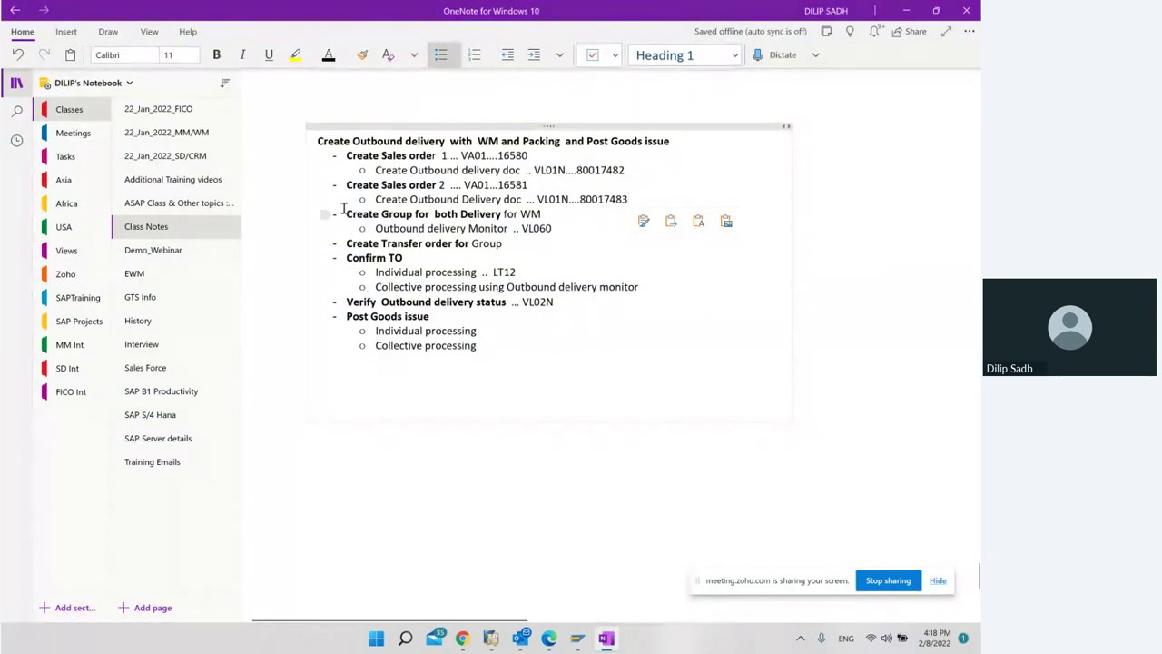
# Review the group creation lines in the OneNote notes, switch back to SAP, and leave the outbound delivery display.
pyautogui.moveTo(344, 209); pyautogui.dragTo(584, 229)
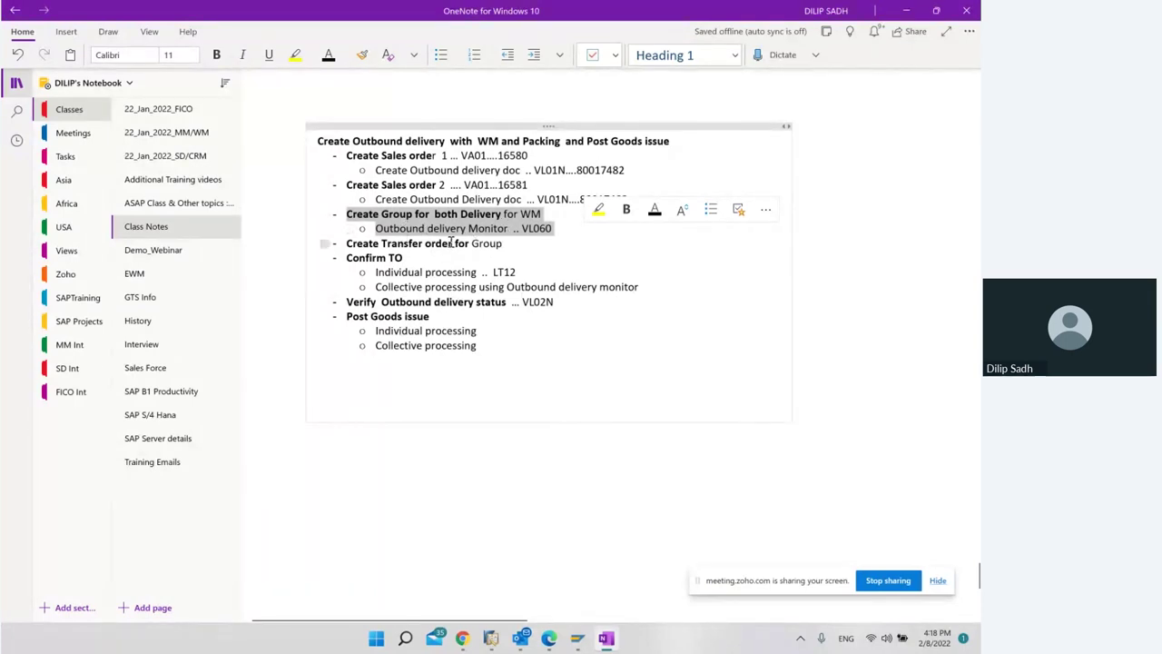
pyautogui.click(578, 639)
pyautogui.click(650, 601)
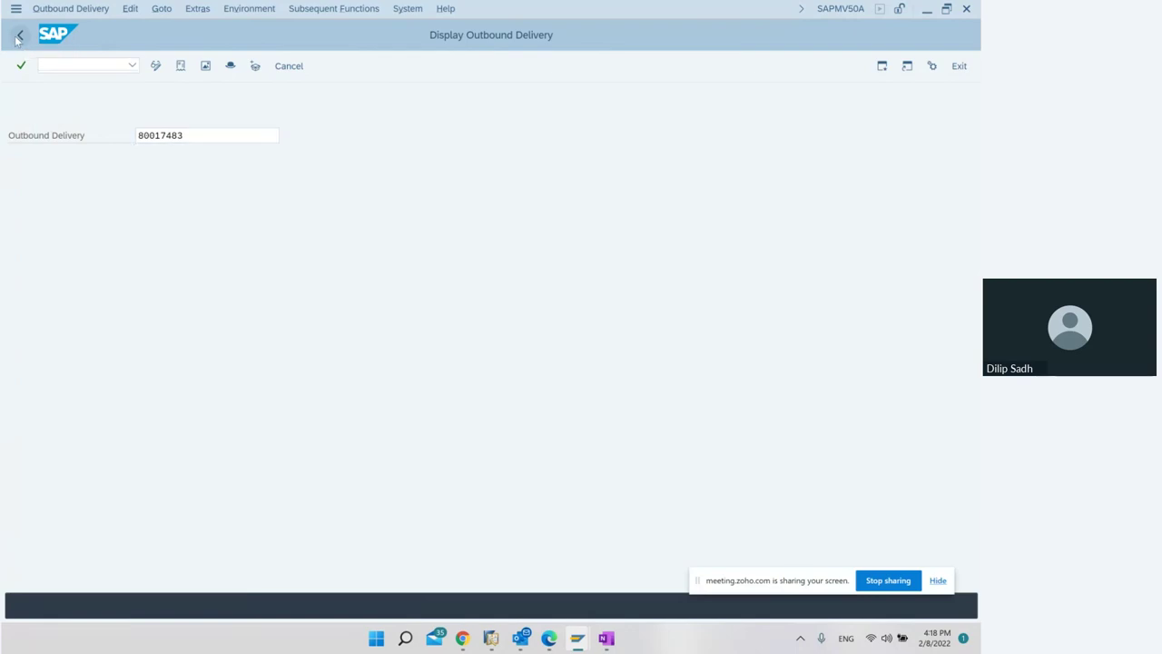
pyautogui.click(19, 35)
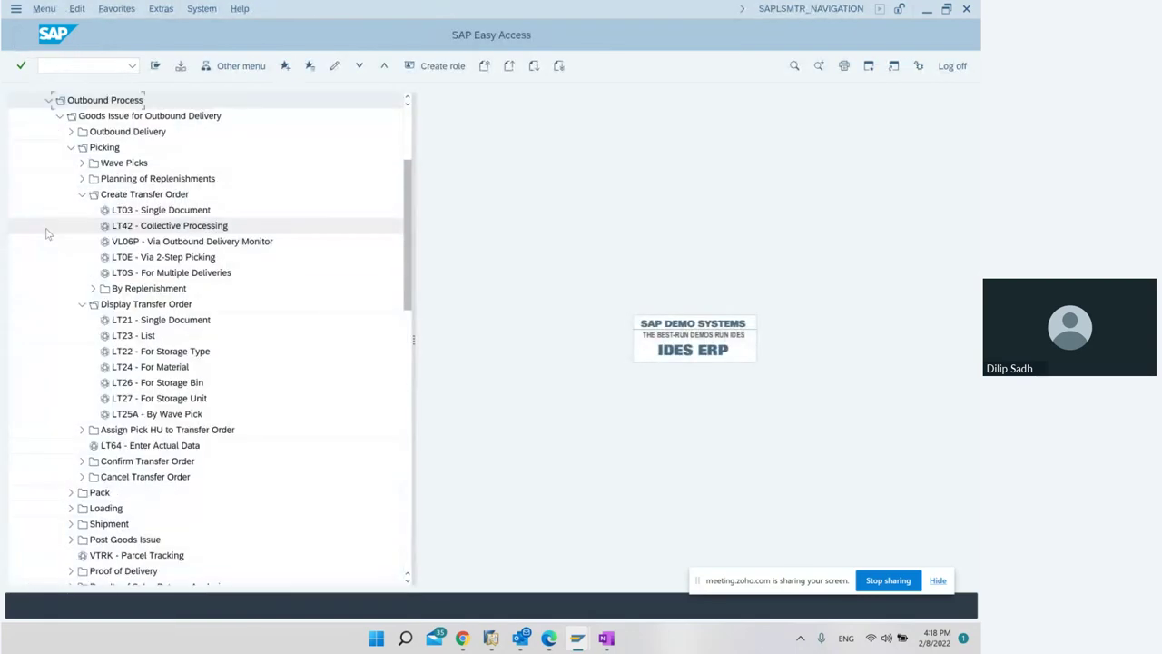
# Collapse the Picking folders and open the VL06O Outbound Delivery Monitor from the Lists and Logs of Outbound Delivery.
pyautogui.click(82, 194)
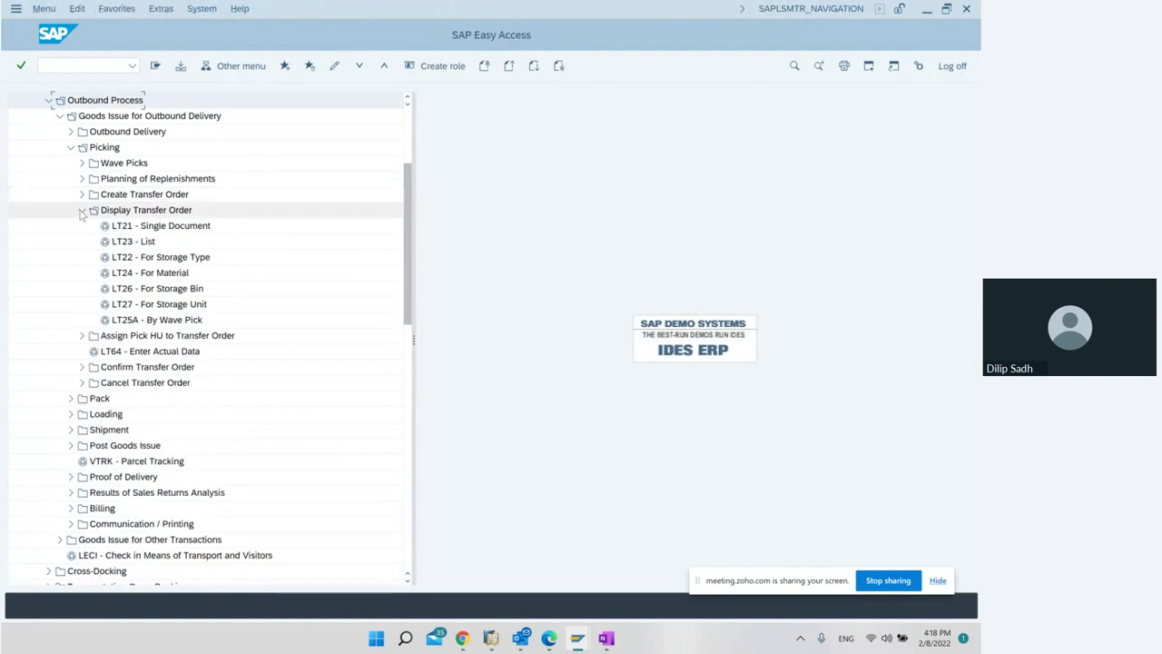
pyautogui.click(82, 211)
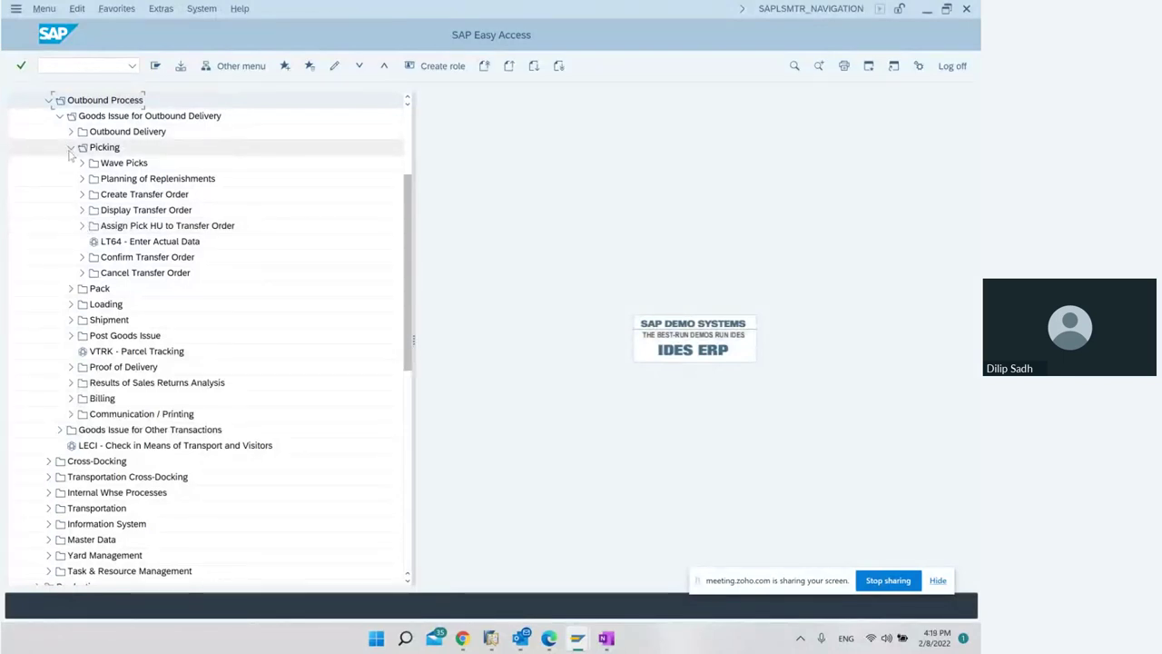
pyautogui.click(70, 148)
pyautogui.click(71, 132)
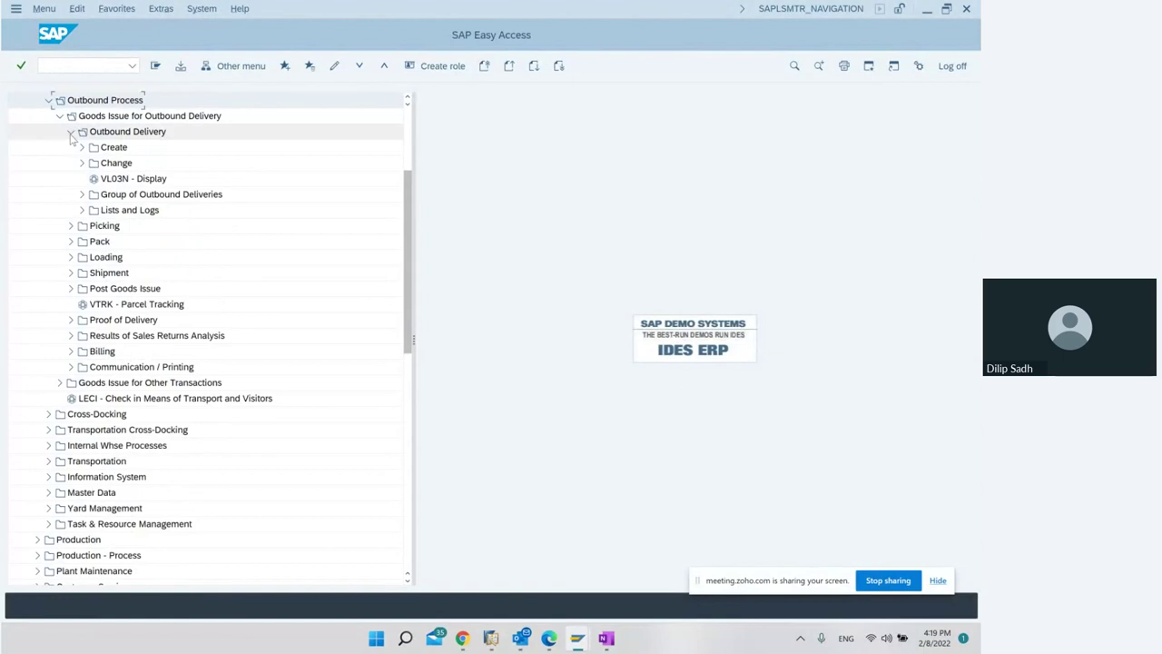
pyautogui.click(82, 210)
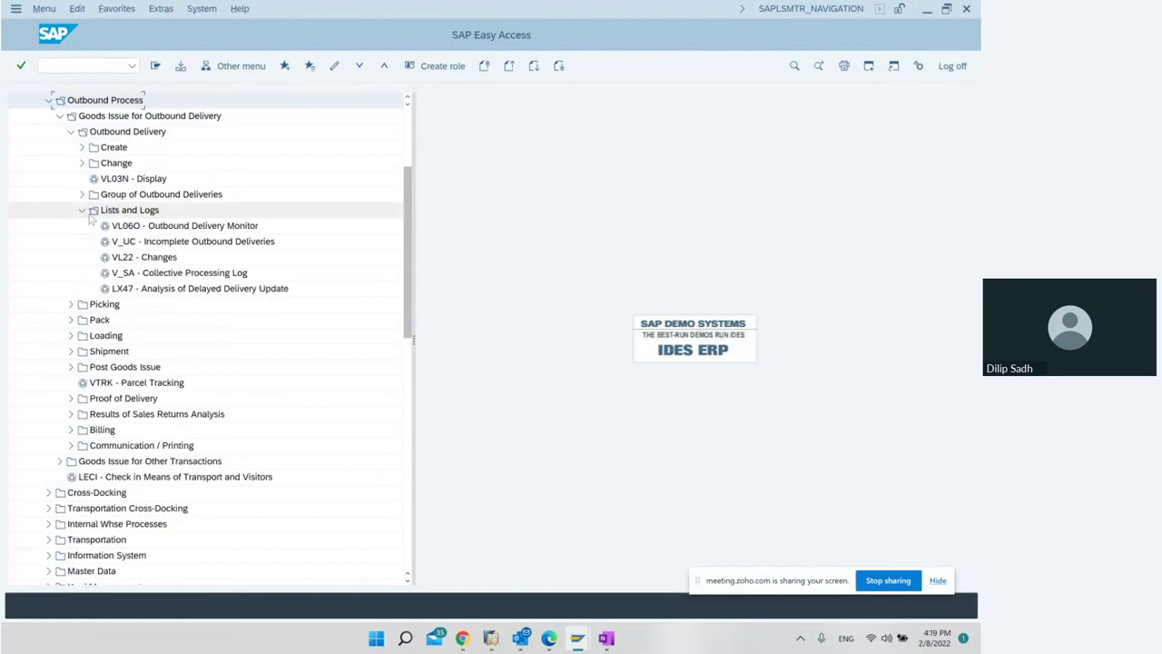
pyautogui.doubleClick(208, 229)
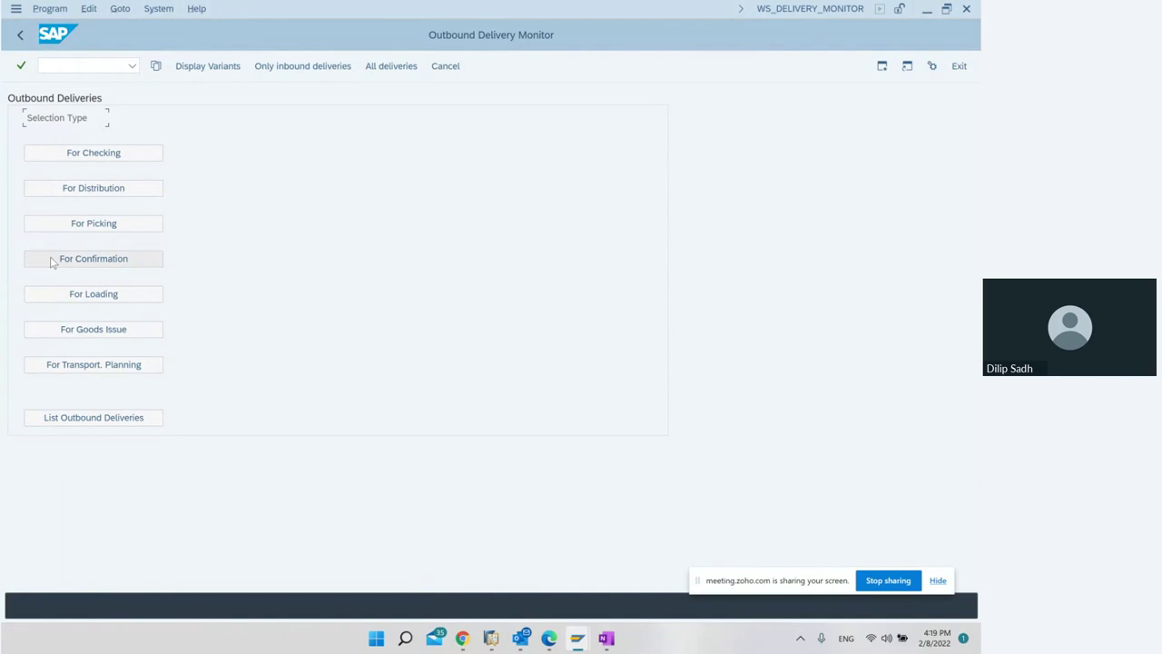
# List the outbound deliveries due for picking at shipping point 1000.
pyautogui.click(101, 226)
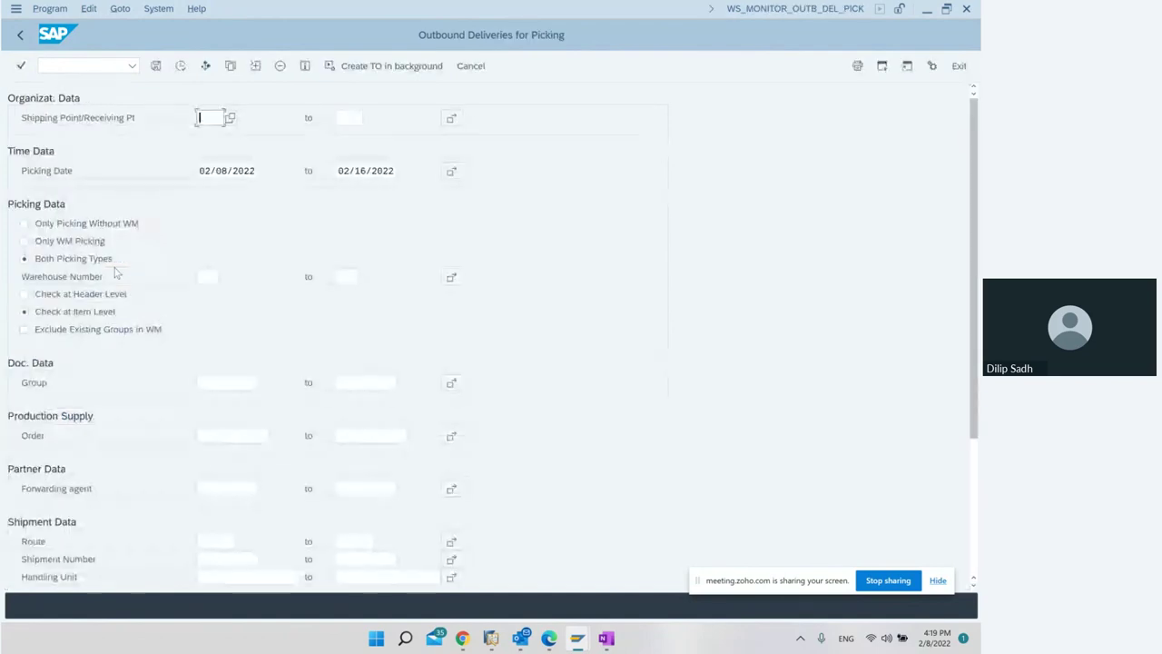
pyautogui.write('1000')
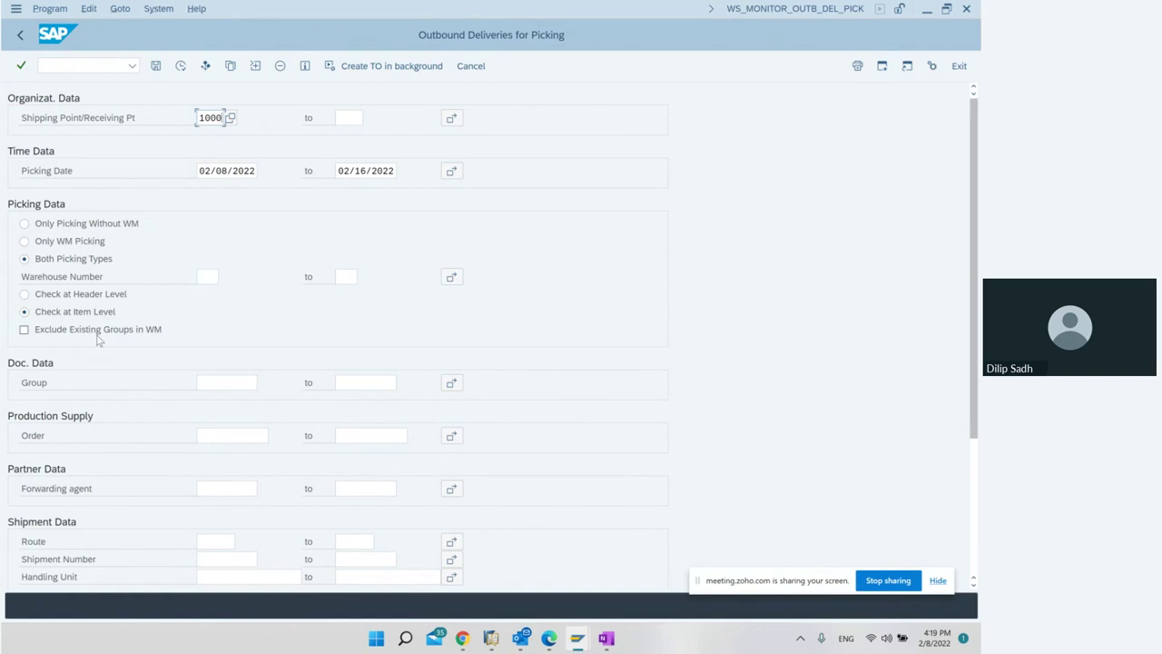
pyautogui.click(182, 67)
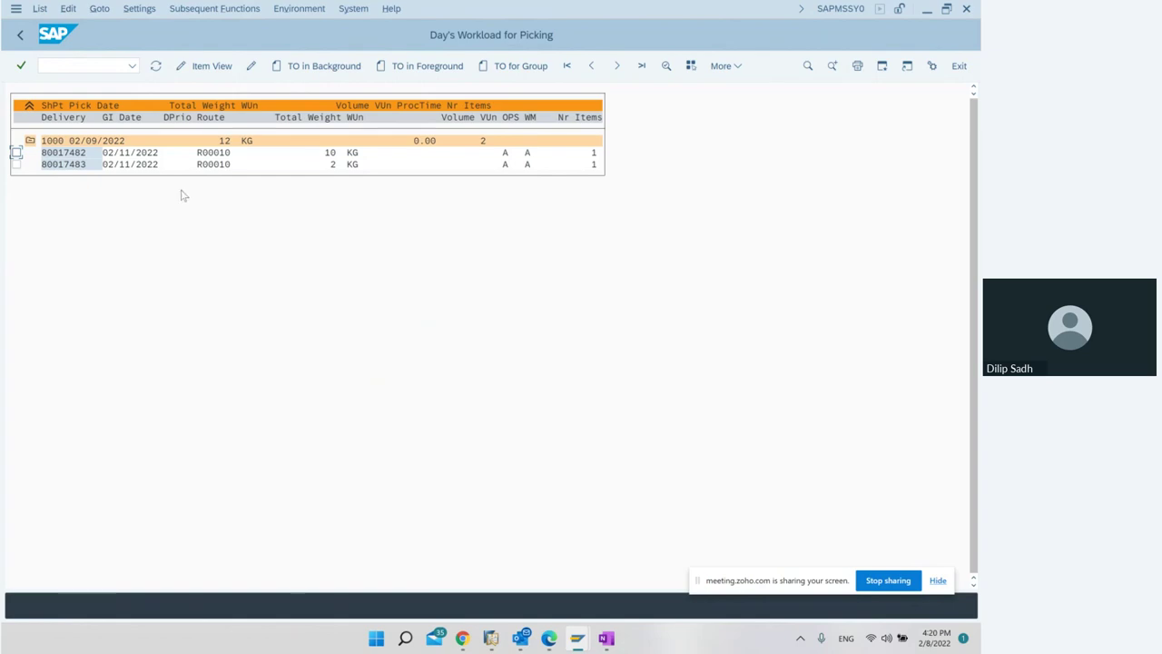
# Create a group with WM reference for both listed deliveries, with description "aa" and TO for Mult.Del enabled.
pyautogui.click(15, 152)
pyautogui.click(15, 164)
pyautogui.click(229, 11)
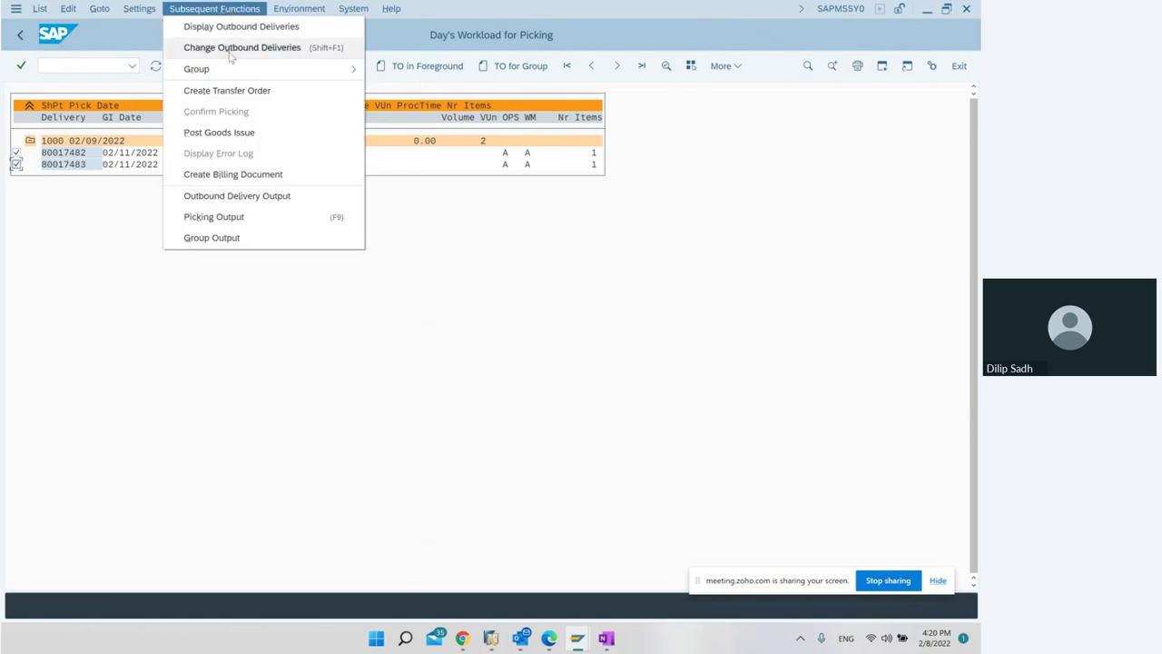
pyautogui.moveTo(225, 71)
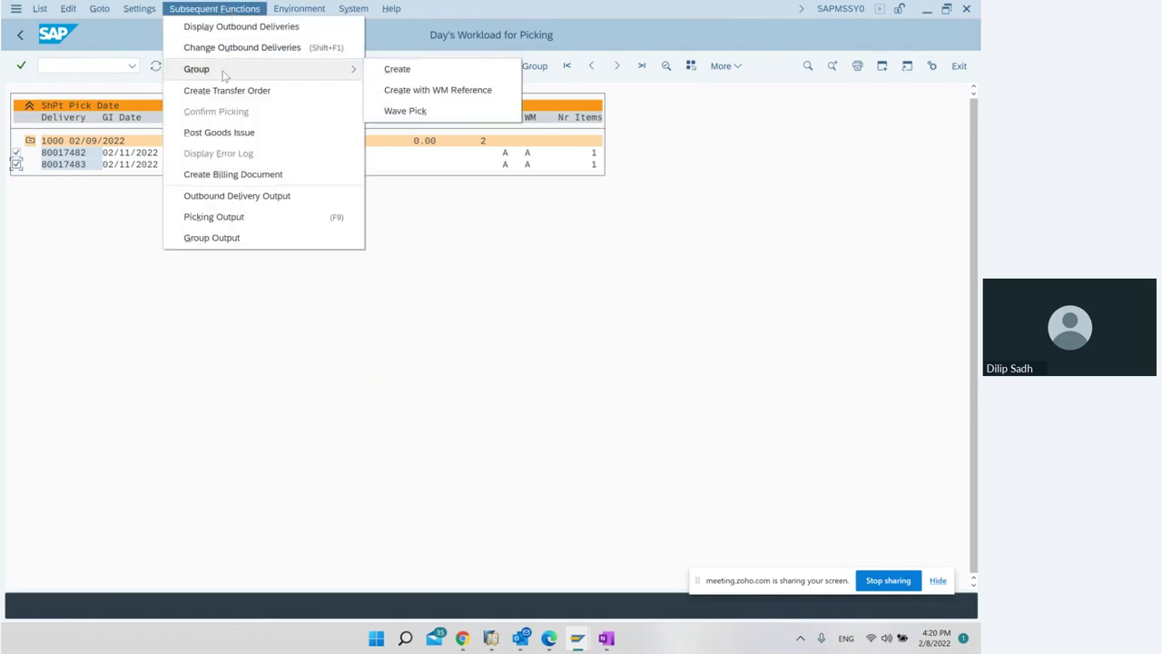
pyautogui.click(448, 94)
pyautogui.moveTo(226, 268); pyautogui.dragTo(546, 232)
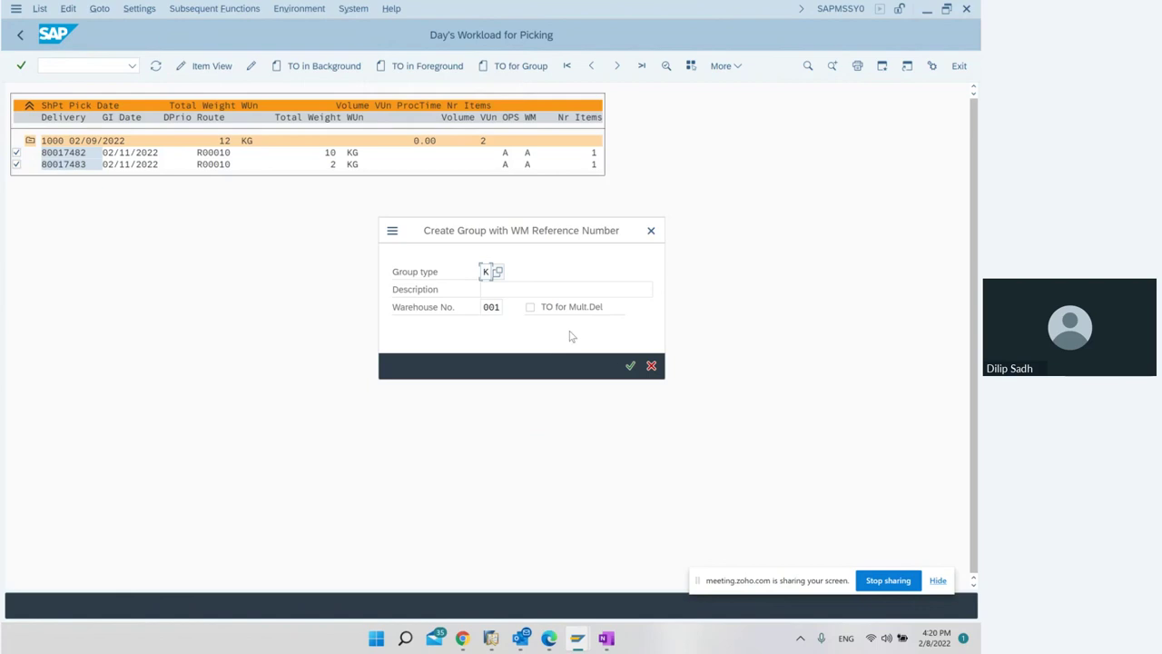
pyautogui.click(531, 295)
pyautogui.write('aa')
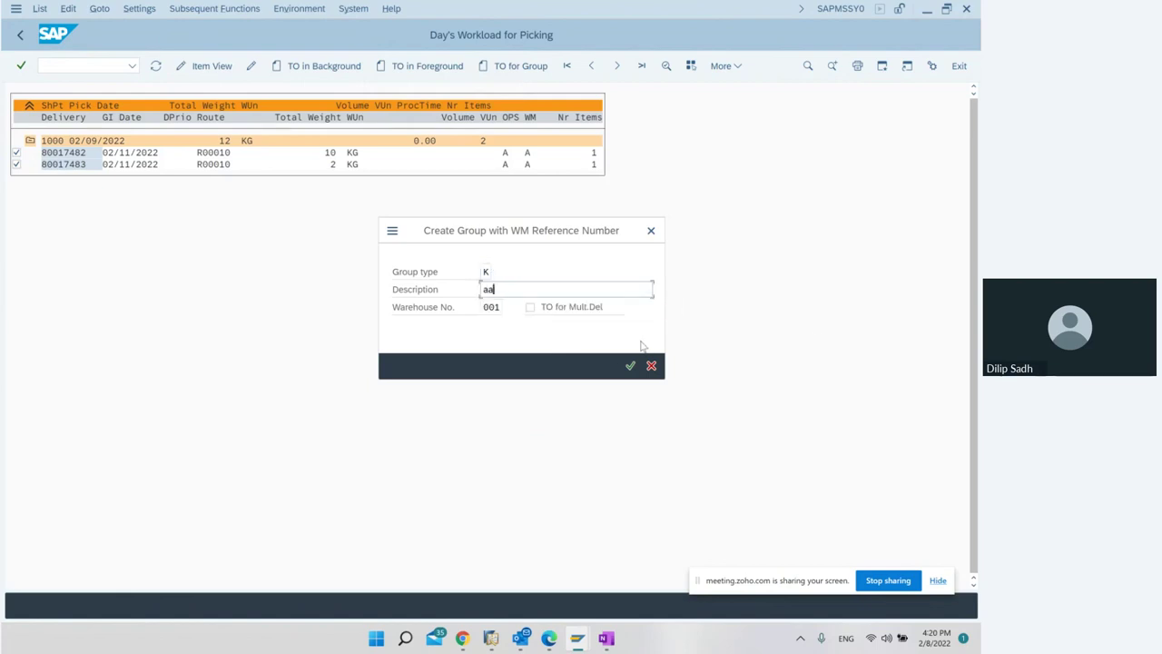
pyautogui.click(572, 309)
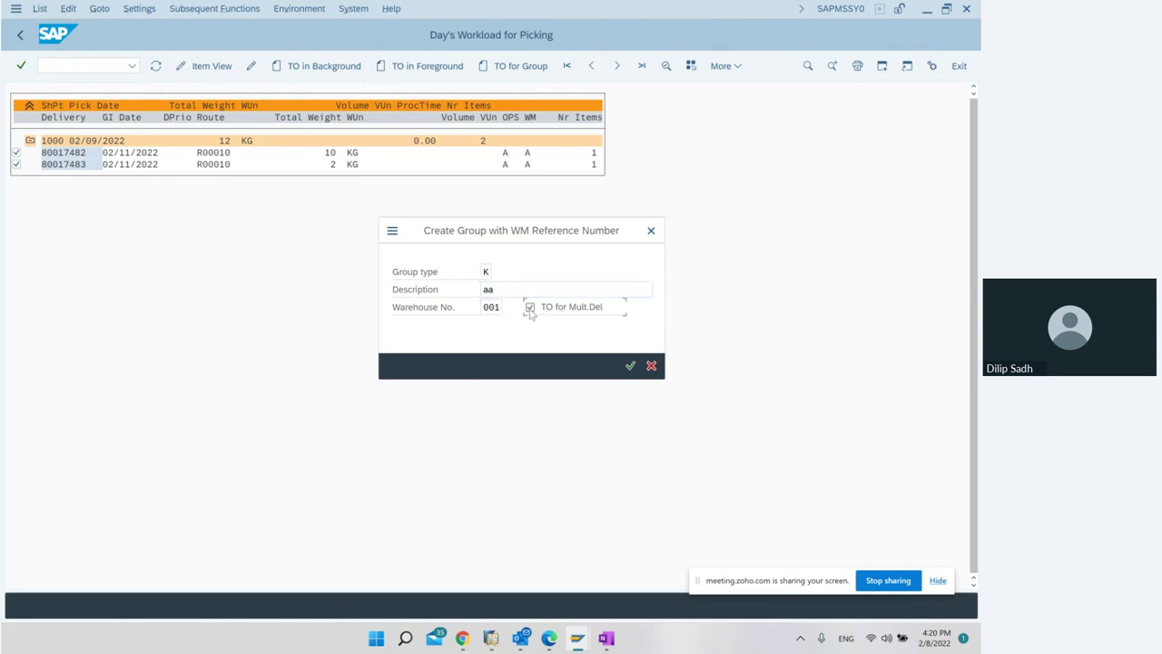
pyautogui.click(630, 365)
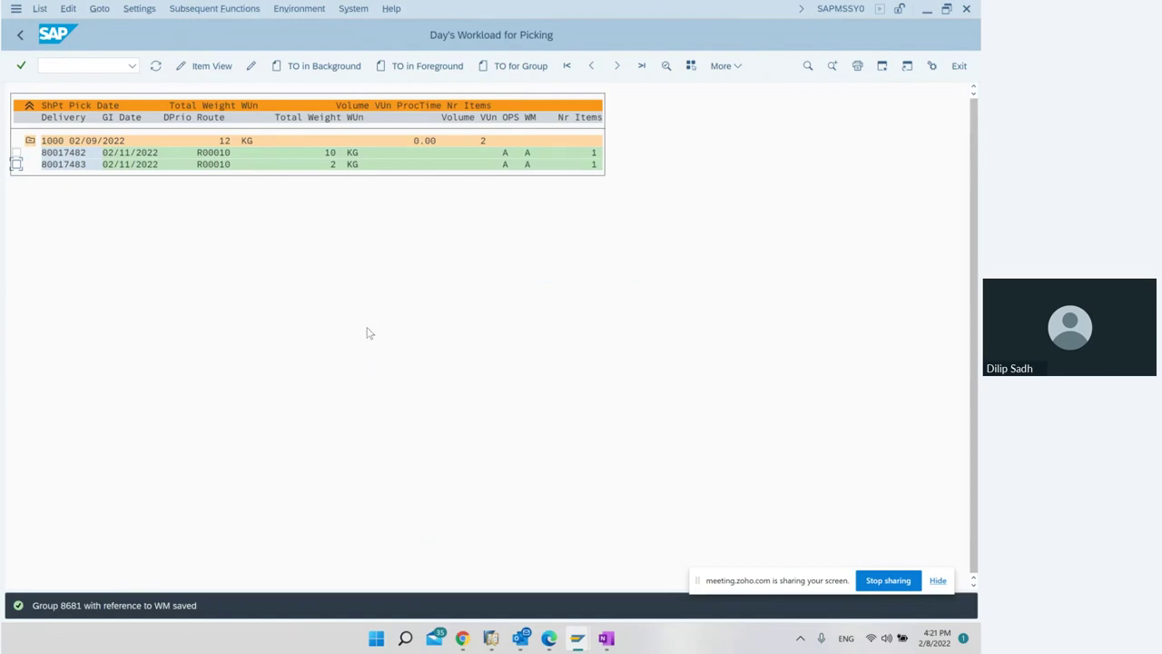
# Start a transfer order for the group of both deliveries, with foreground processing (H).
pyautogui.click(16, 153)
pyautogui.click(16, 164)
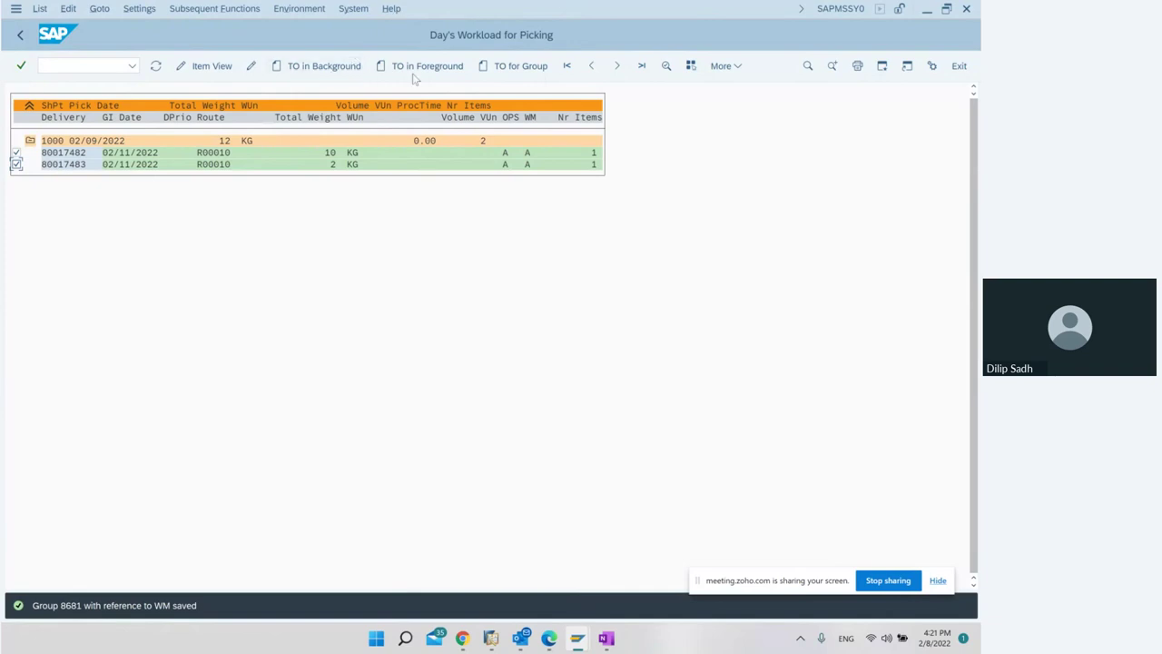
pyautogui.click(508, 67)
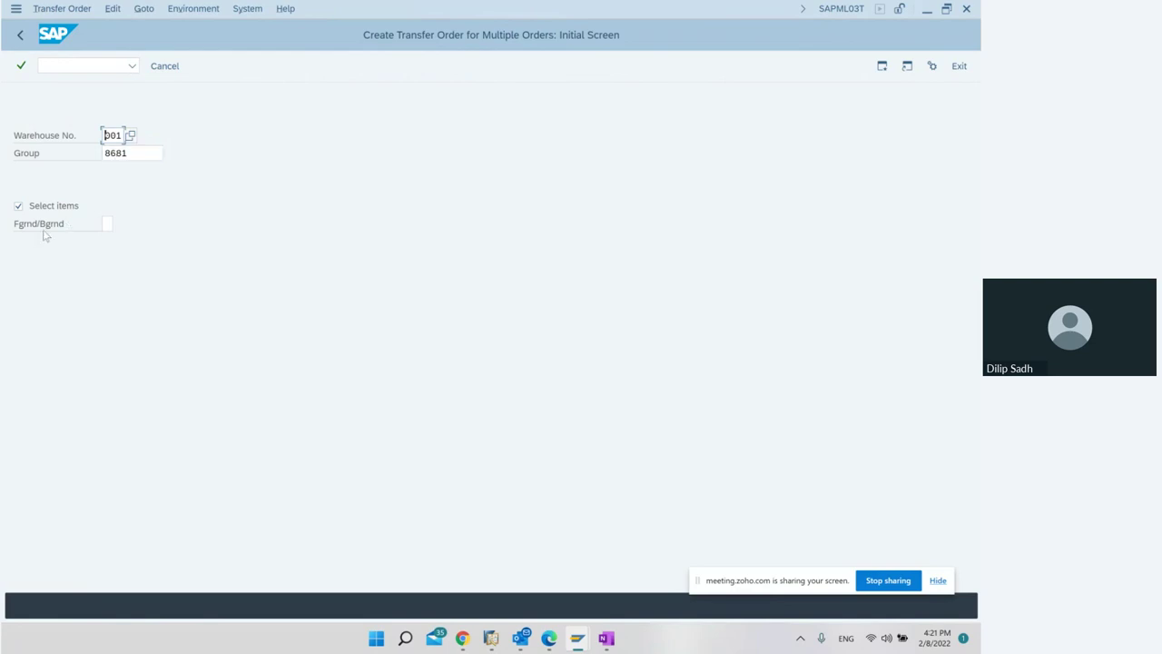
pyautogui.click(110, 224)
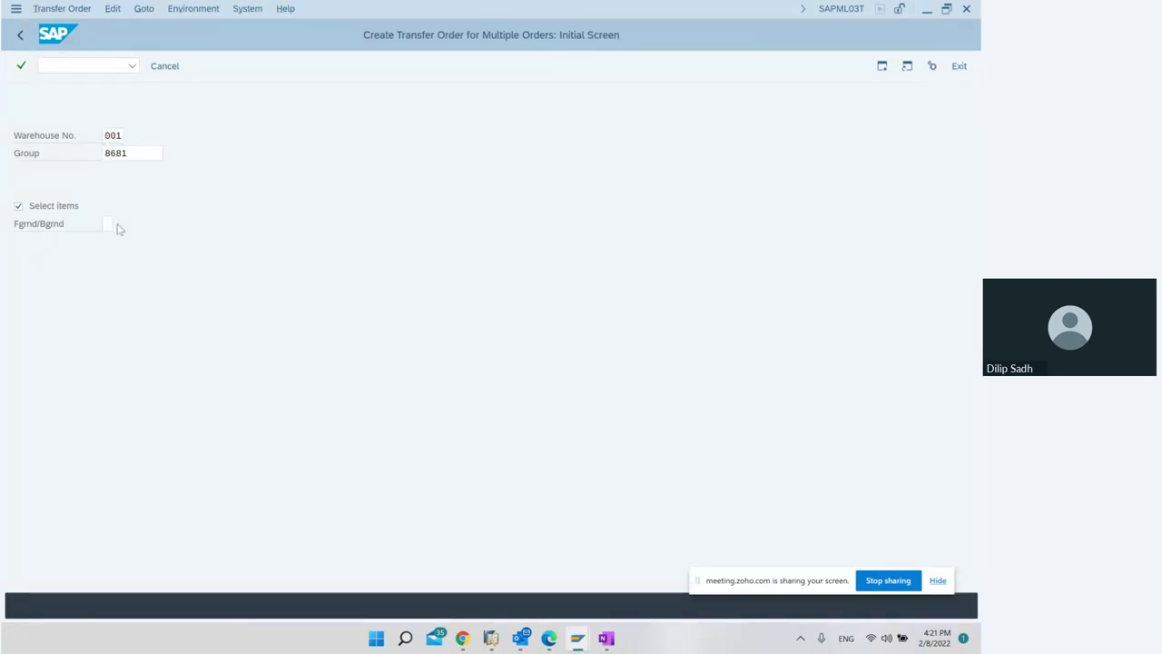
pyautogui.click(118, 224)
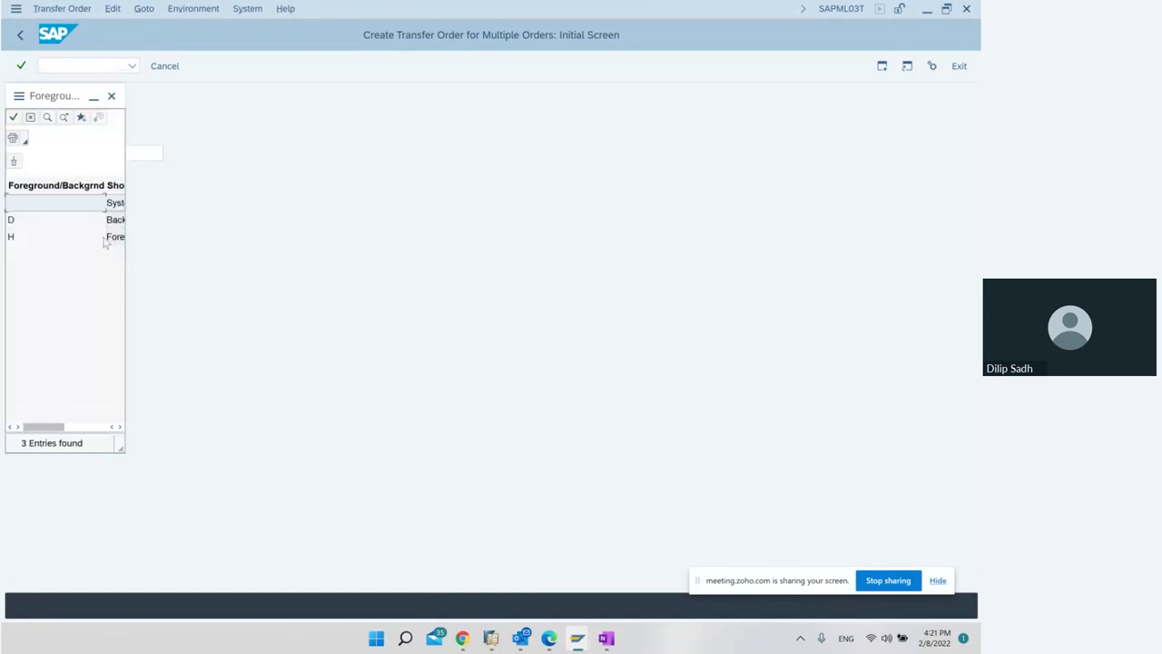
pyautogui.click(115, 239)
pyautogui.doubleClick(115, 238)
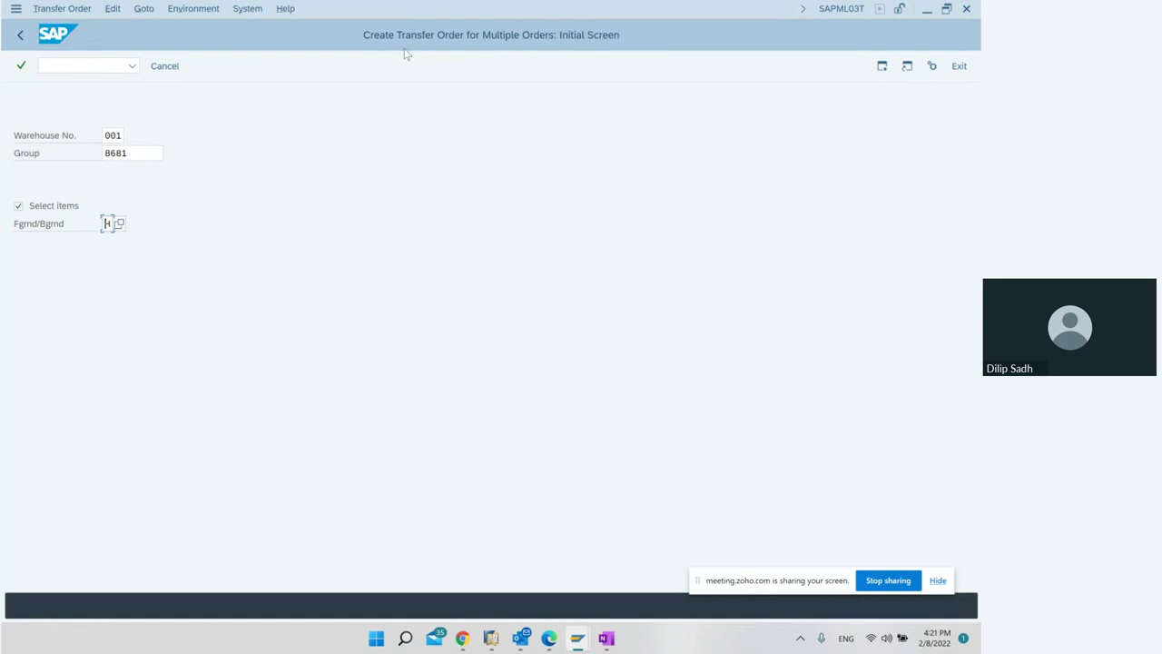
pyautogui.press('Return')
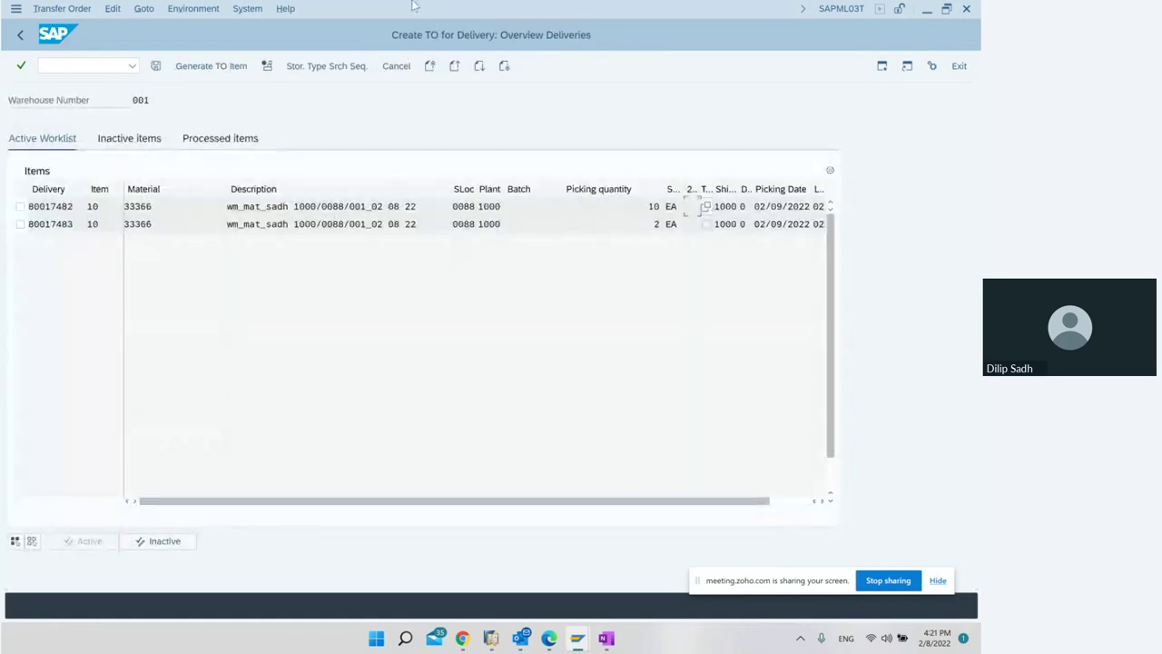
# Check the delivery and material of both worklist items, generate their transfer order items, and save the transfer order.
pyautogui.doubleClick(76, 208)
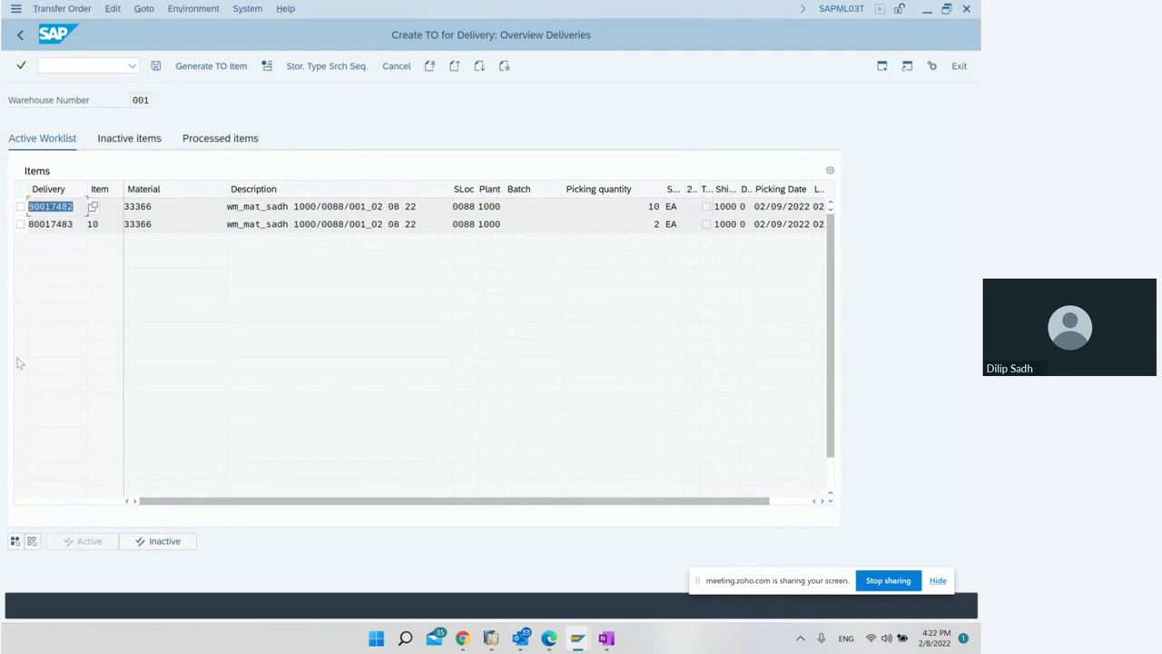
pyautogui.doubleClick(71, 223)
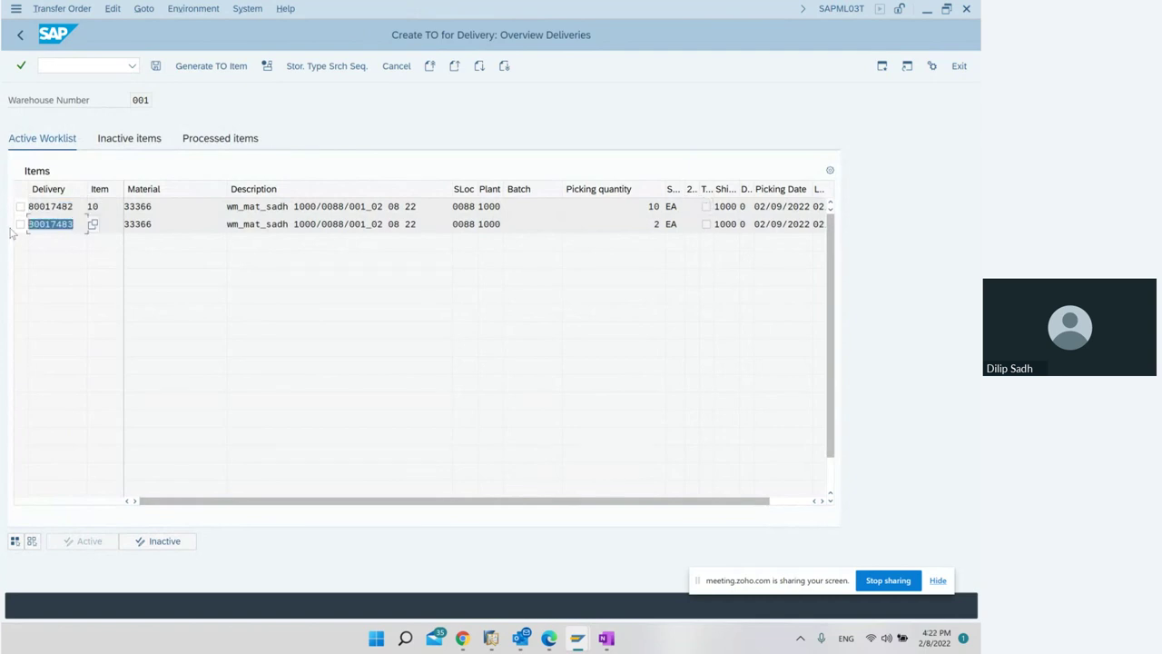
pyautogui.click(101, 206)
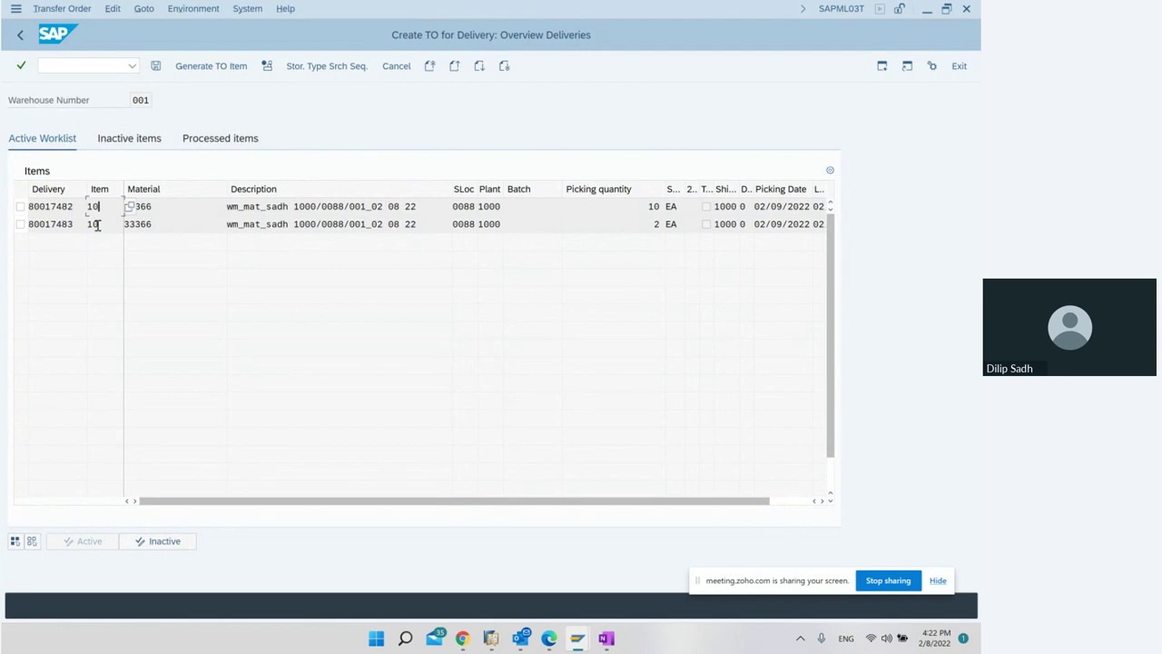
pyautogui.doubleClick(145, 206)
pyautogui.doubleClick(154, 224)
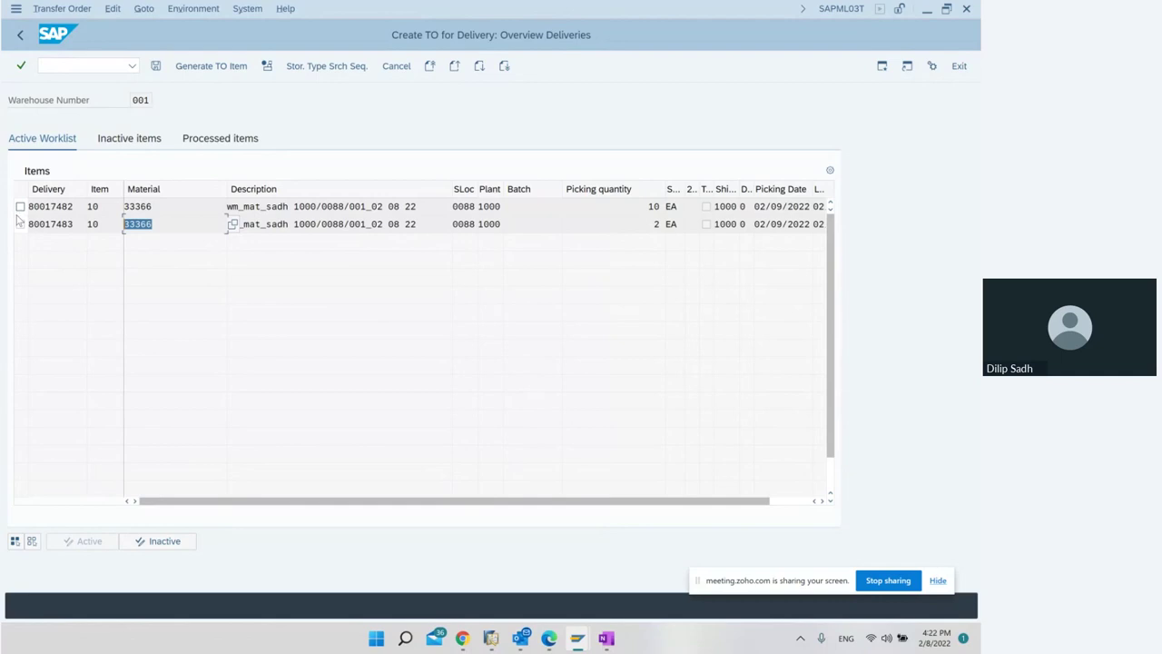
pyautogui.moveTo(19, 207); pyautogui.dragTo(20, 227)
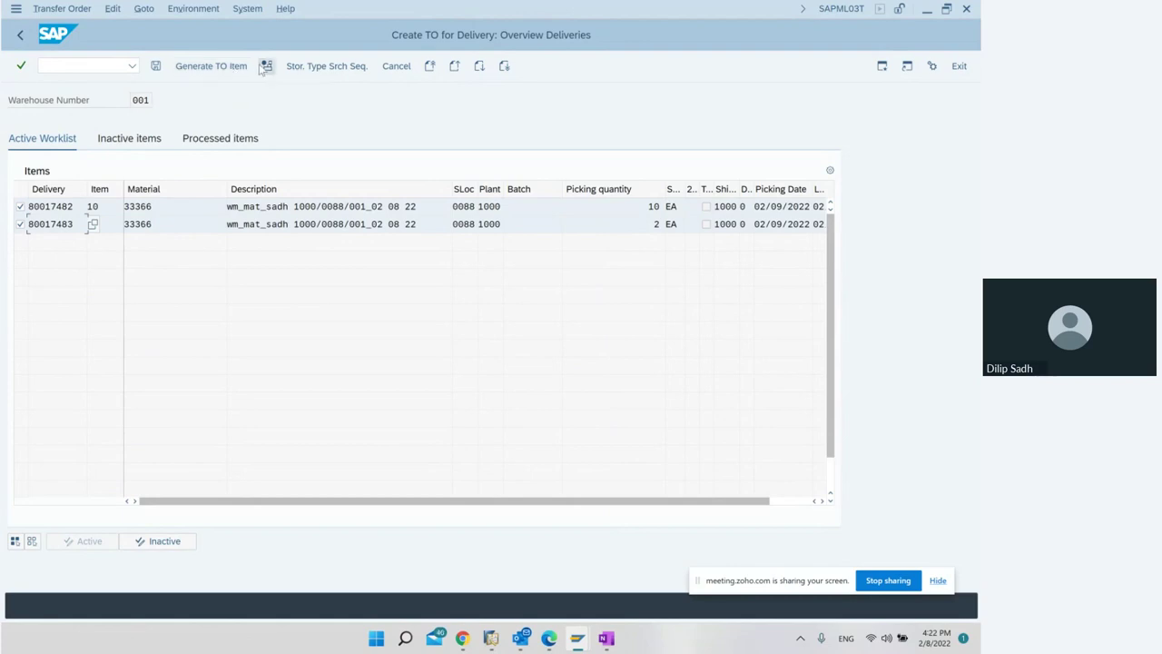
pyautogui.click(224, 66)
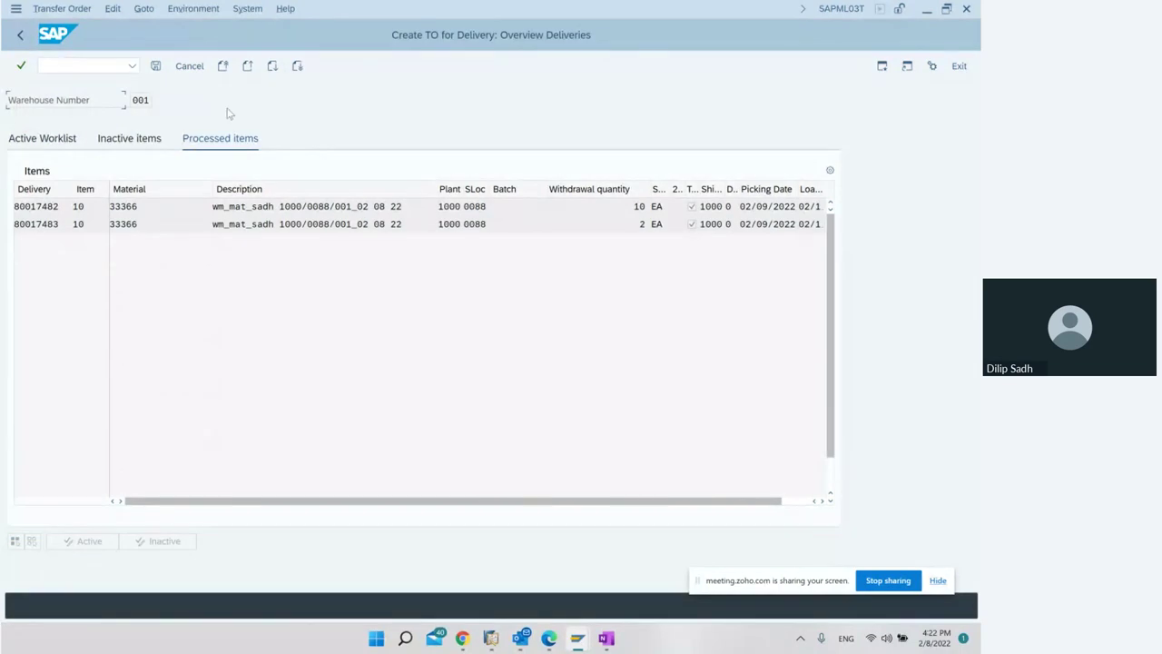
pyautogui.click(157, 67)
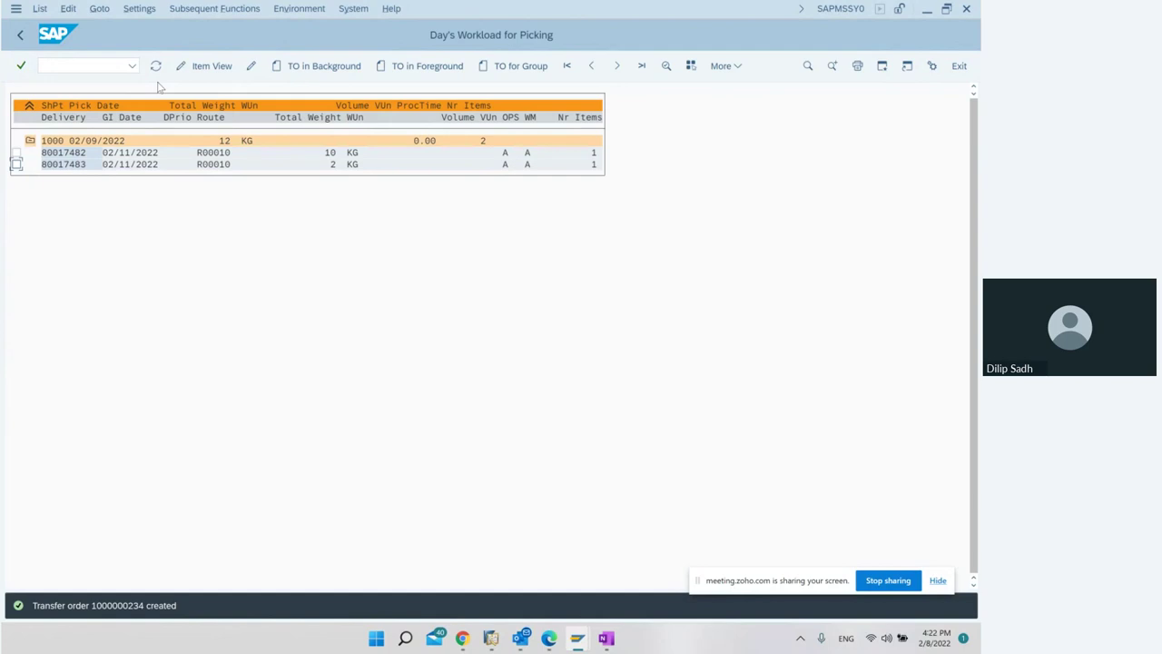
# Return to SAP Easy Access and open the LT21 single-document display screen for the new transfer order.
pyautogui.click(19, 36)
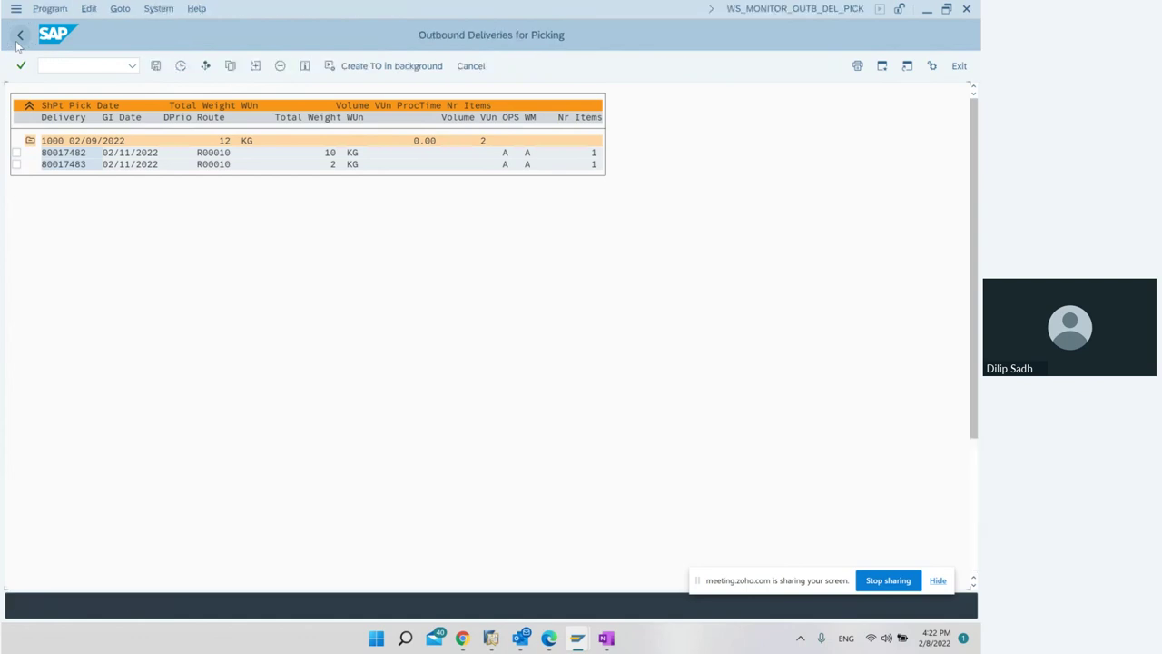
pyautogui.click(19, 36)
pyautogui.click(19, 36)
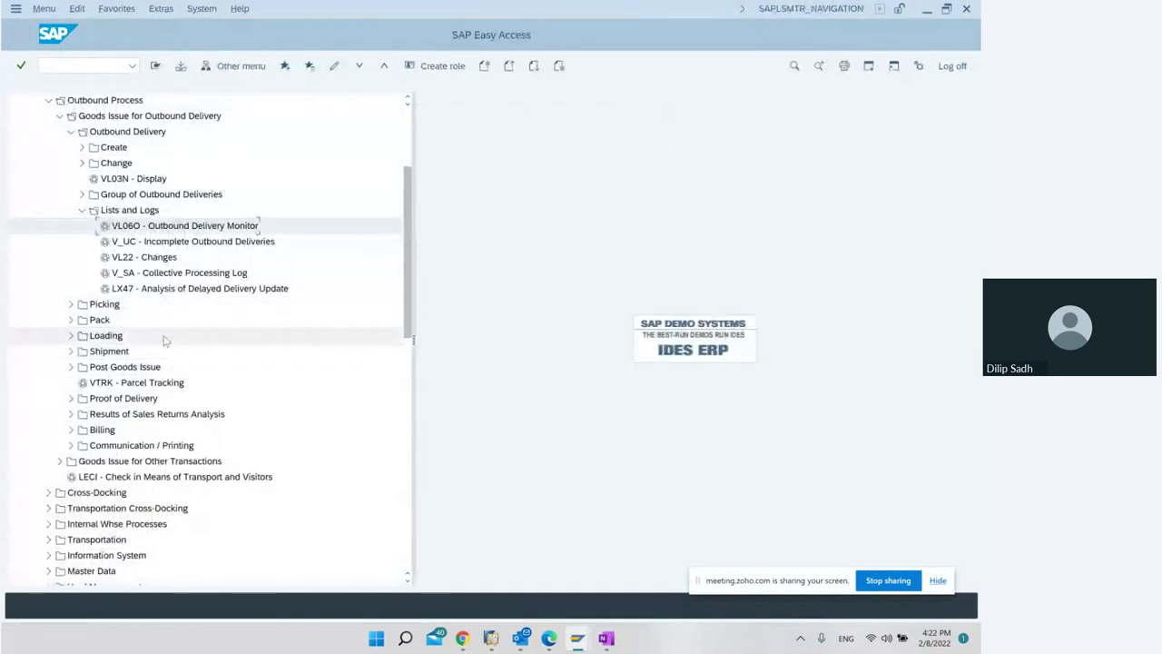
pyautogui.scroll(-1, 136, 340)
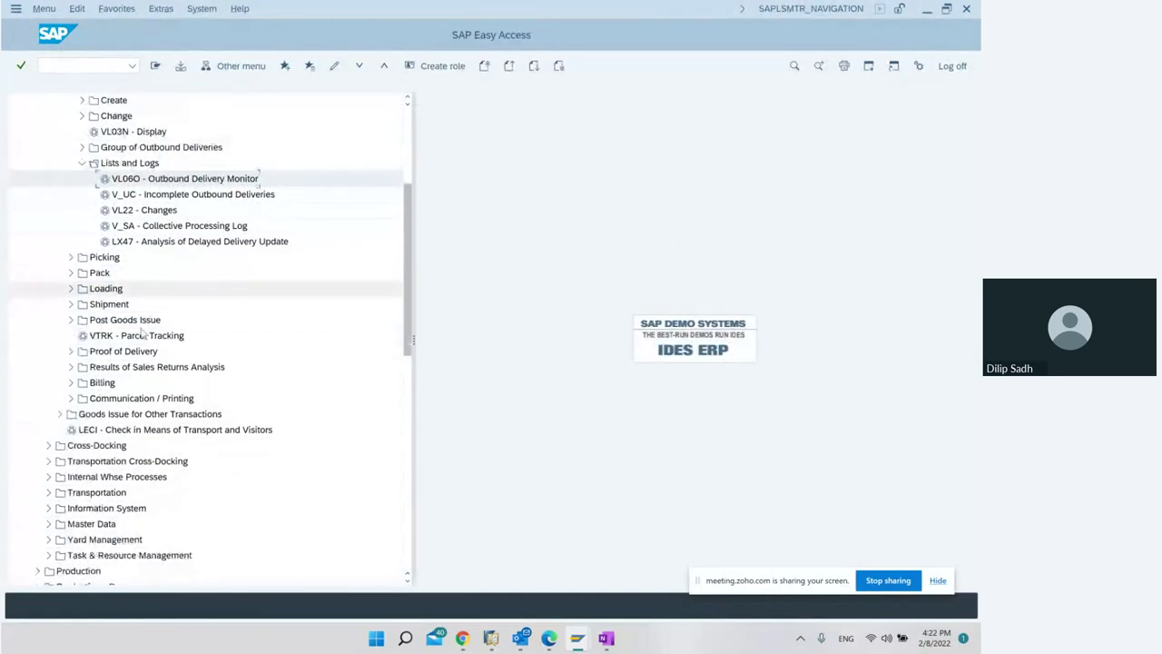
pyautogui.click(71, 258)
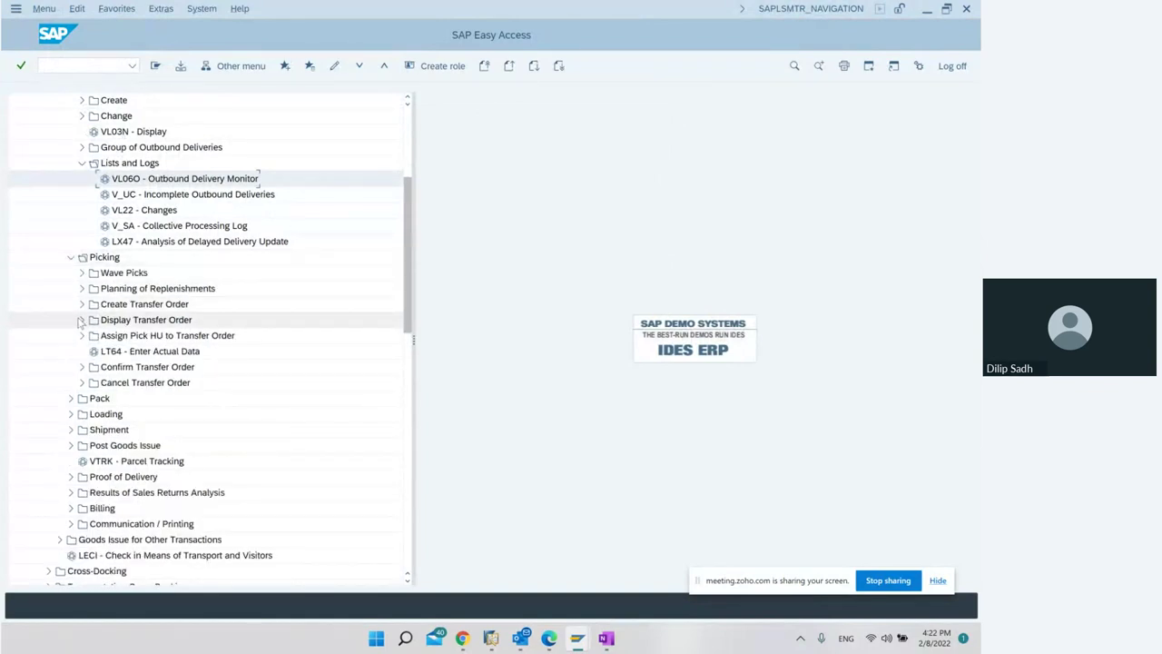
pyautogui.click(81, 320)
pyautogui.doubleClick(163, 335)
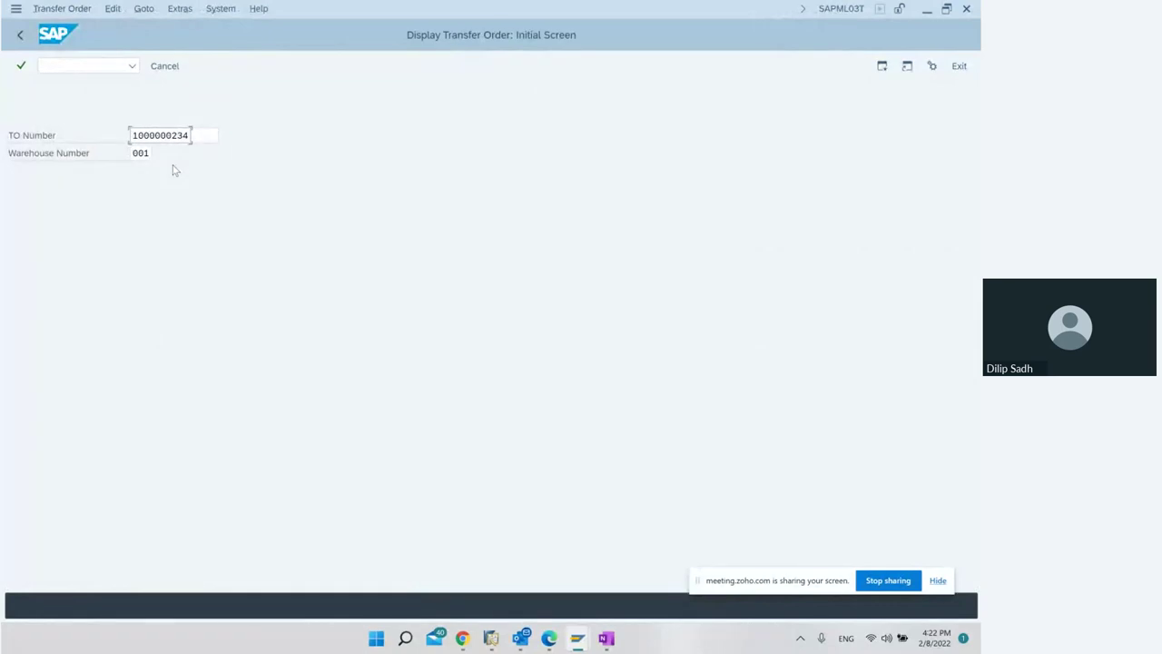
# Display the new transfer order and record its number in OneNote after "Create Transfer order for Group".
pyautogui.press('Return')
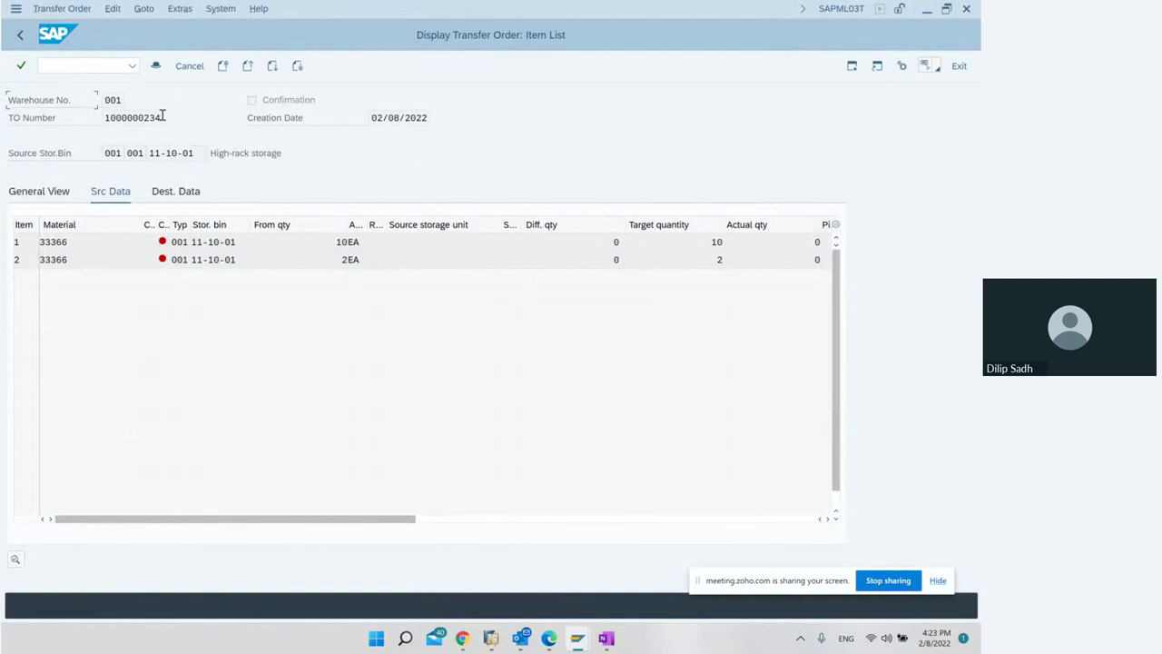
pyautogui.moveTo(160, 116); pyautogui.dragTo(58, 116)
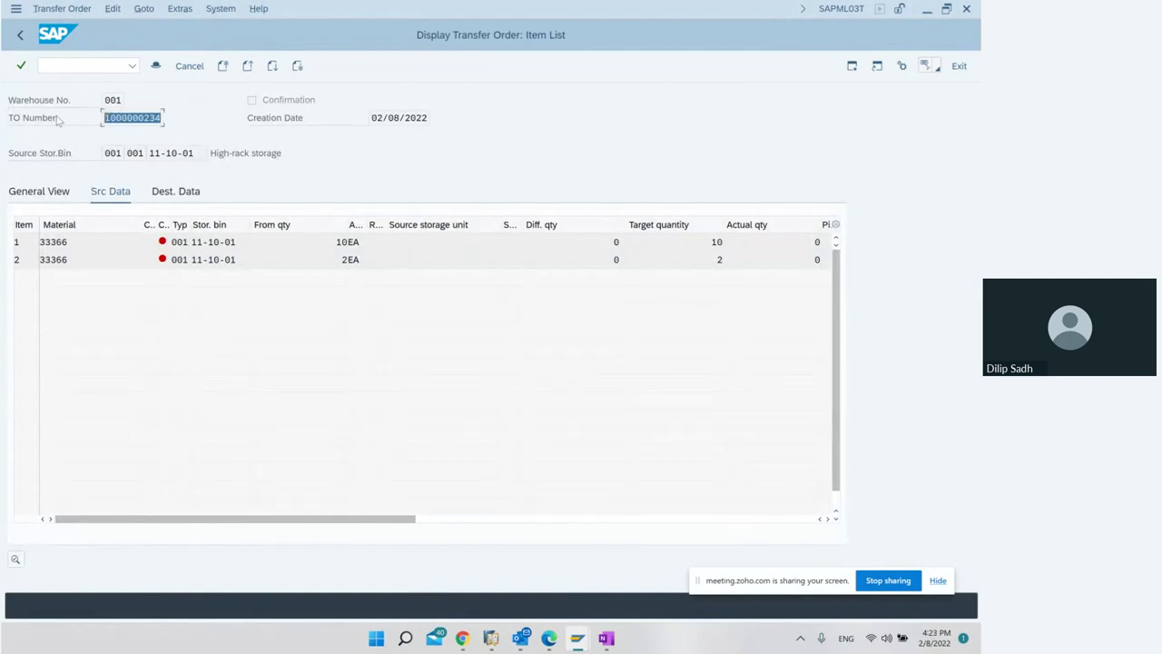
pyautogui.hotkey('ctrl', 'c')
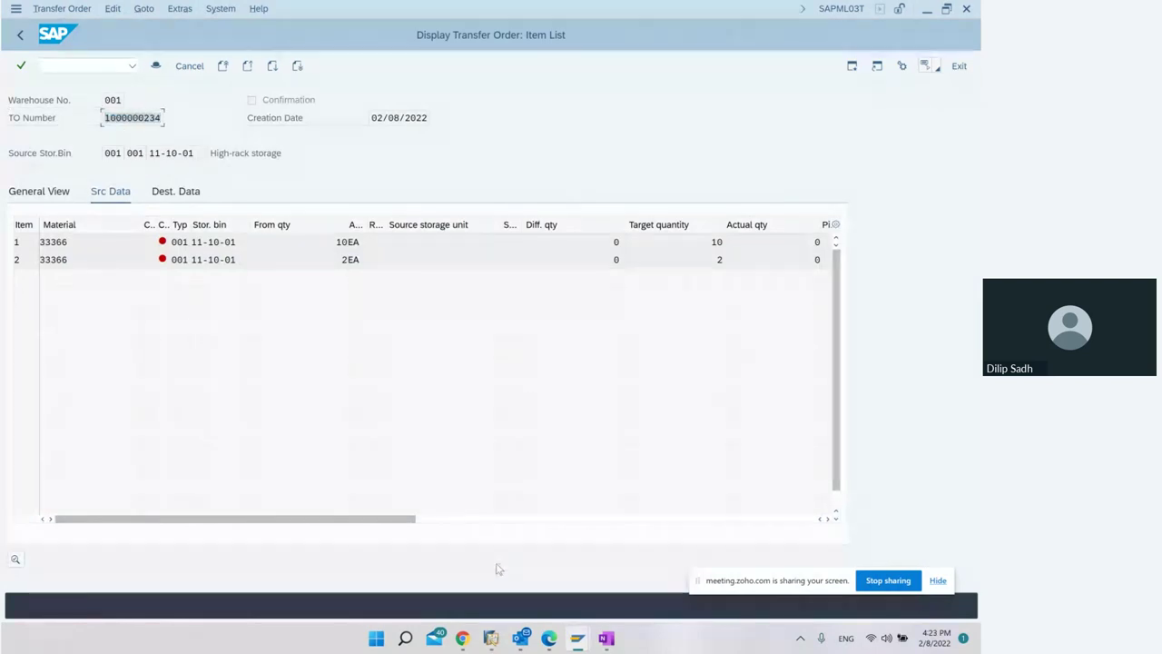
pyautogui.click(605, 641)
pyautogui.click(664, 218)
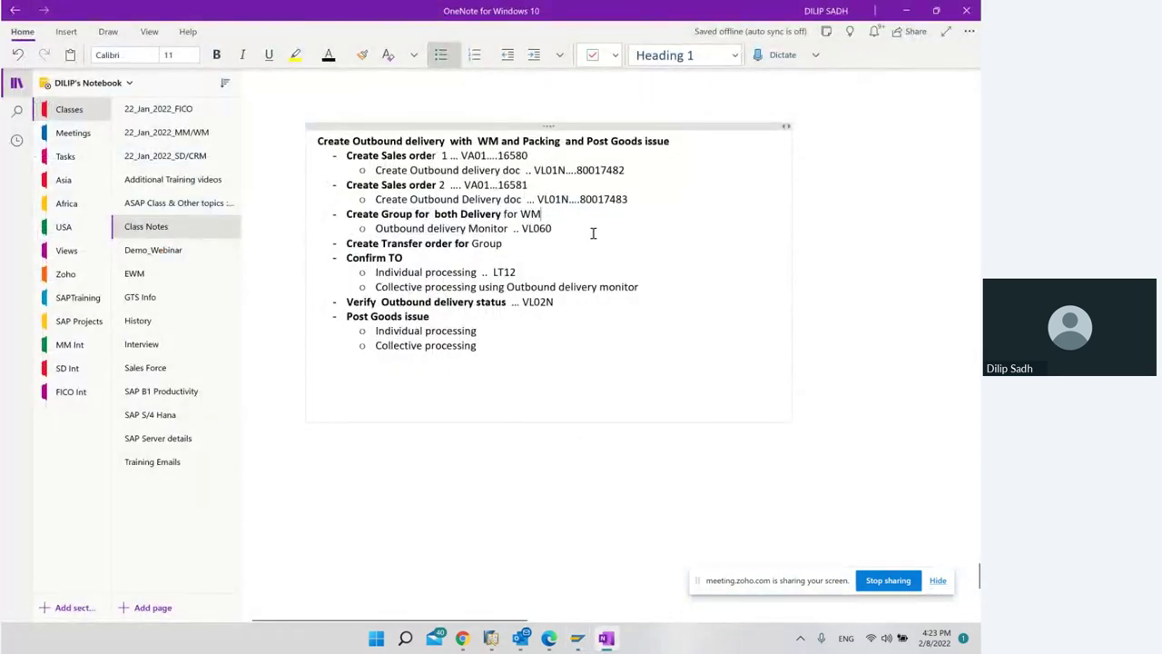
pyautogui.click(561, 243)
pyautogui.write('.....')
pyautogui.hotkey('ctrl', 'v')
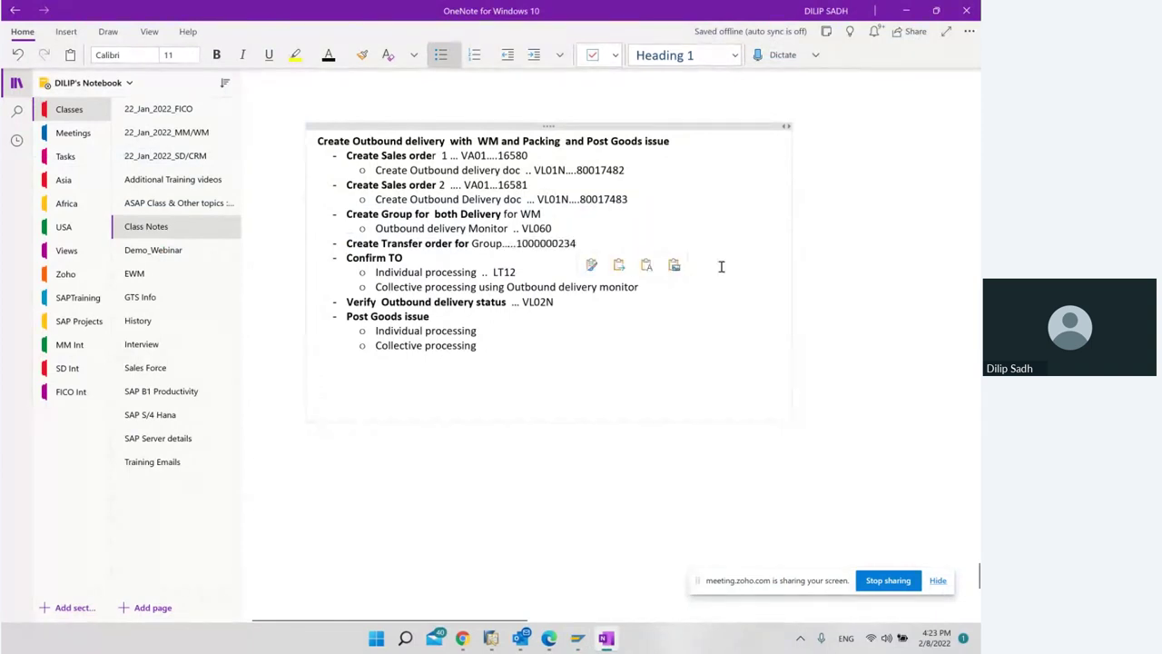
# Add the indented sub-bullet "Outbound delivery monitor" under the transfer order creation line in the notes.
pyautogui.press('Return')
pyautogui.click(533, 54)
pyautogui.write('Ou')
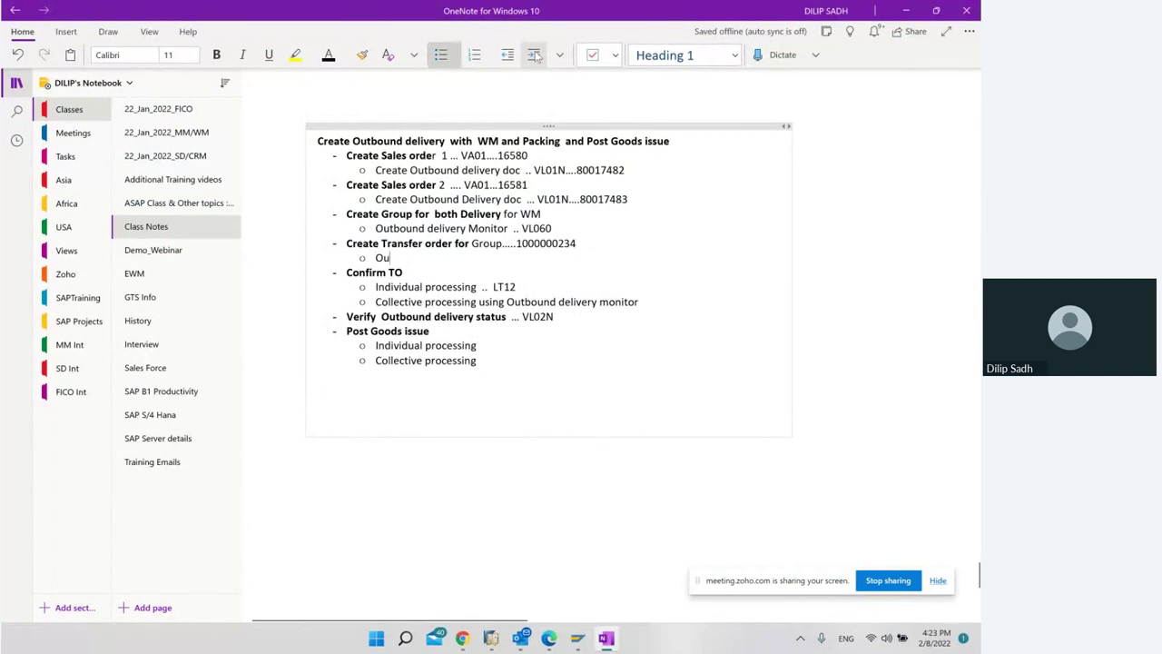
pyautogui.write('tbound delivery')
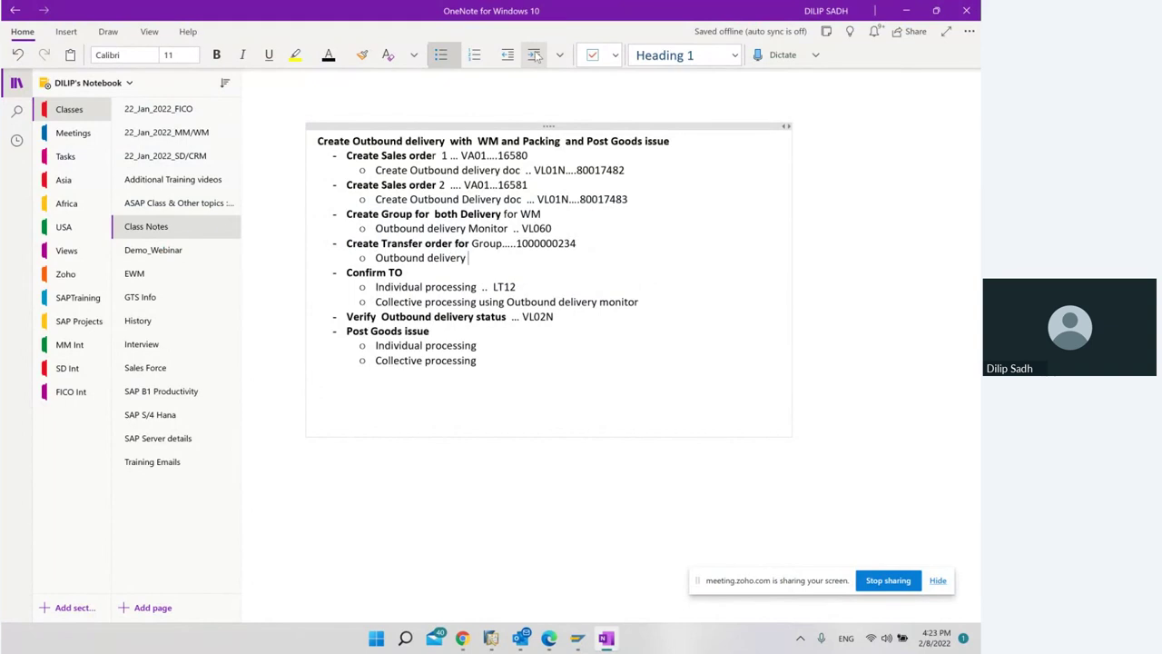
pyautogui.write(' monito')
pyautogui.write('r')
pyautogui.press('Return')
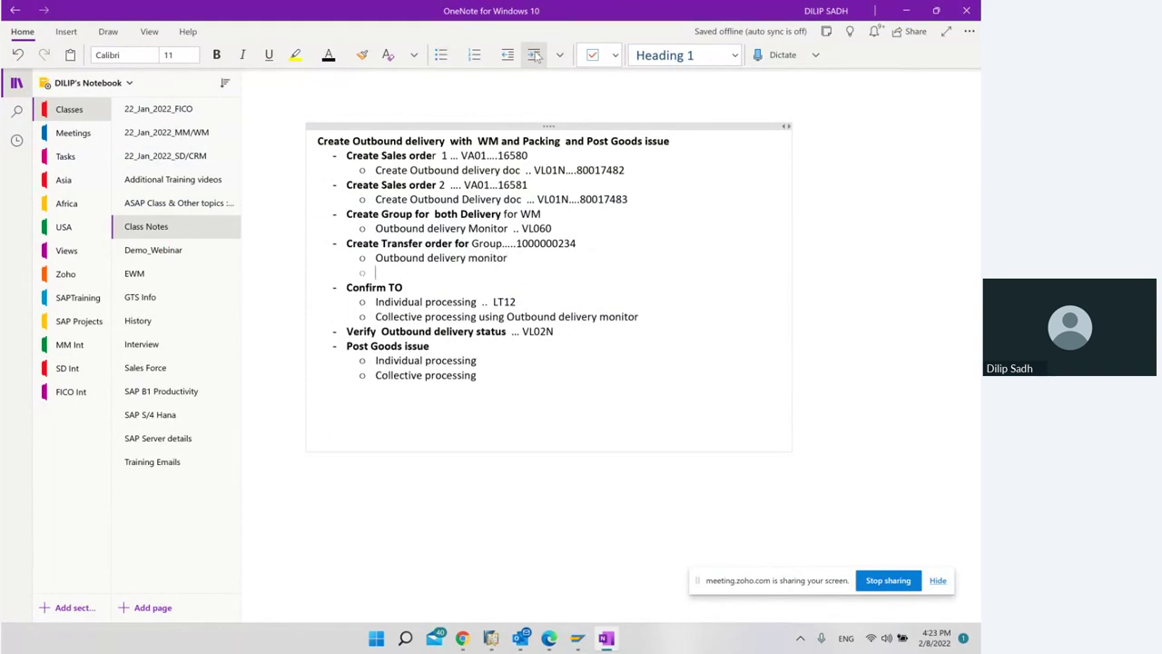
# Add the sub-bullet "Both DeliverIES came into same / one TO" beneath the outbound delivery monitor entry, correcting the misspelled word.
pyautogui.write('Both Dli')
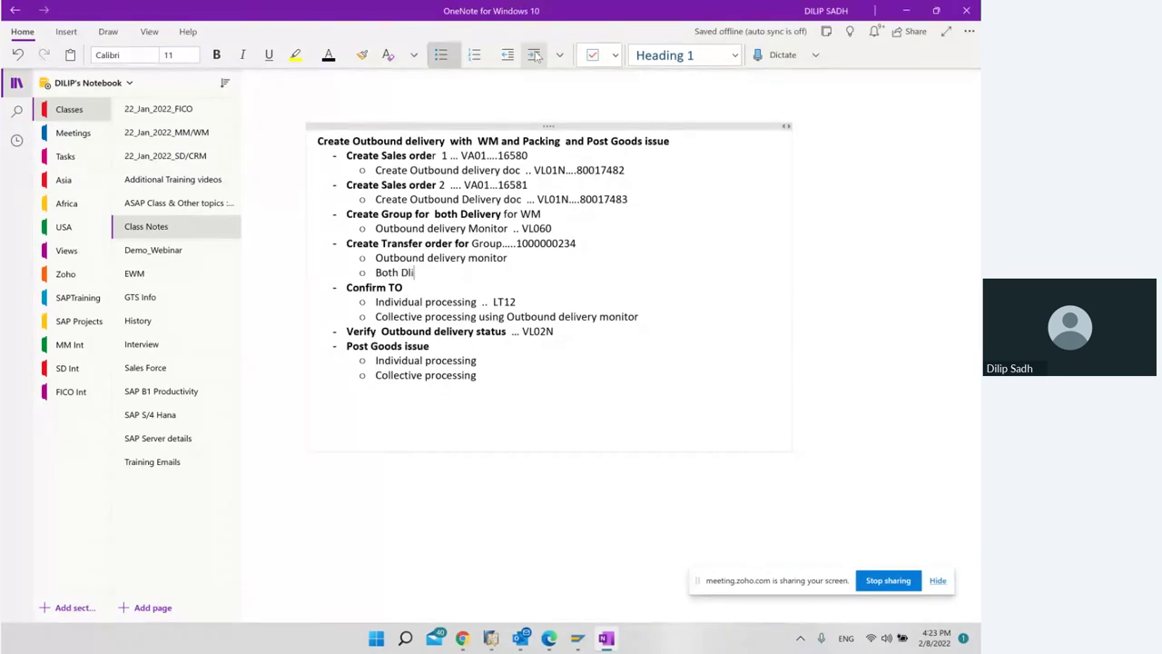
pyautogui.write('every came into same / ')
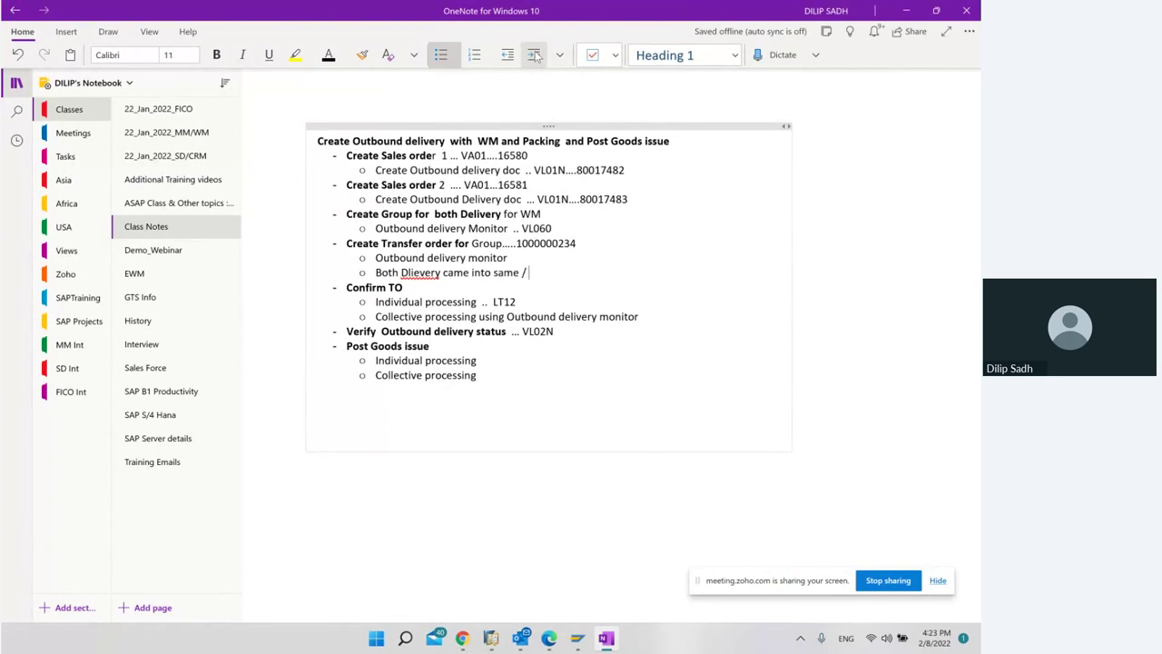
pyautogui.write('one TO')
pyautogui.rightClick(420, 273)
pyautogui.click(647, 283)
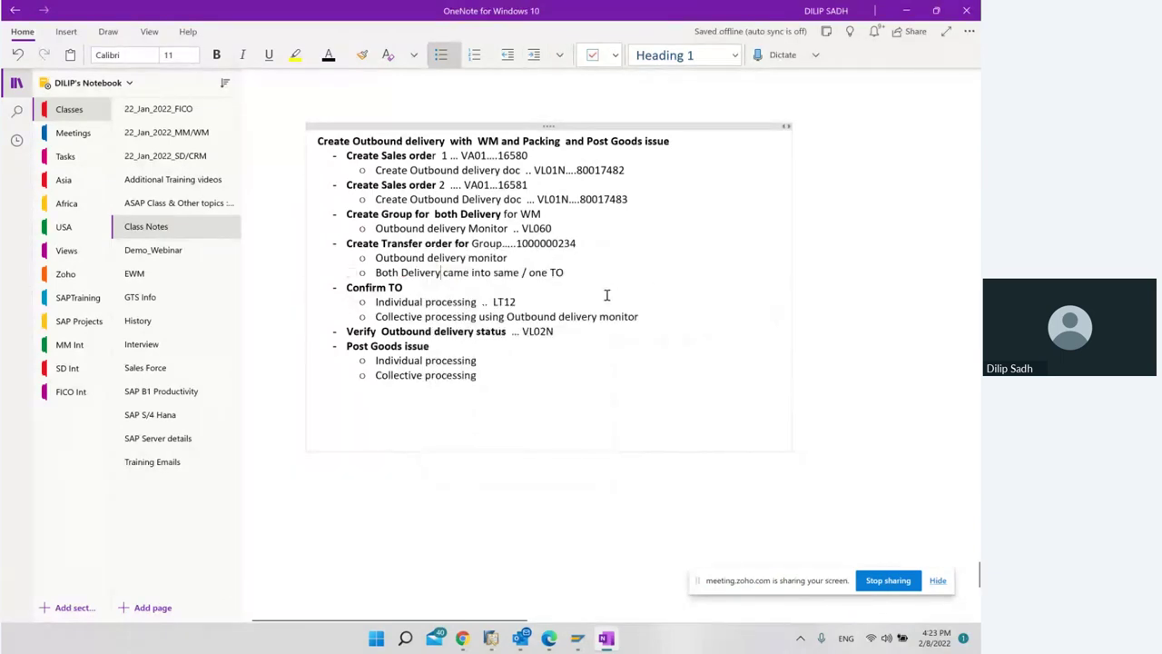
pyautogui.press('BackSpace')
pyautogui.write('IES')
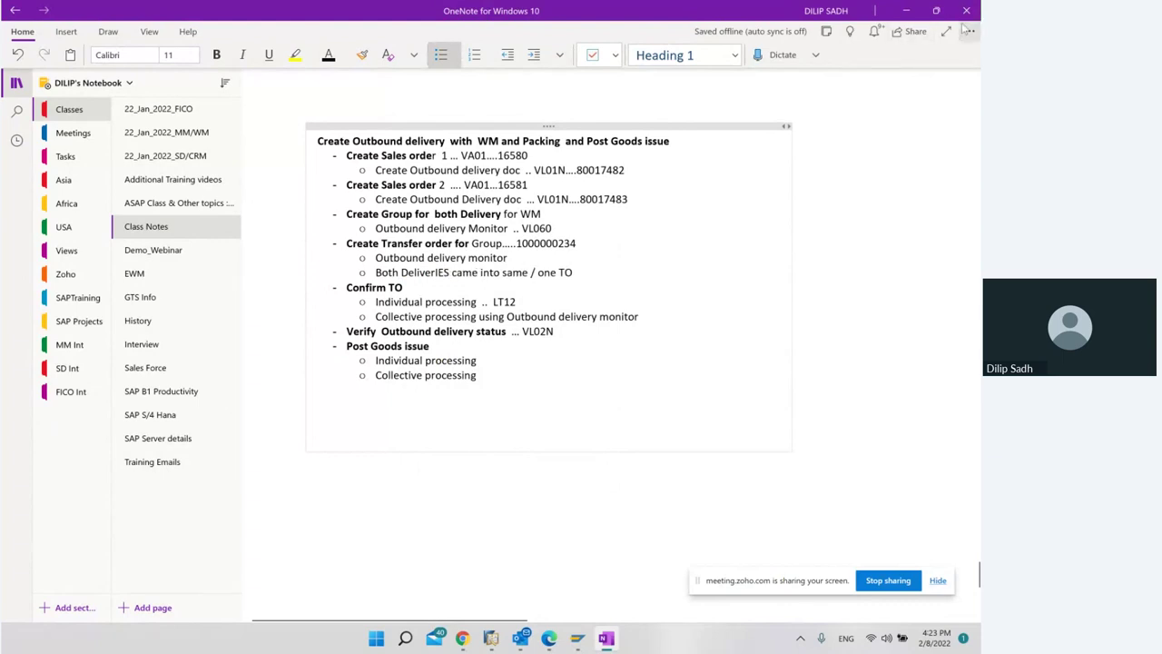
# Switch to SAP, check the source quantities of both transfer order items, and return to SAP Easy Access.
pyautogui.hotkey('alt', 'Tab')
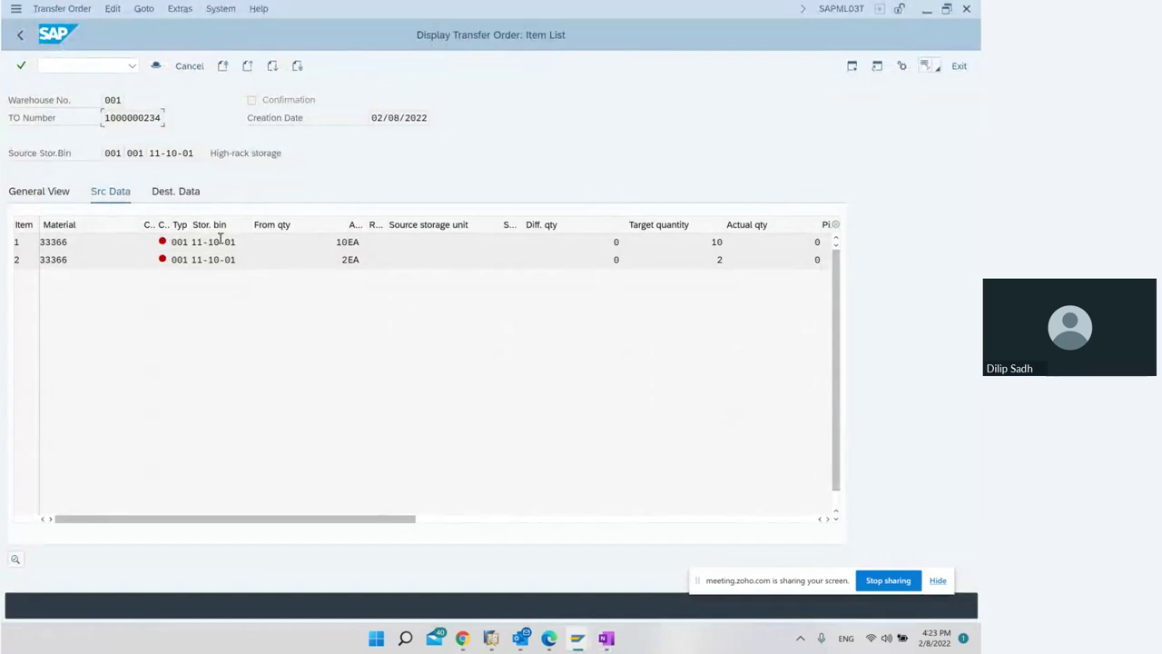
pyautogui.click(343, 242)
pyautogui.click(344, 260)
pyautogui.click(20, 37)
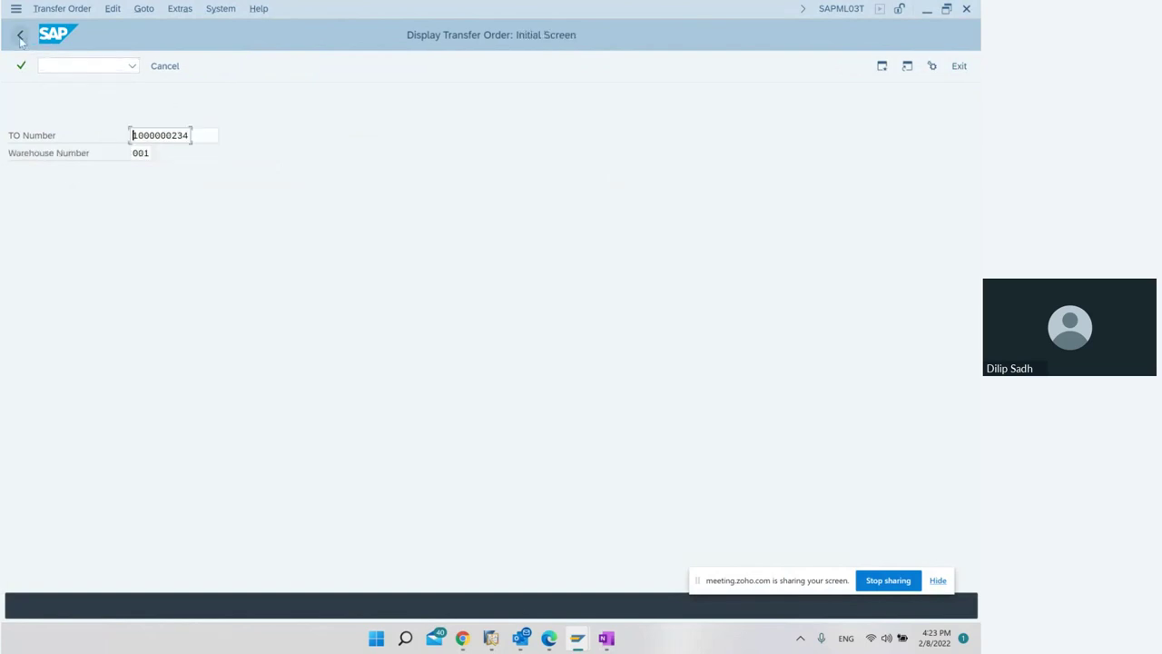
pyautogui.click(20, 36)
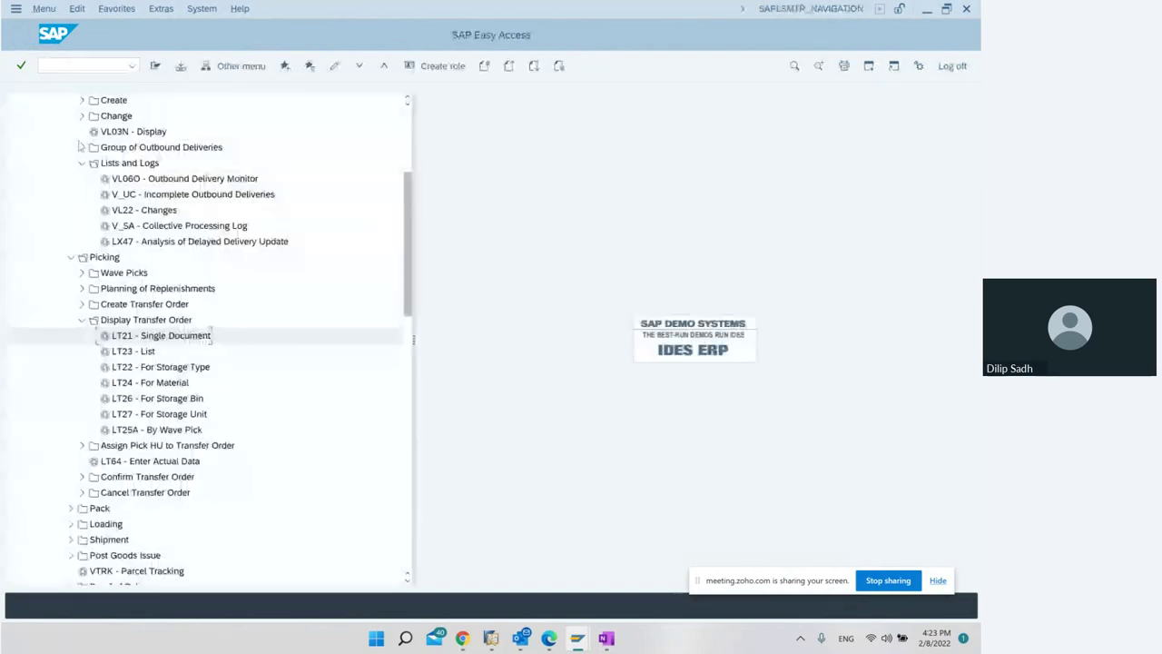
# Check the Confirm TO entry in the OneNote notes, and open SAP transaction VL06C for transfer order confirmation via the Outbound Delivery Monitor.
pyautogui.moveTo(585, 645)
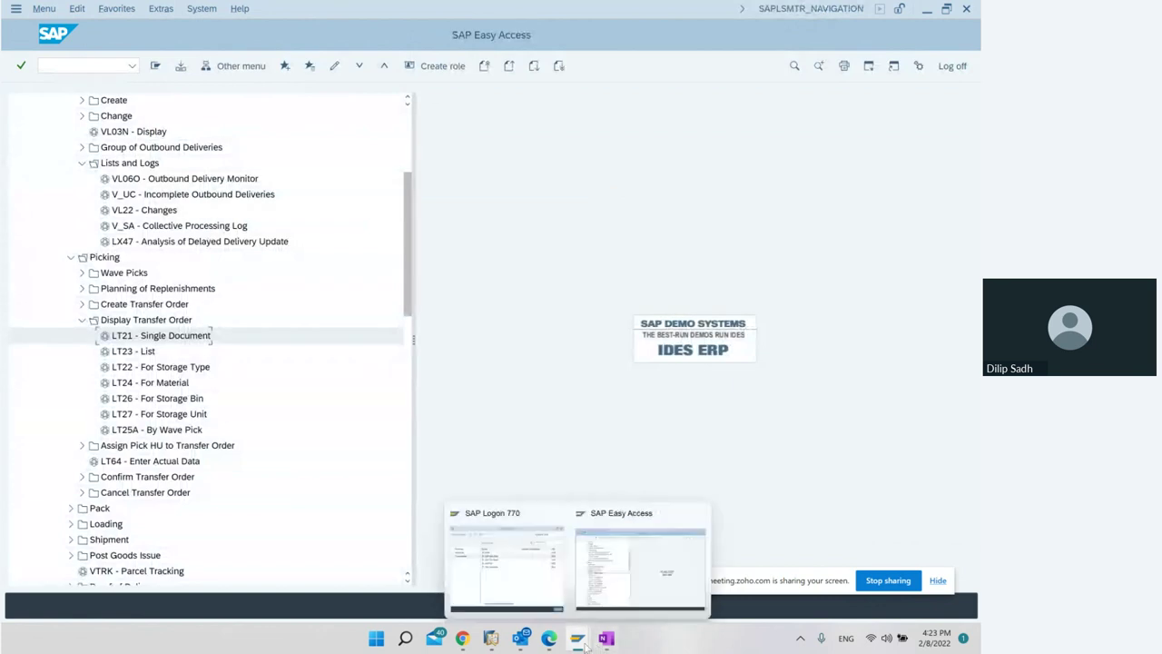
pyautogui.click(606, 639)
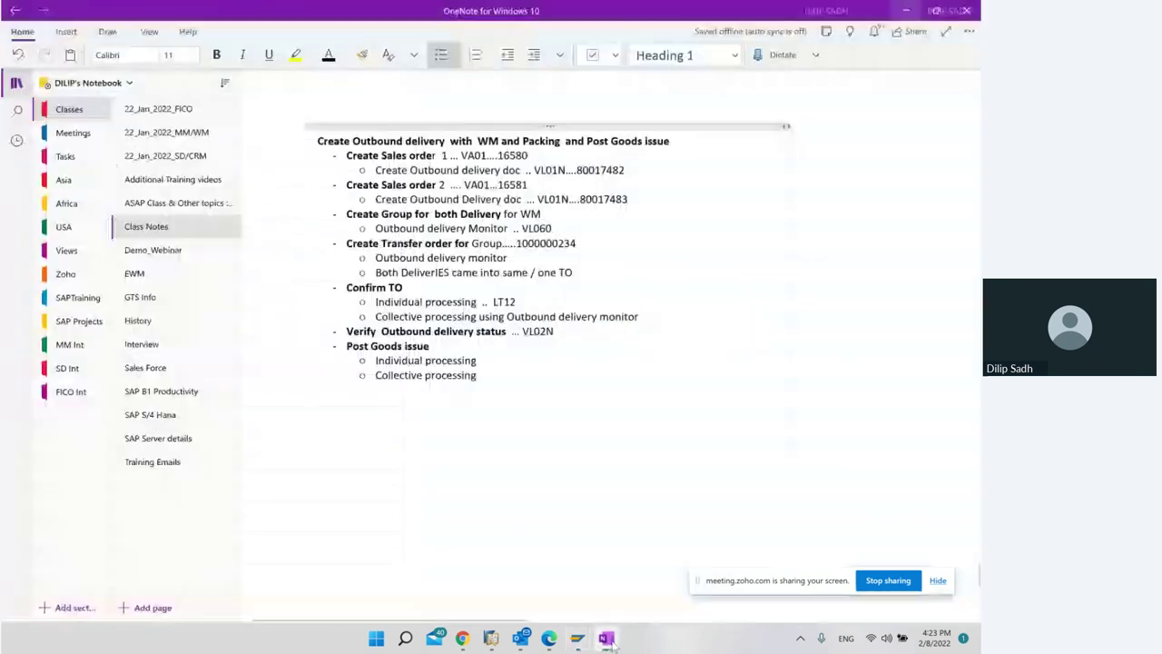
pyautogui.tripleClick(364, 288)
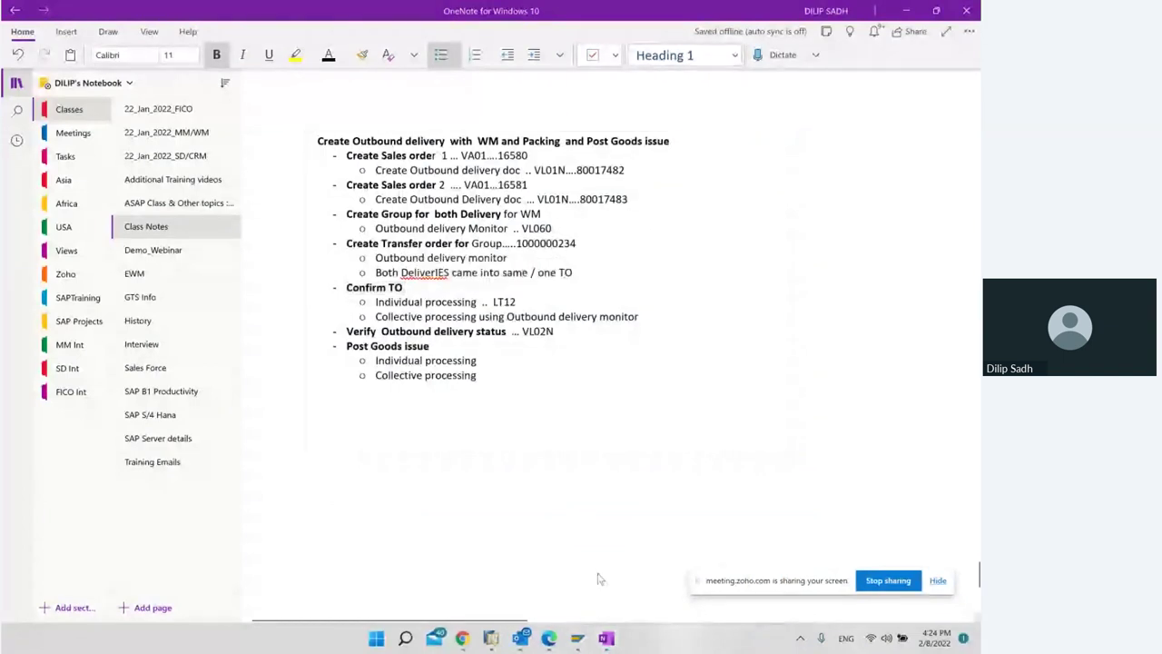
pyautogui.hotkey('alt', 'Tab')
pyautogui.click(83, 319)
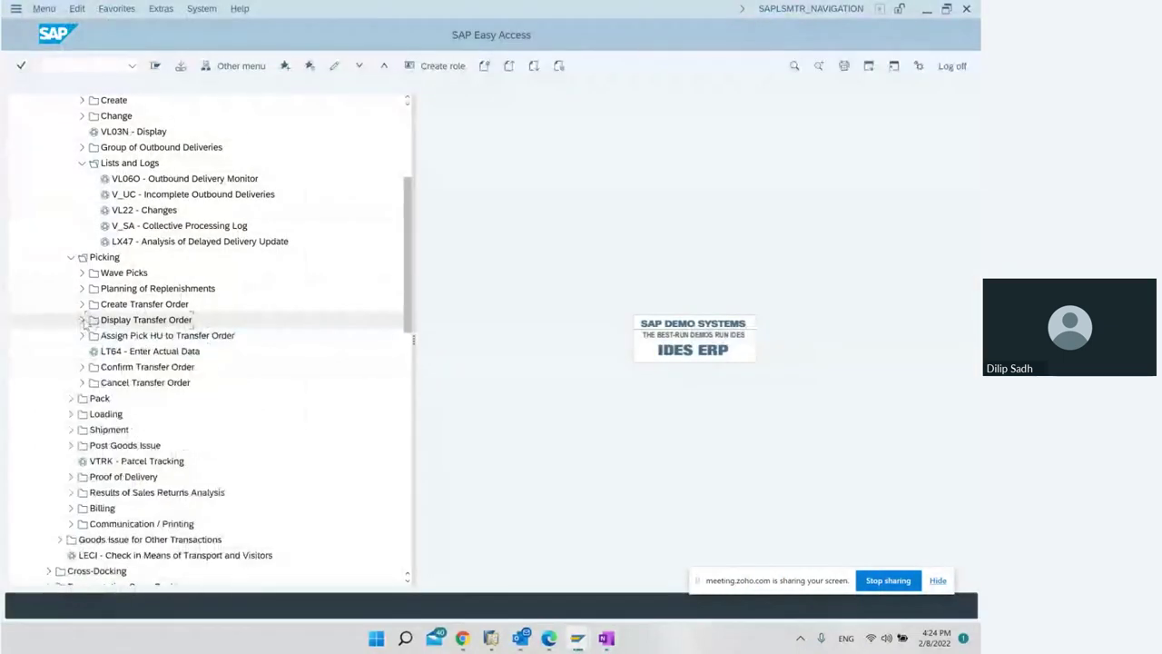
pyautogui.click(82, 367)
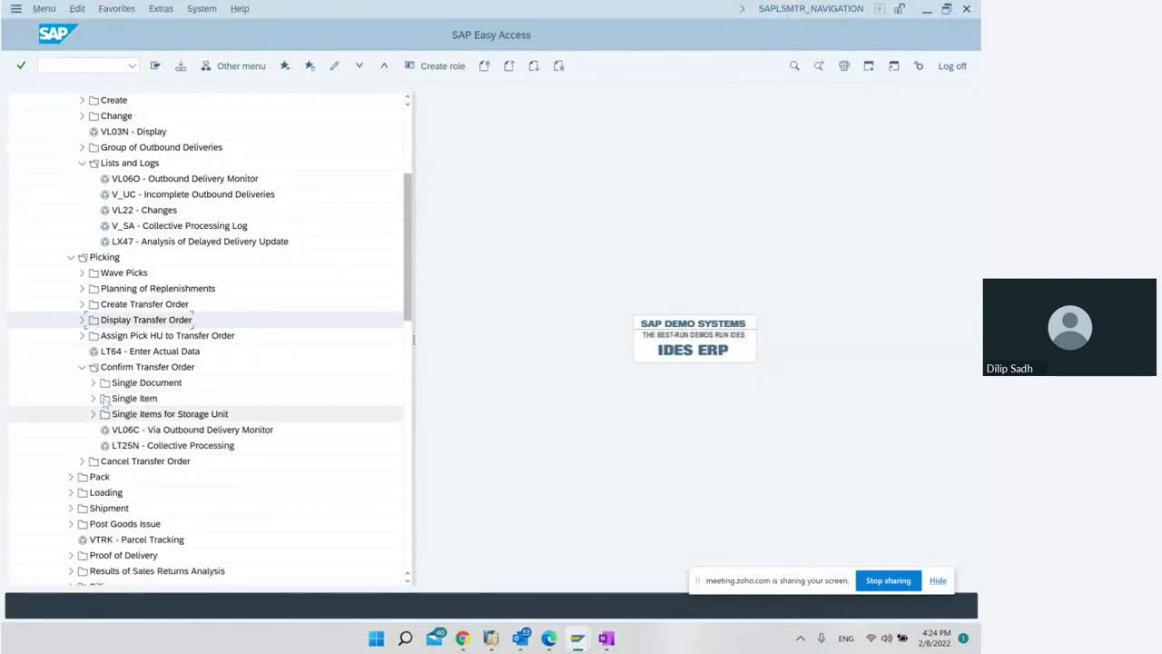
pyautogui.click(92, 382)
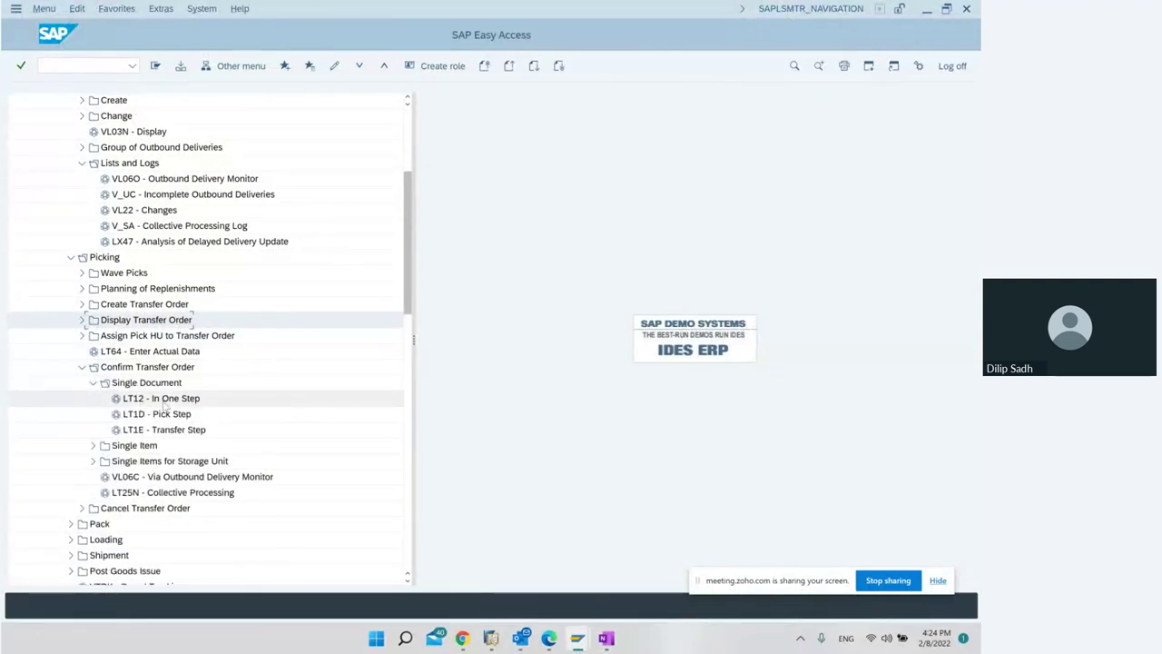
pyautogui.click(164, 406)
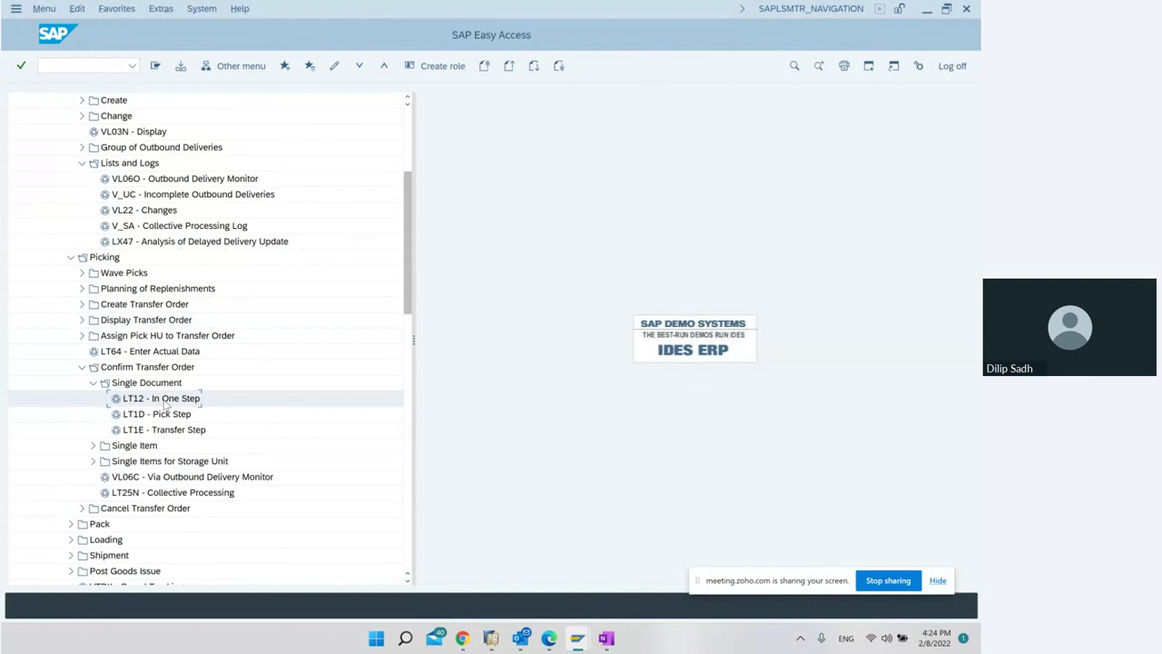
pyautogui.scroll(-1, 207, 445)
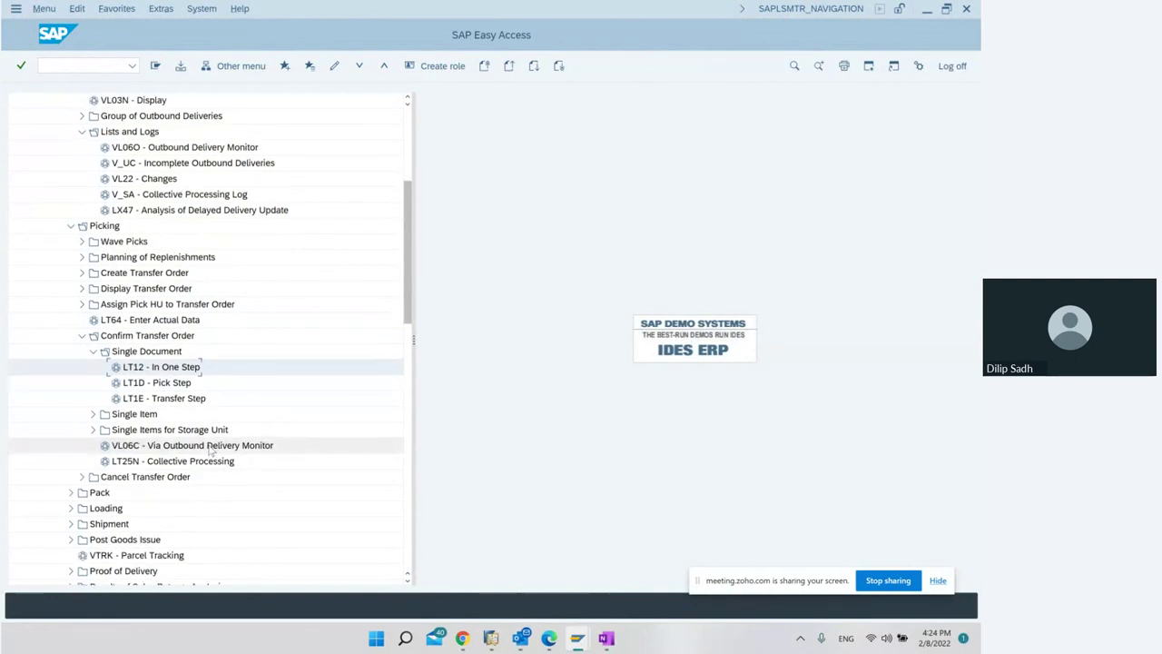
pyautogui.doubleClick(210, 449)
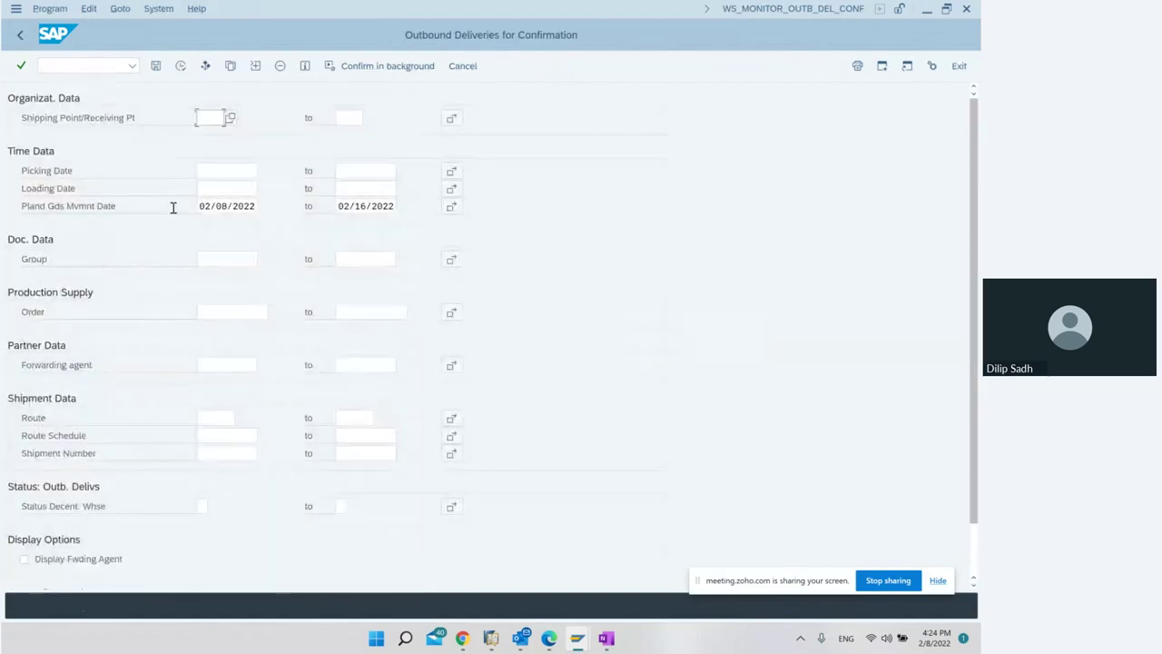
# List the outbound deliveries for confirmation at shipping point 1000, select both, and start transfer order confirmation for their group.
pyautogui.write('1000')
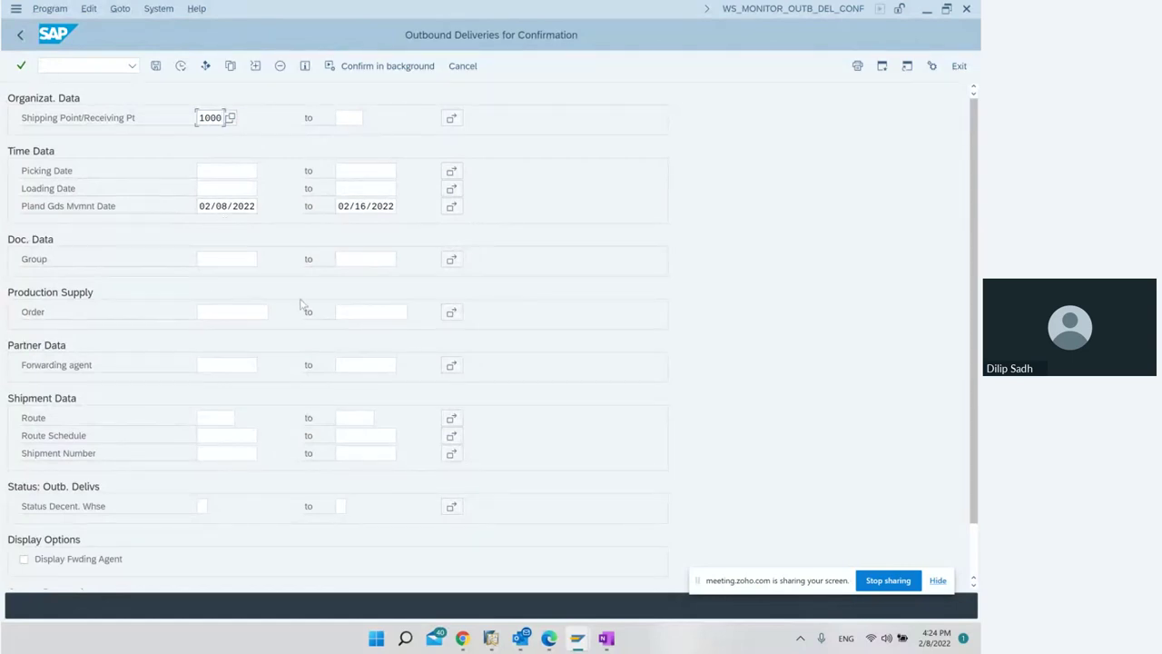
pyautogui.click(182, 67)
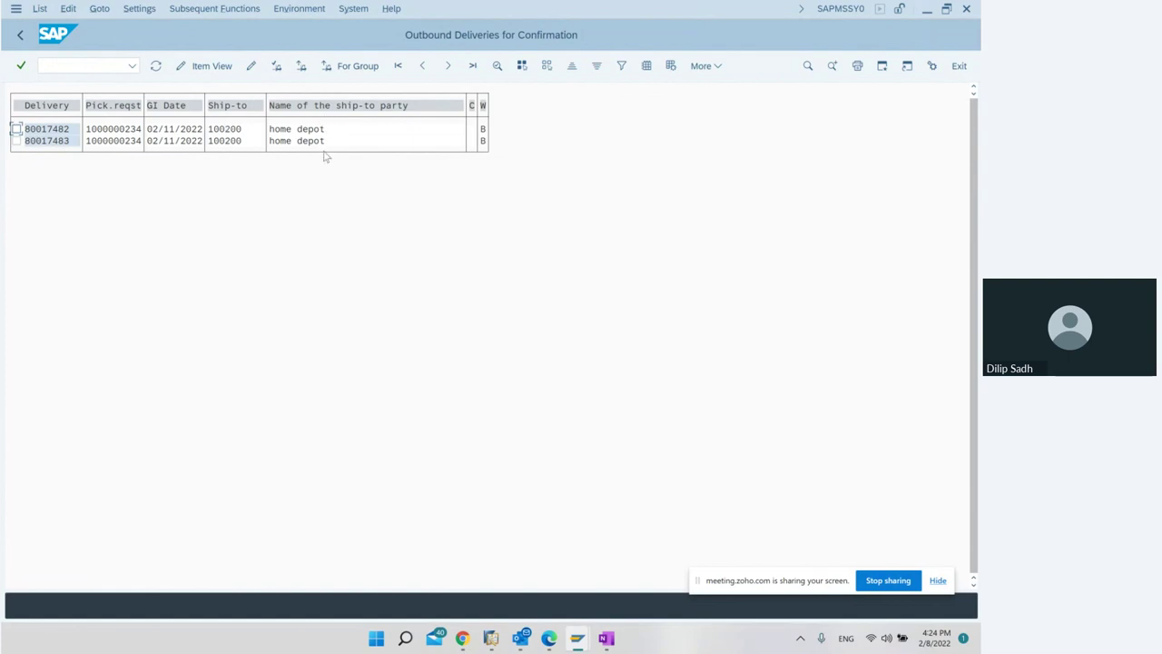
pyautogui.click(16, 129)
pyautogui.click(17, 141)
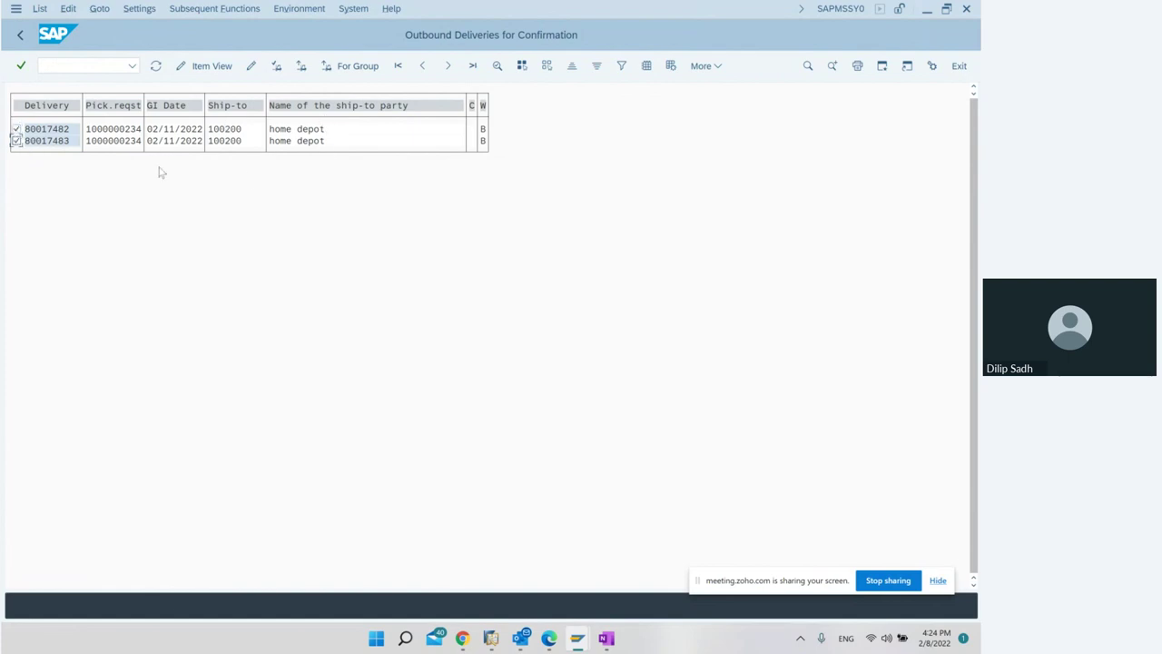
pyautogui.click(330, 70)
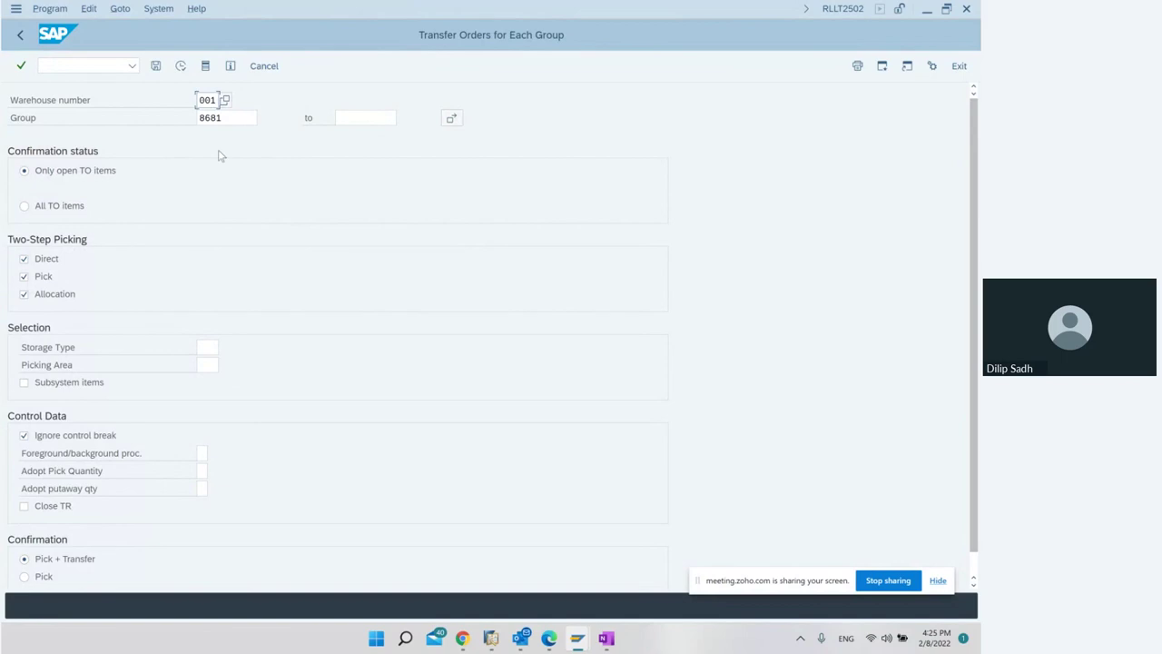
# List the group's open transfer order items, try a zero stock check while confirming the first item, and leave to SAP Easy Access.
pyautogui.click(182, 71)
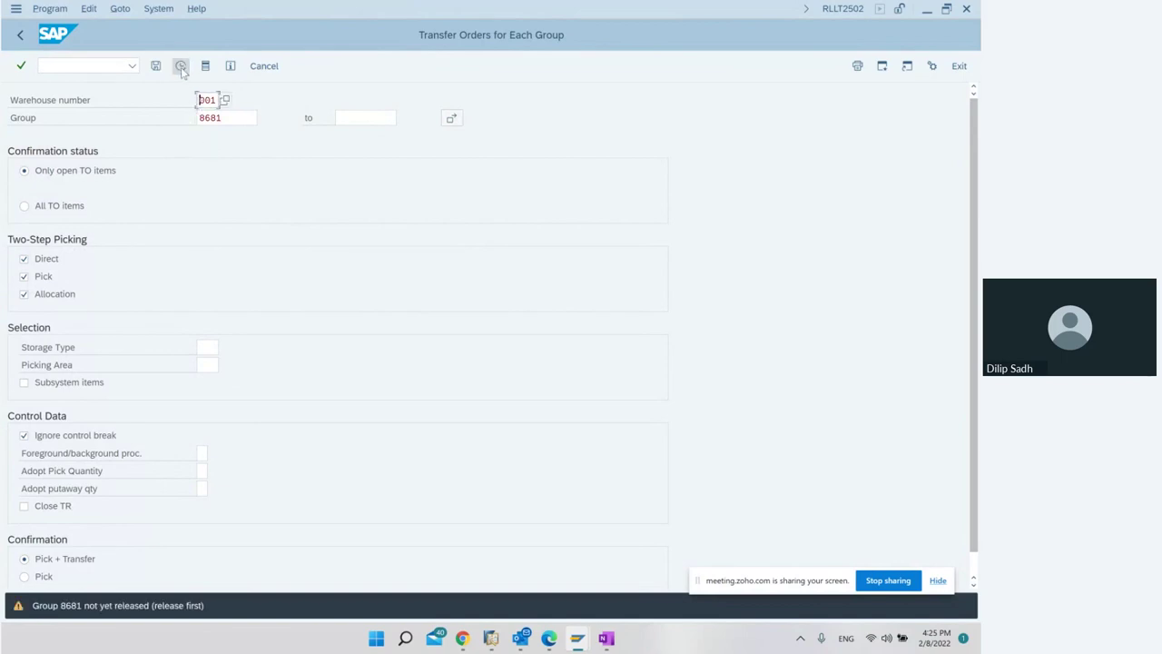
pyautogui.click(181, 71)
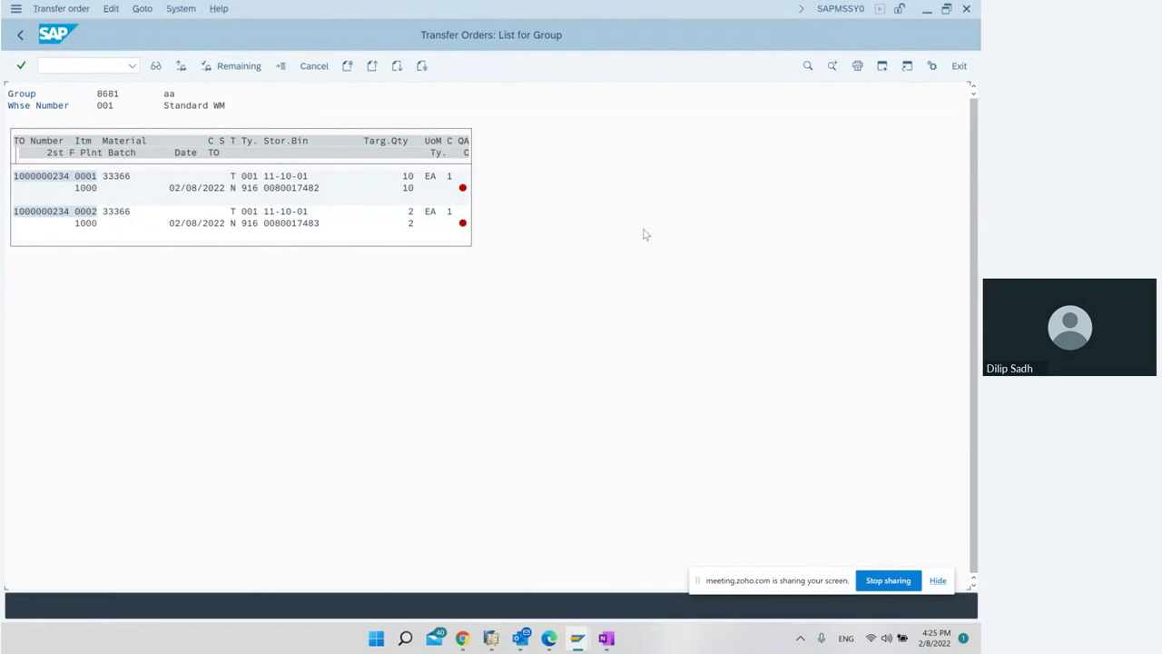
pyautogui.click(181, 67)
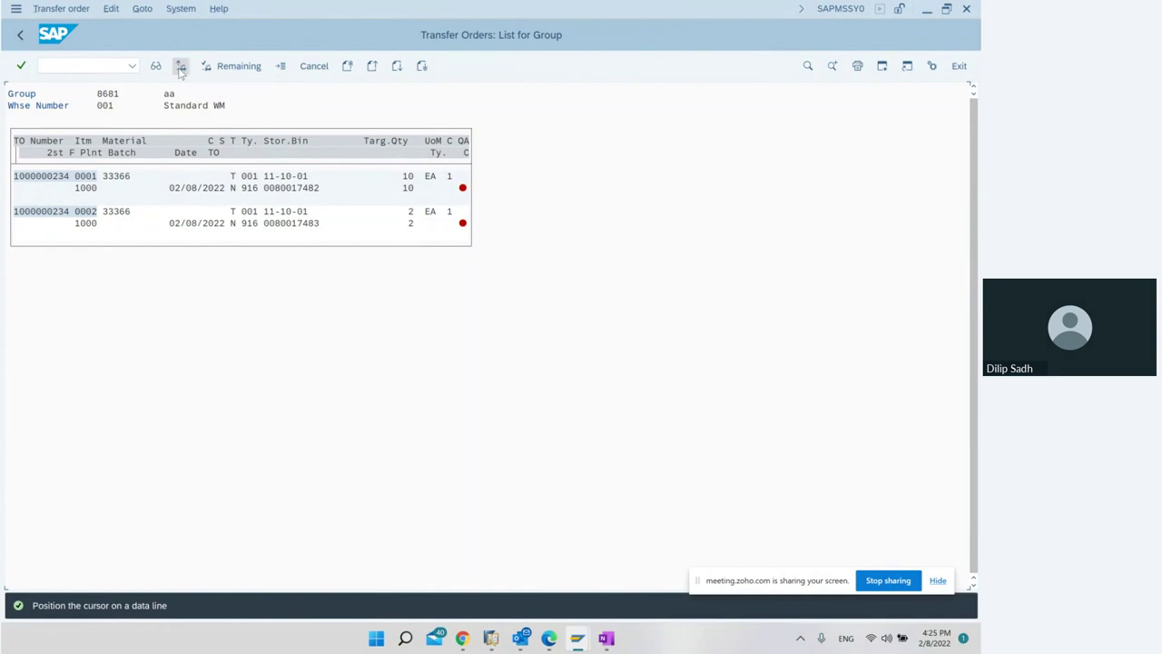
pyautogui.click(49, 177)
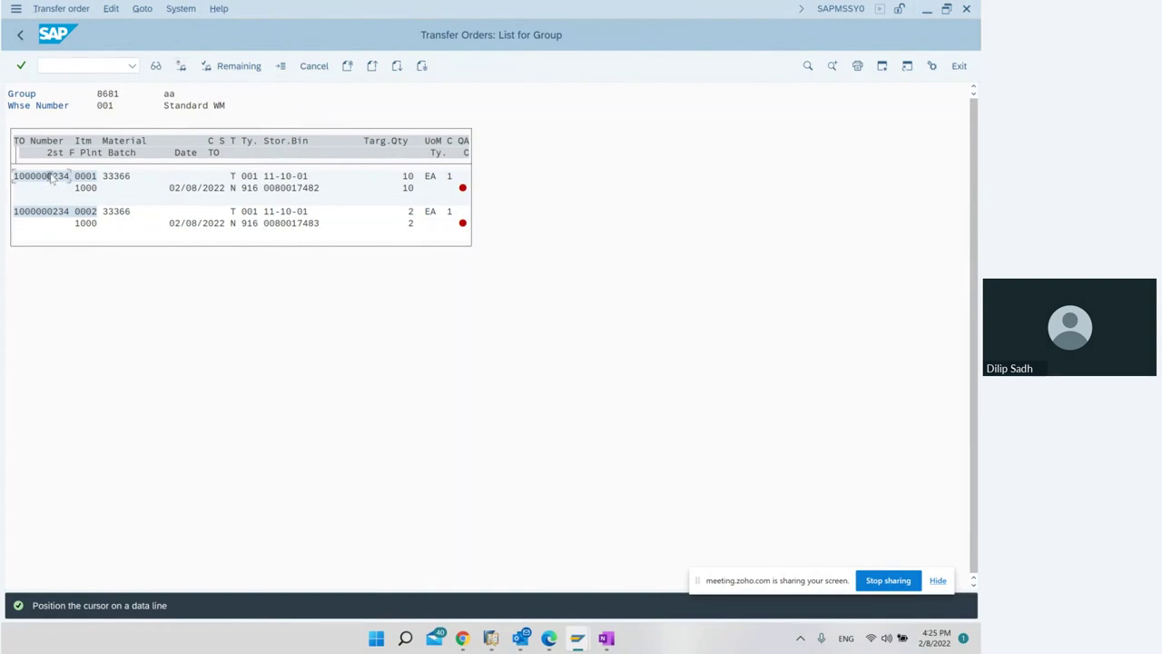
pyautogui.click(181, 69)
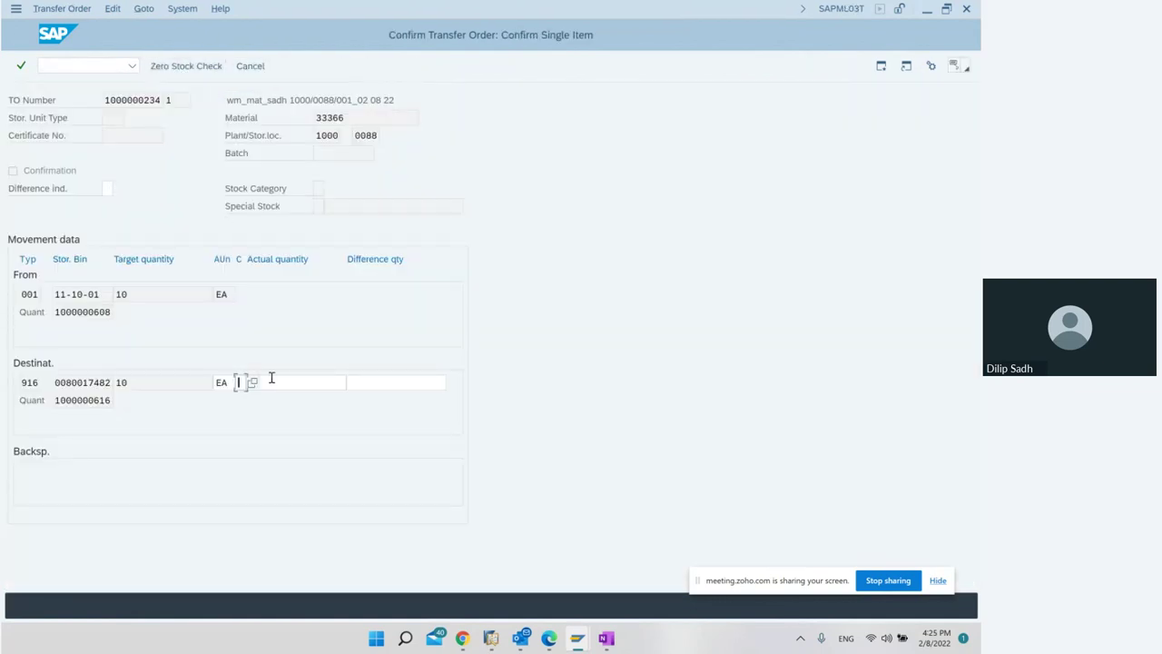
pyautogui.click(186, 66)
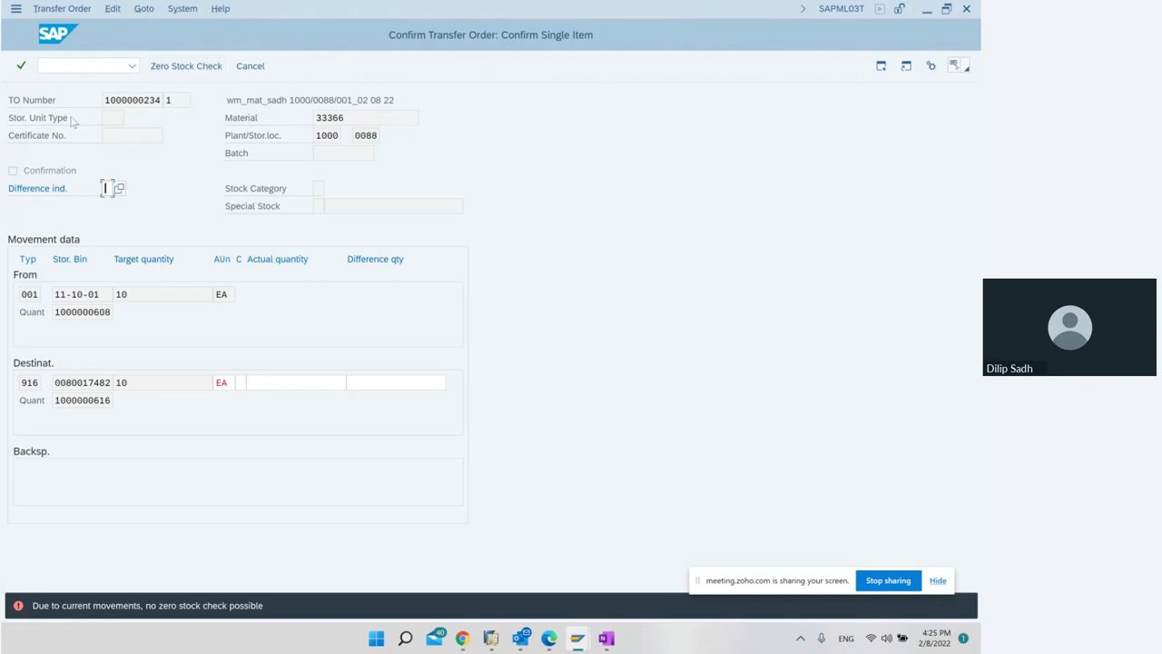
pyautogui.click(58, 64)
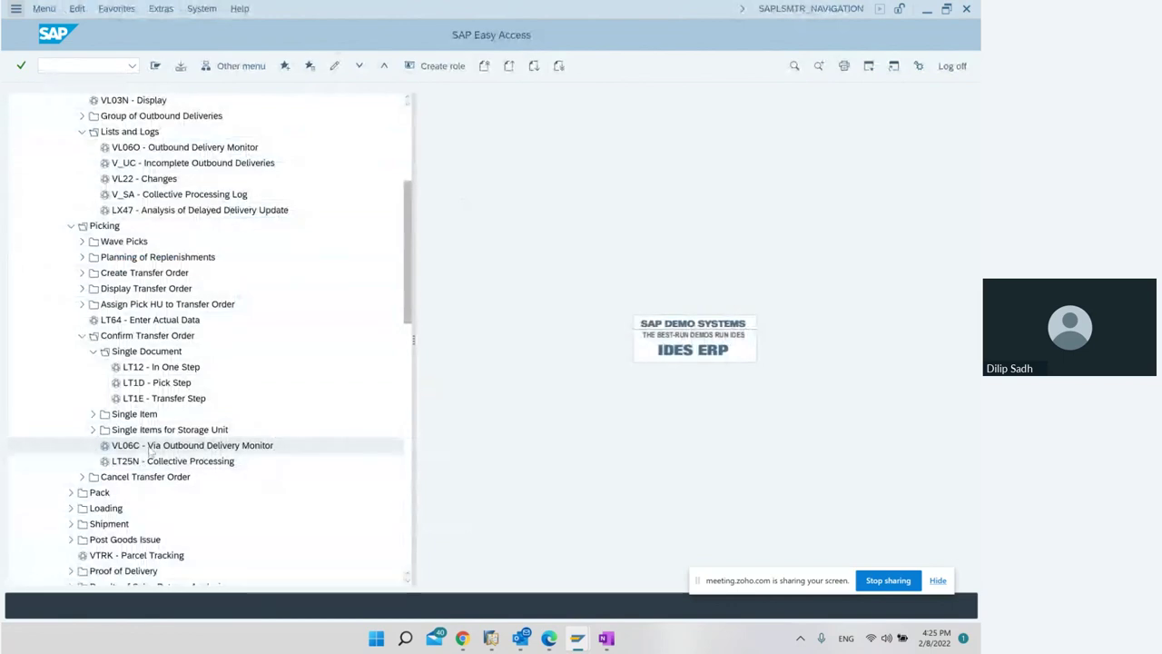
# List the deliveries for confirmation at shipping point 1000, select both, confirm their transfer order items in foreground, save, and return to SAP Easy Access.
pyautogui.write('1000')
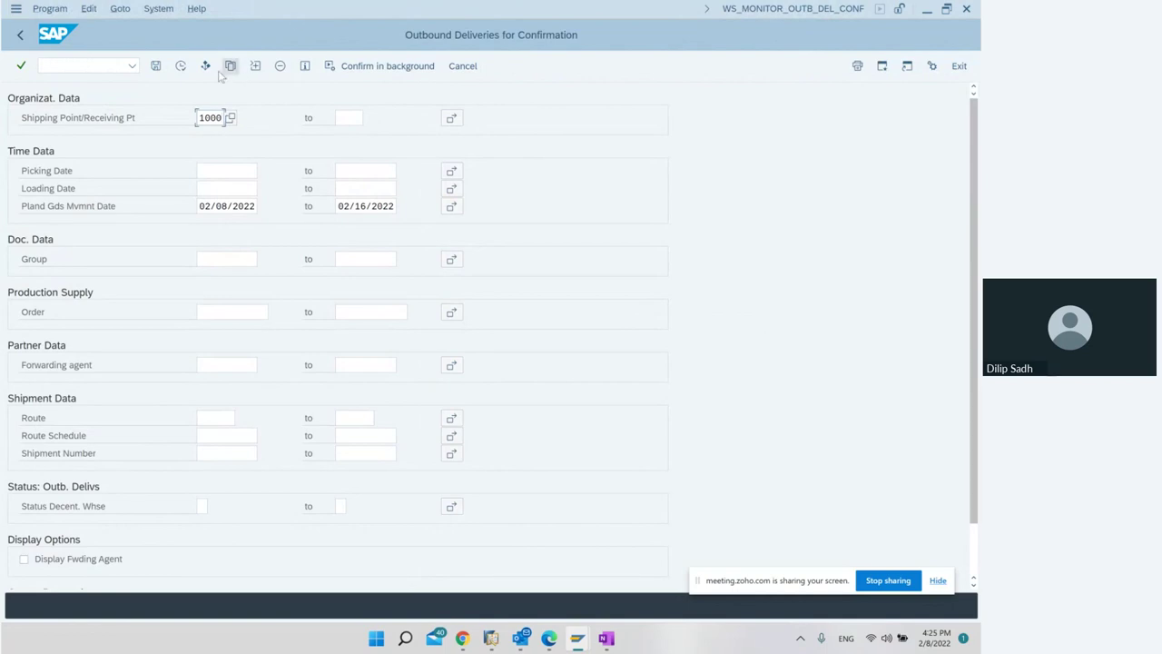
pyautogui.click(181, 66)
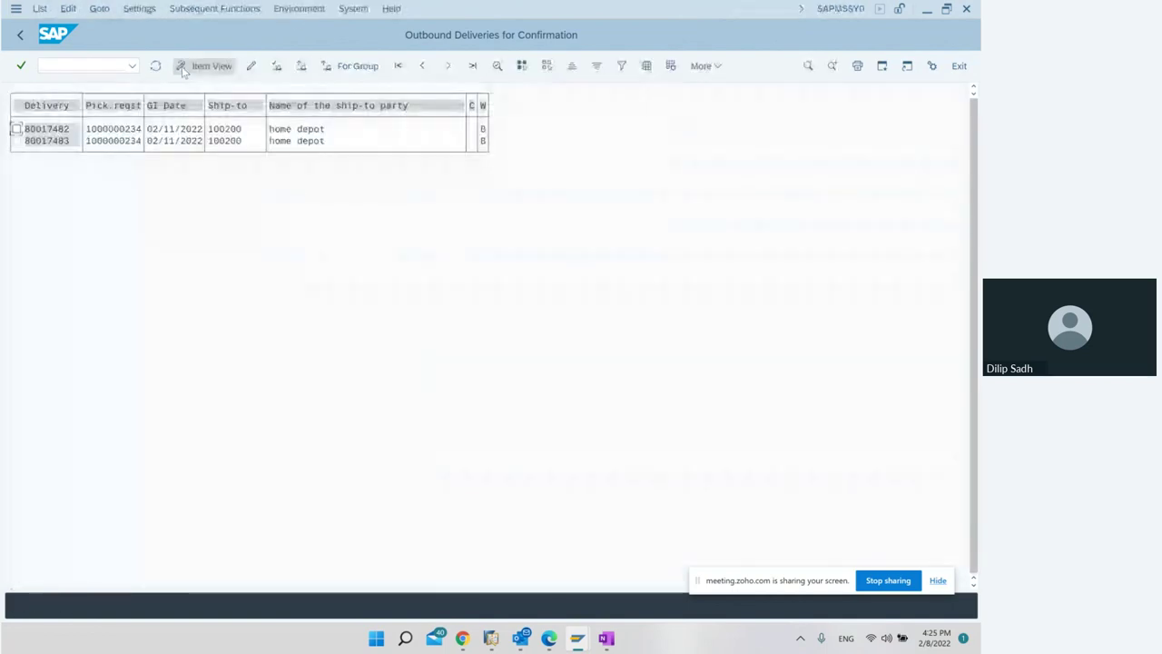
pyautogui.click(16, 140)
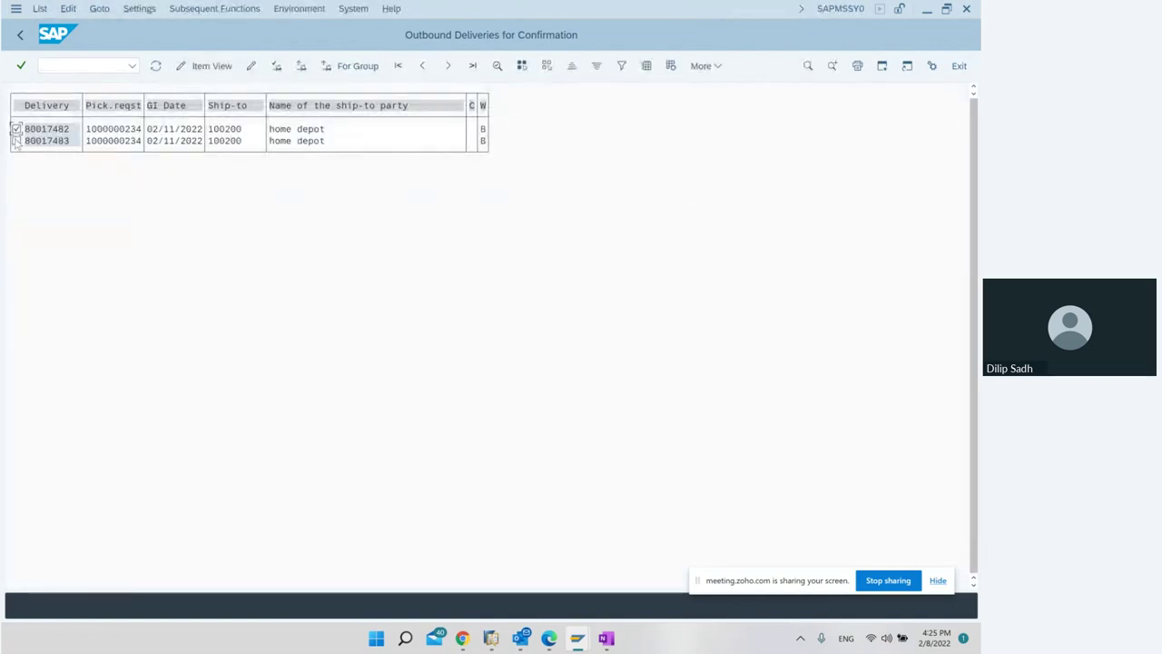
pyautogui.click(301, 67)
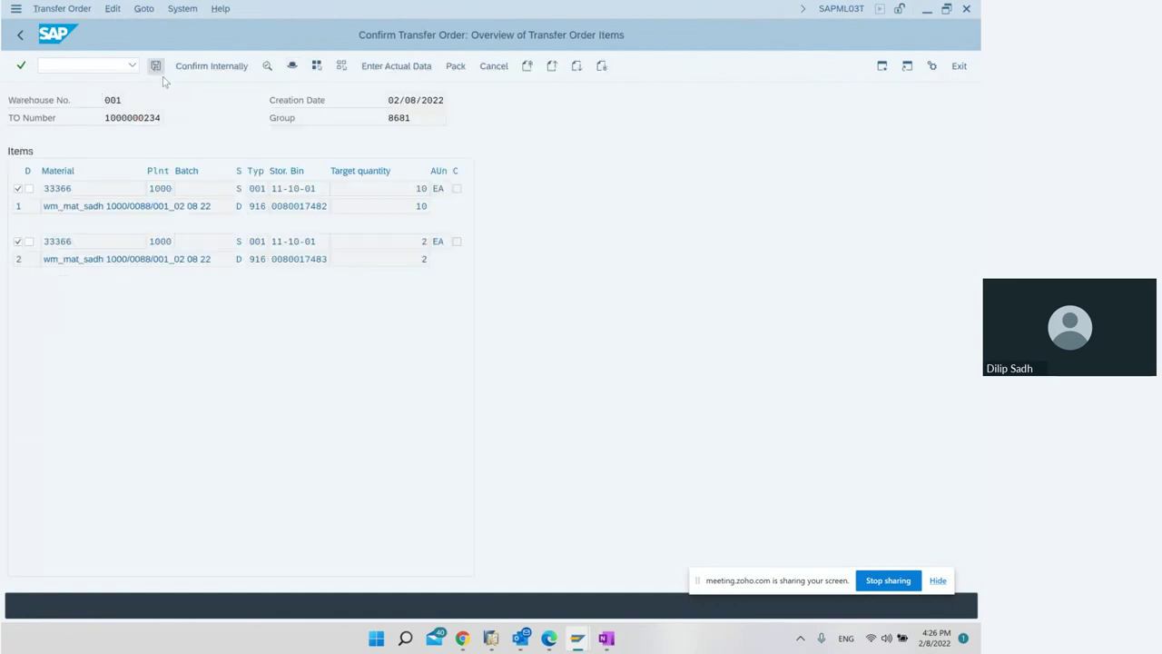
pyautogui.click(155, 67)
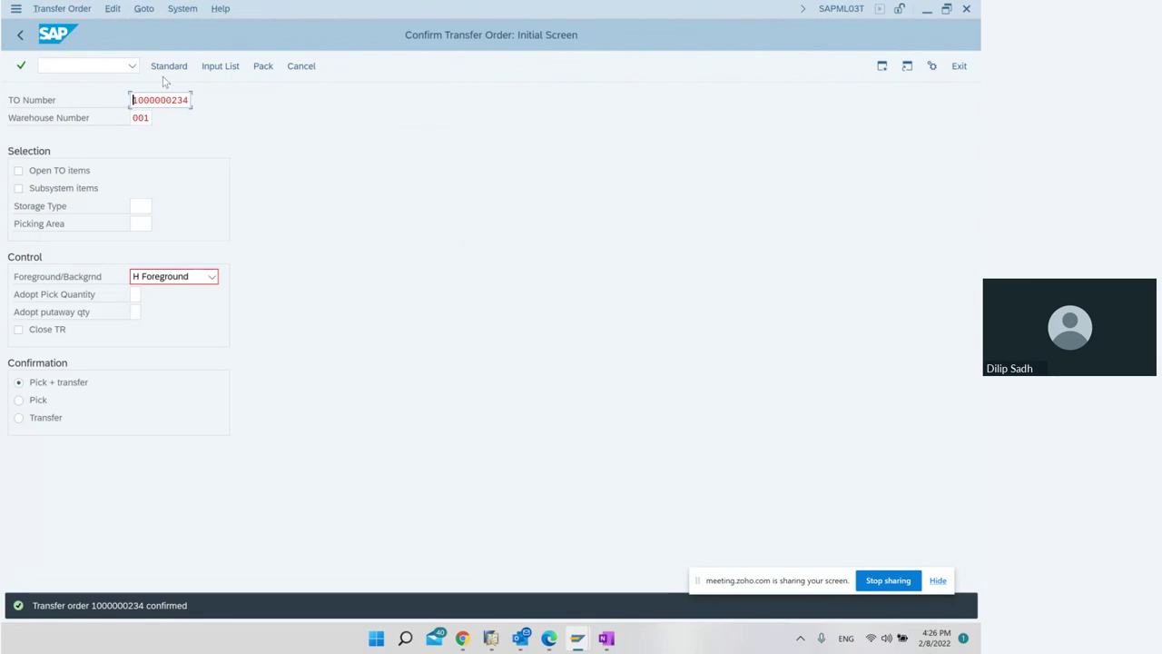
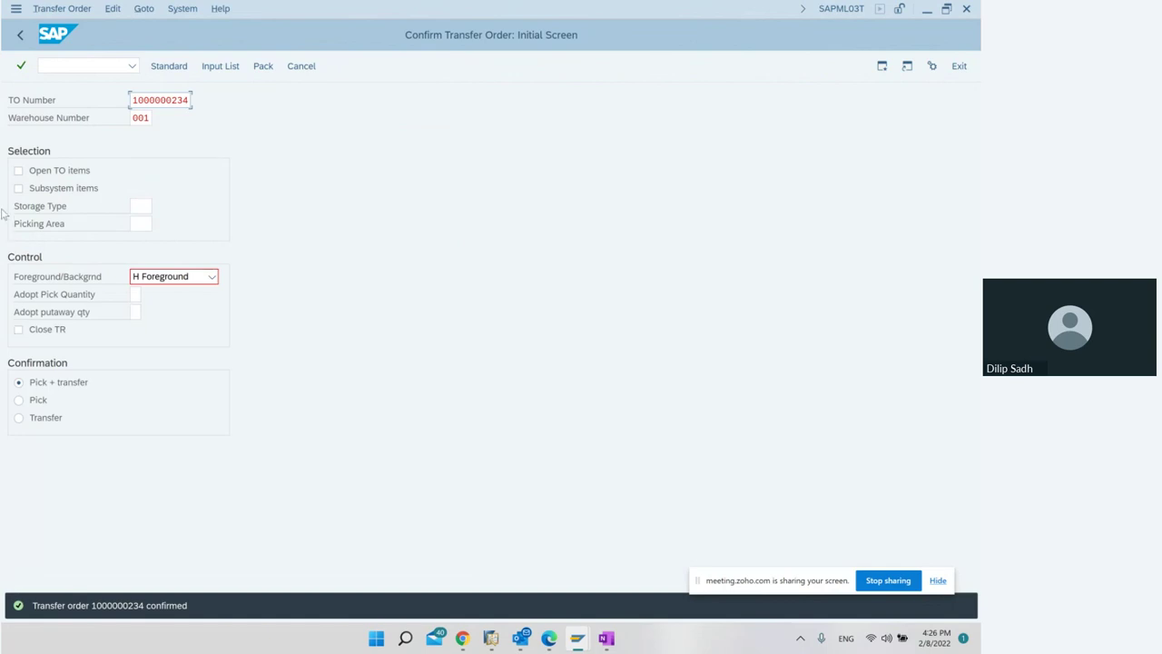
pyautogui.click(20, 34)
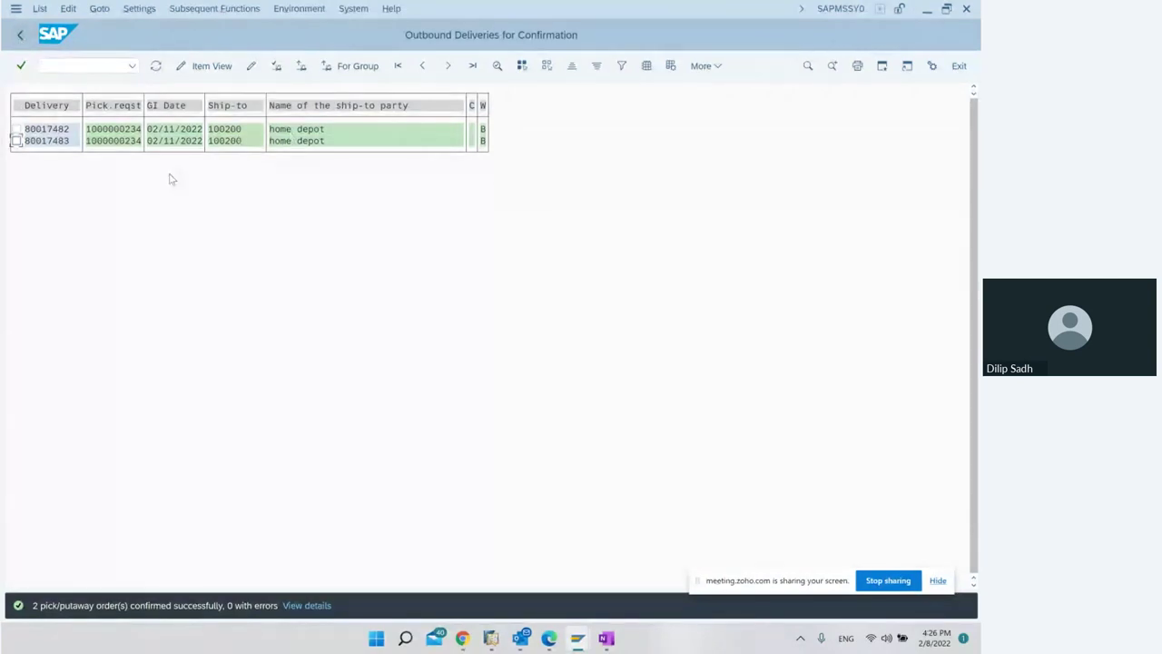
pyautogui.click(20, 34)
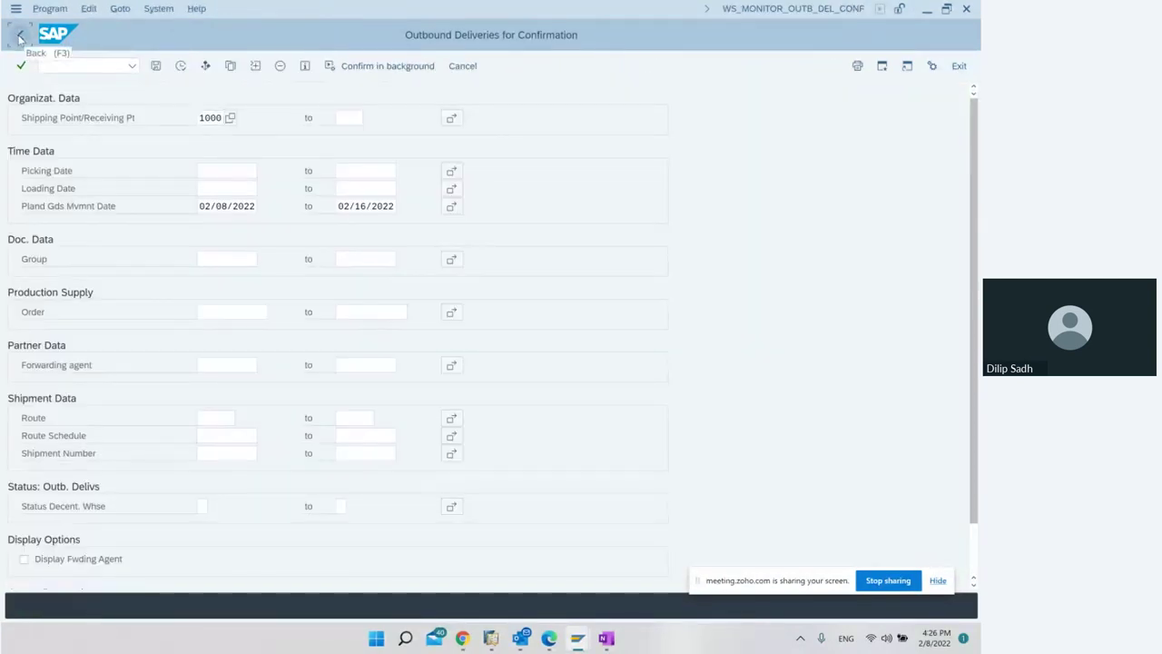
pyautogui.click(20, 35)
# Start transaction VL02N and open the proposed outbound delivery for change.
pyautogui.scroll(2, 52, 179)
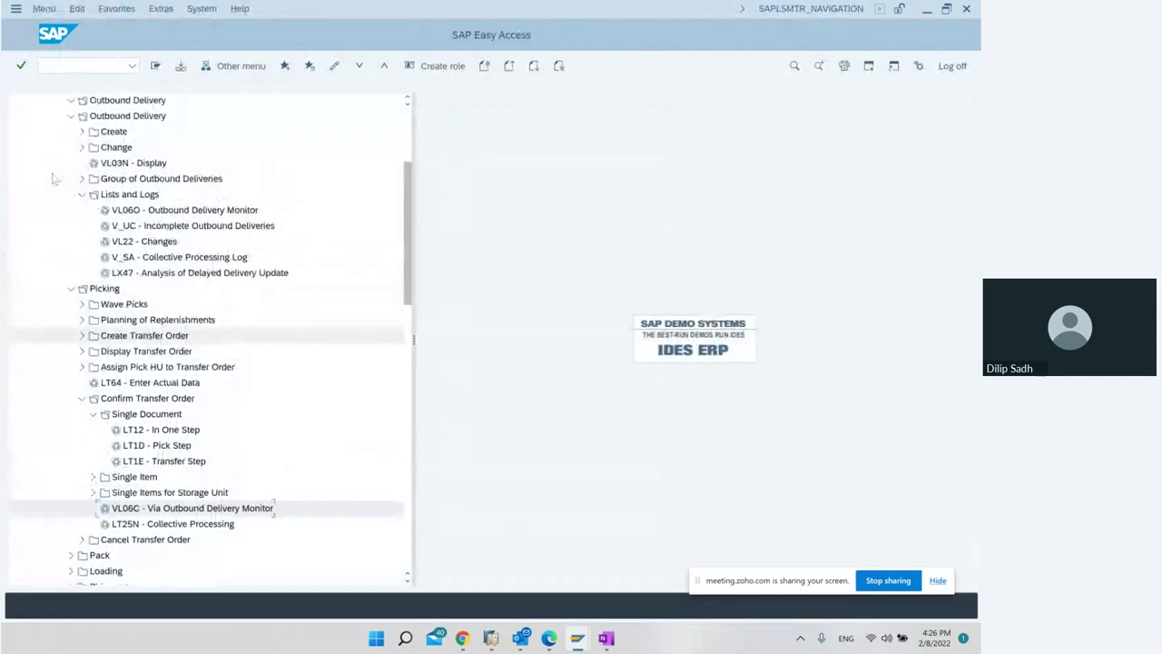
pyautogui.scroll(1, 53, 179)
pyautogui.click(90, 66)
pyautogui.write('VL02N')
pyautogui.press('Return')
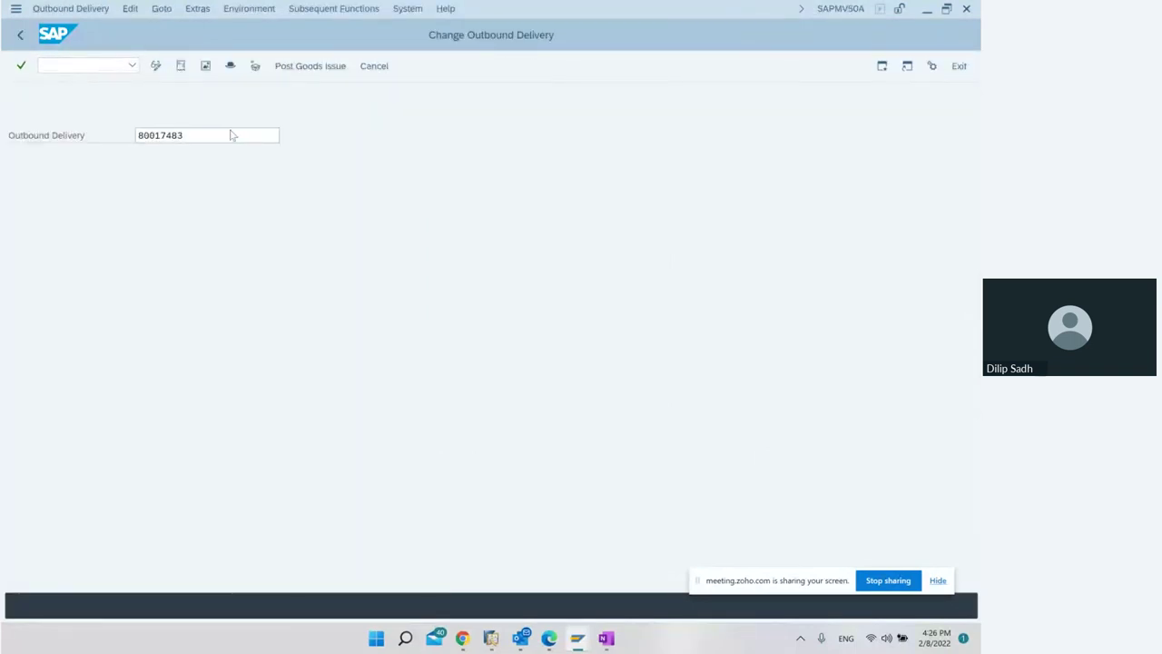
pyautogui.press('Return')
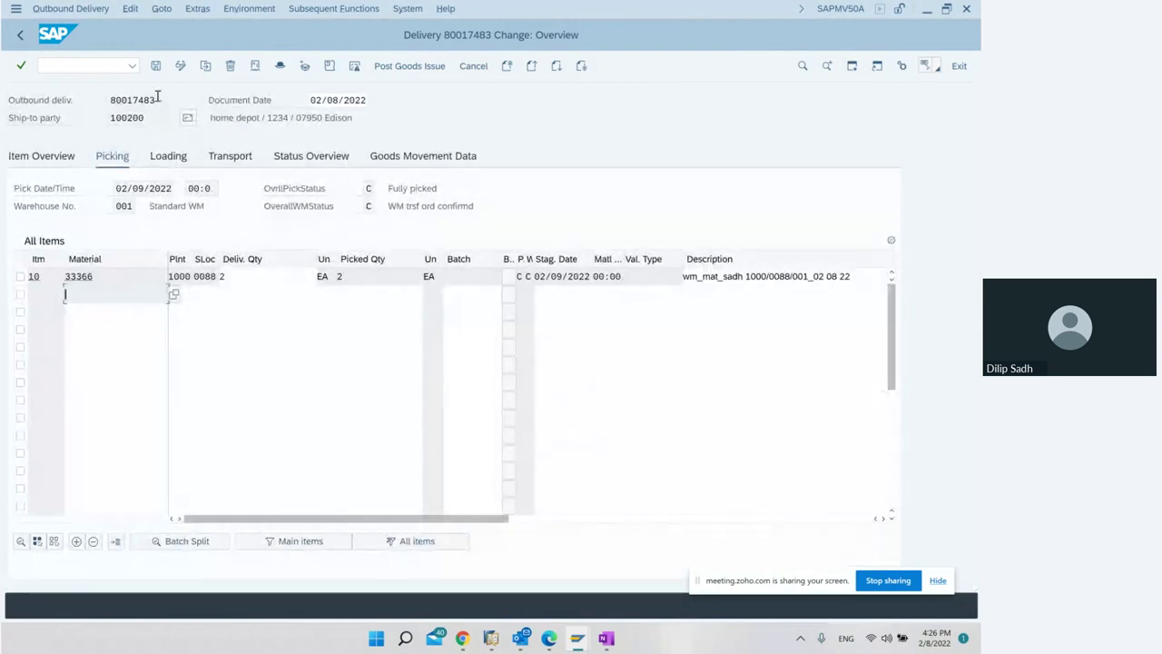
# Check the delivery's number, material and overall WM status, review the remaining process entries in the OneNote notes, and return to SAP.
pyautogui.moveTo(157, 96); pyautogui.dragTo(109, 101)
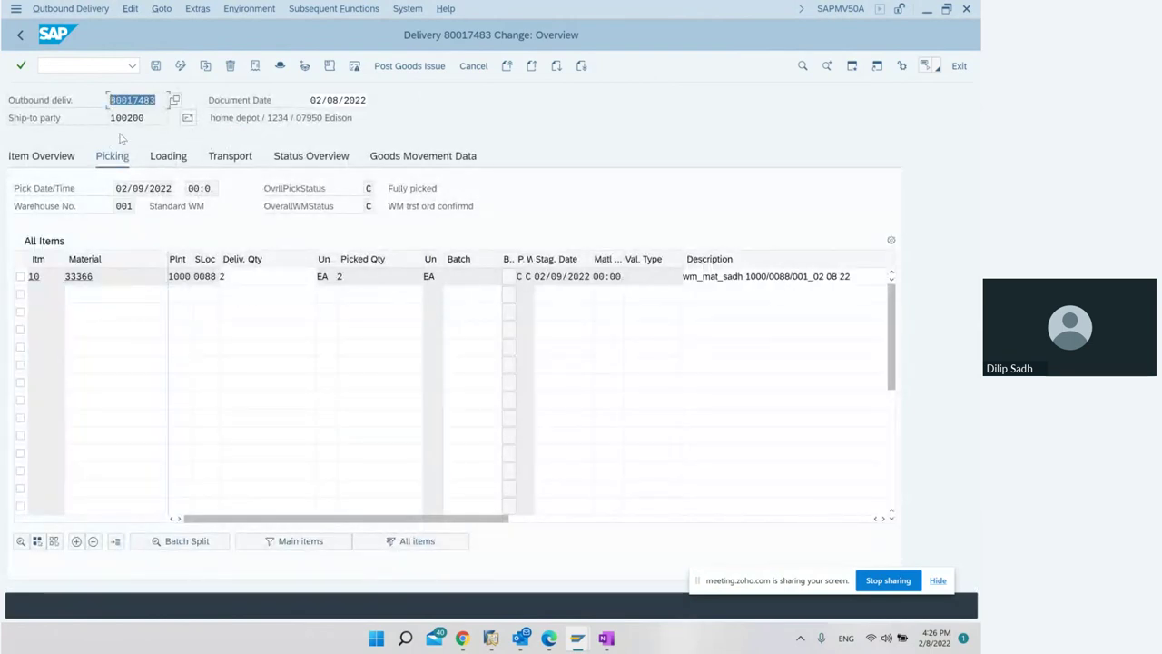
pyautogui.moveTo(101, 278); pyautogui.dragTo(63, 277)
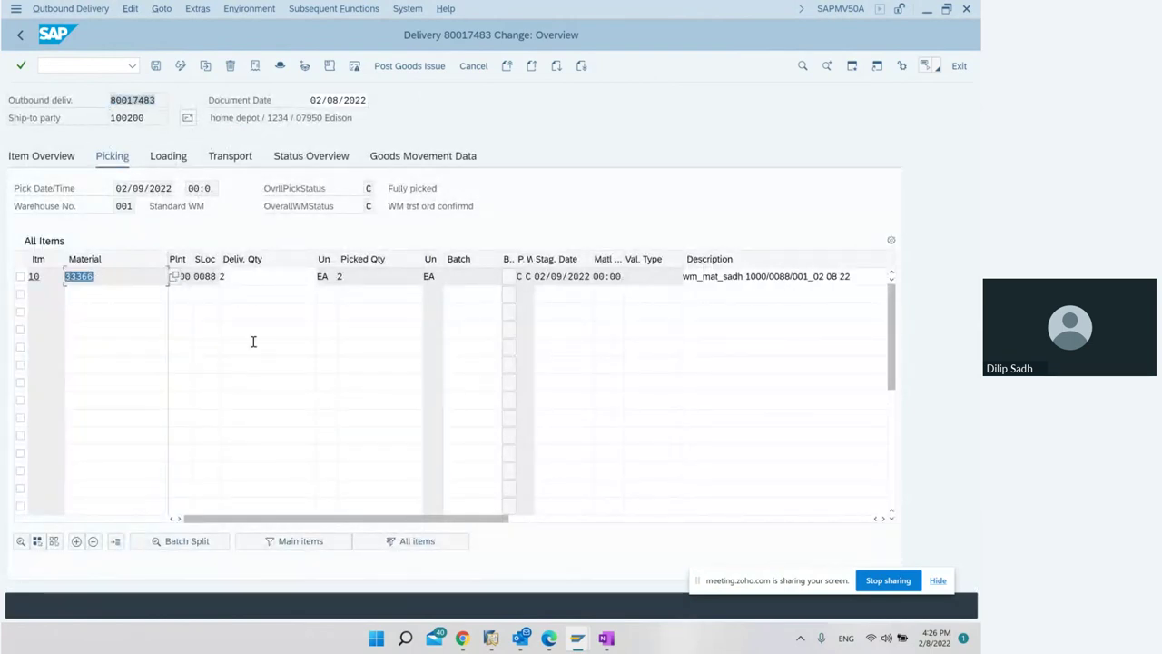
pyautogui.click(367, 206)
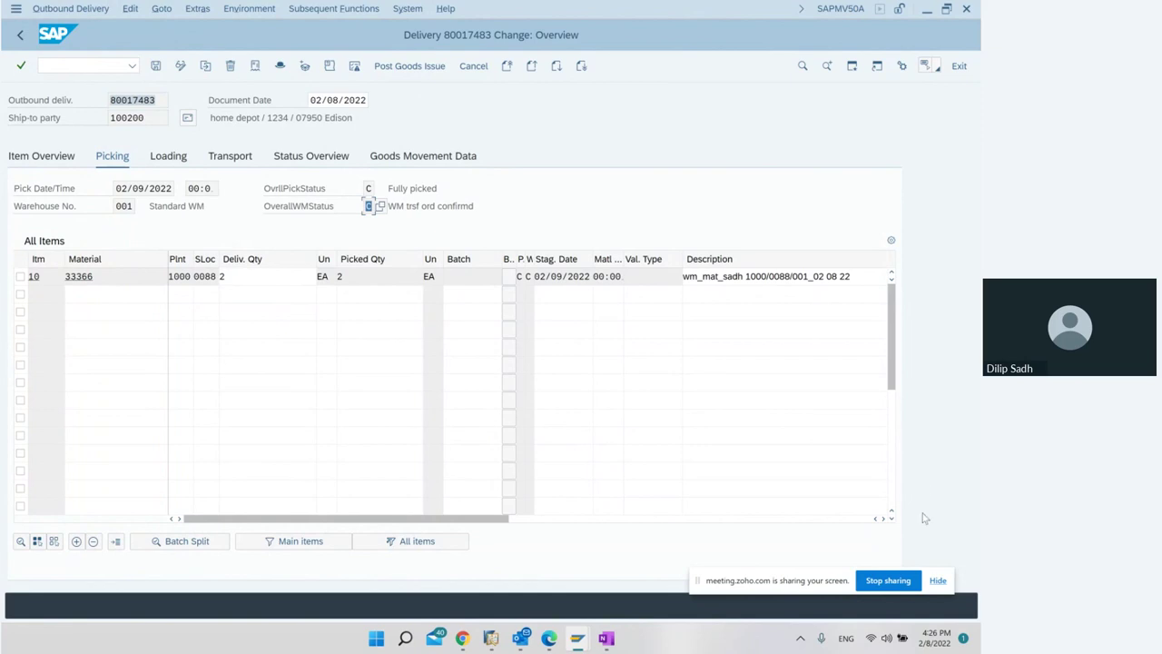
pyautogui.click(606, 639)
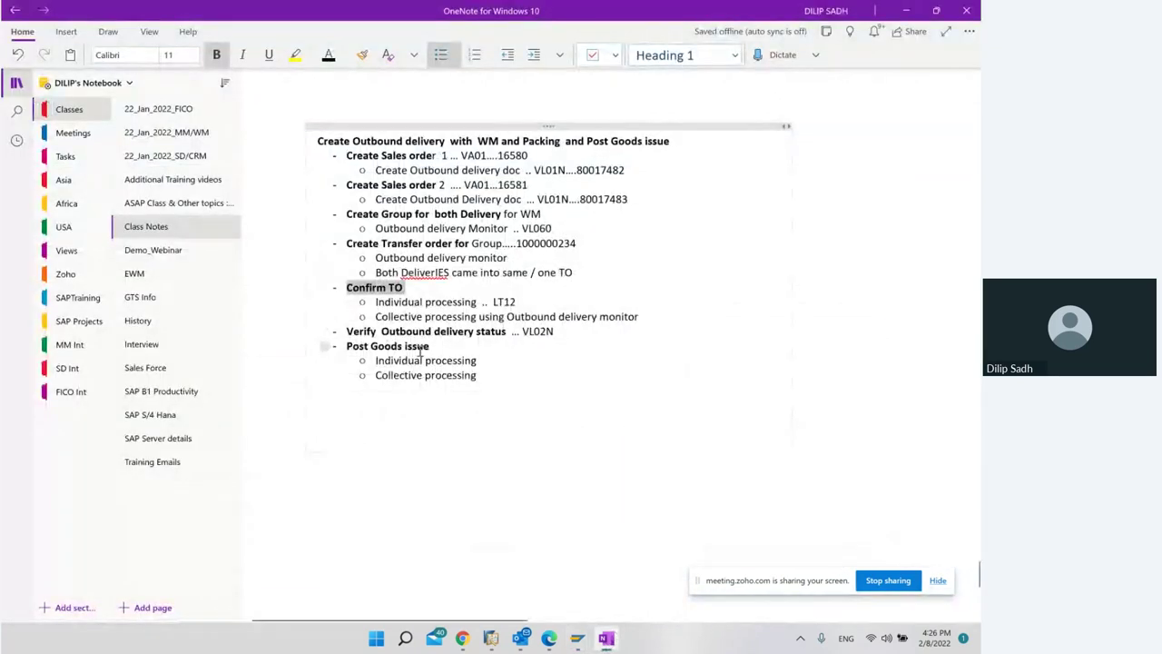
pyautogui.click(576, 640)
pyautogui.click(645, 581)
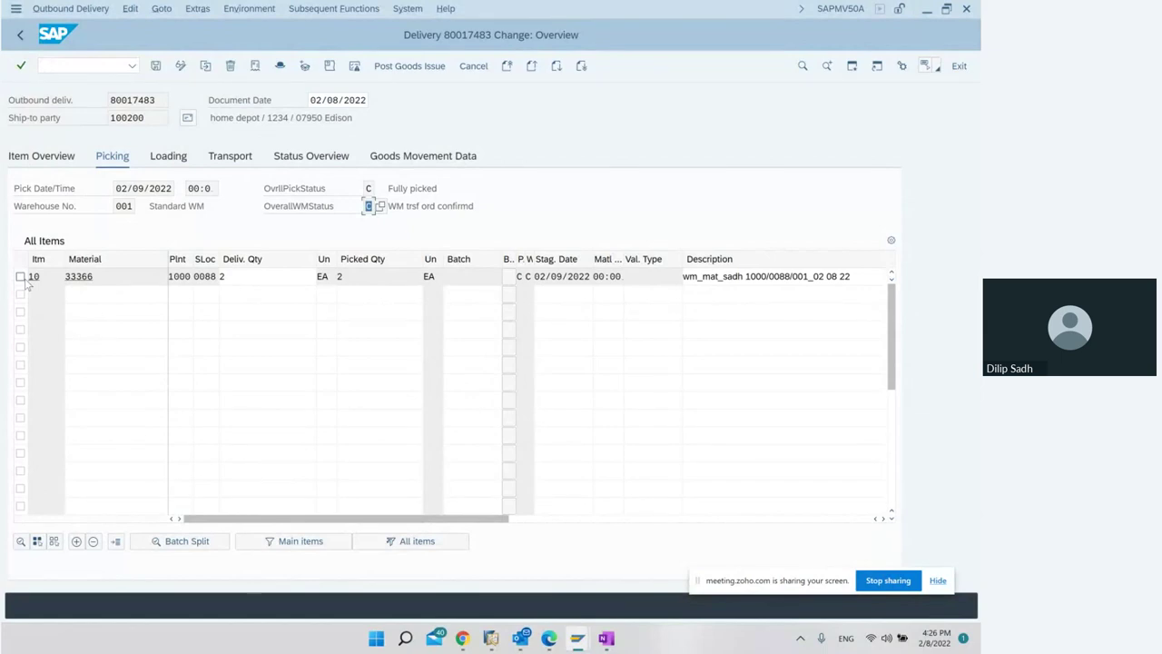
# Select item 10 with material 33366 and open handling unit packing for the outbound delivery.
pyautogui.click(20, 276)
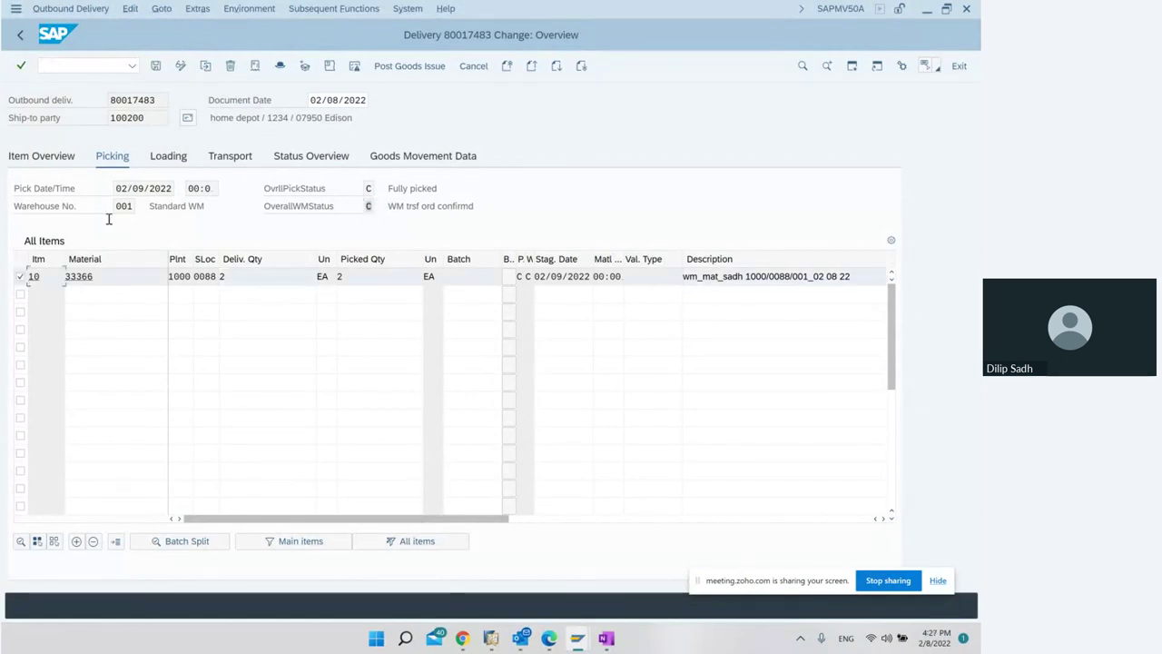
pyautogui.click(130, 9)
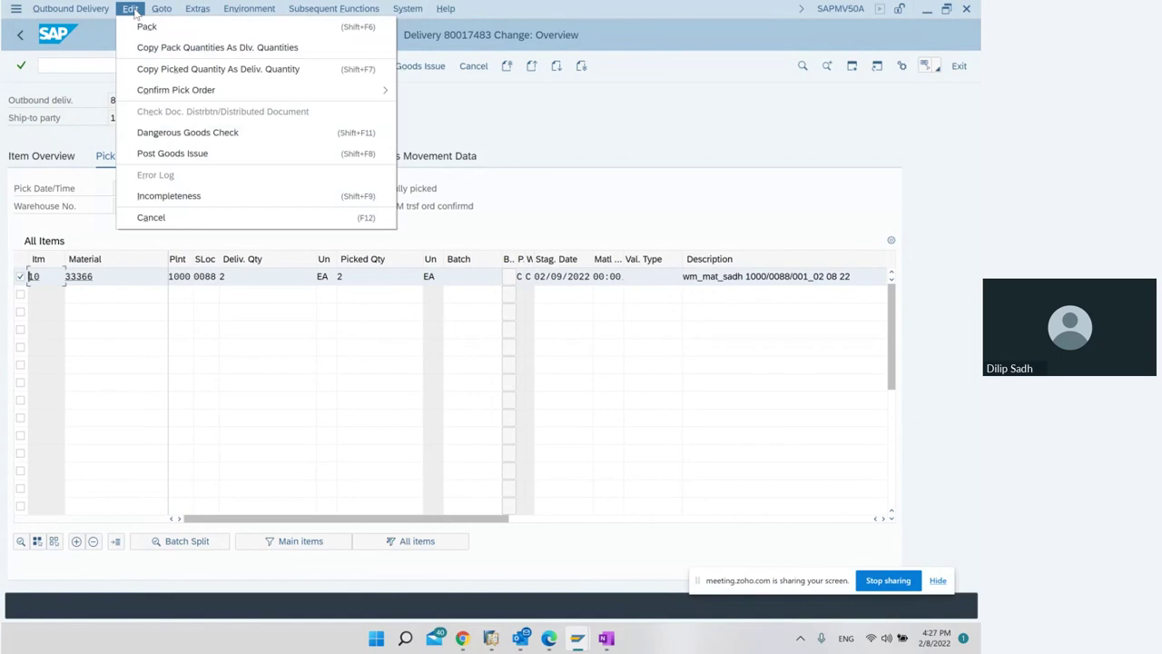
pyautogui.click(143, 29)
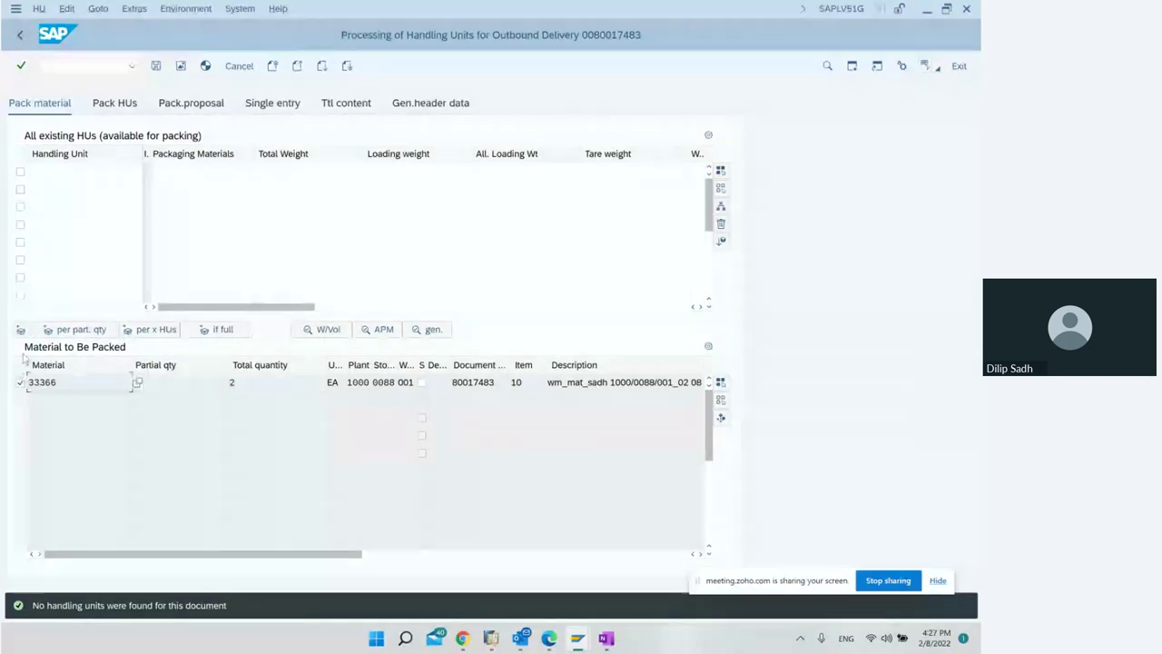
# Pack material 33366 into a new handling unit, searching the allowed packaging materials and choosing Pallet R100024.
pyautogui.click(20, 329)
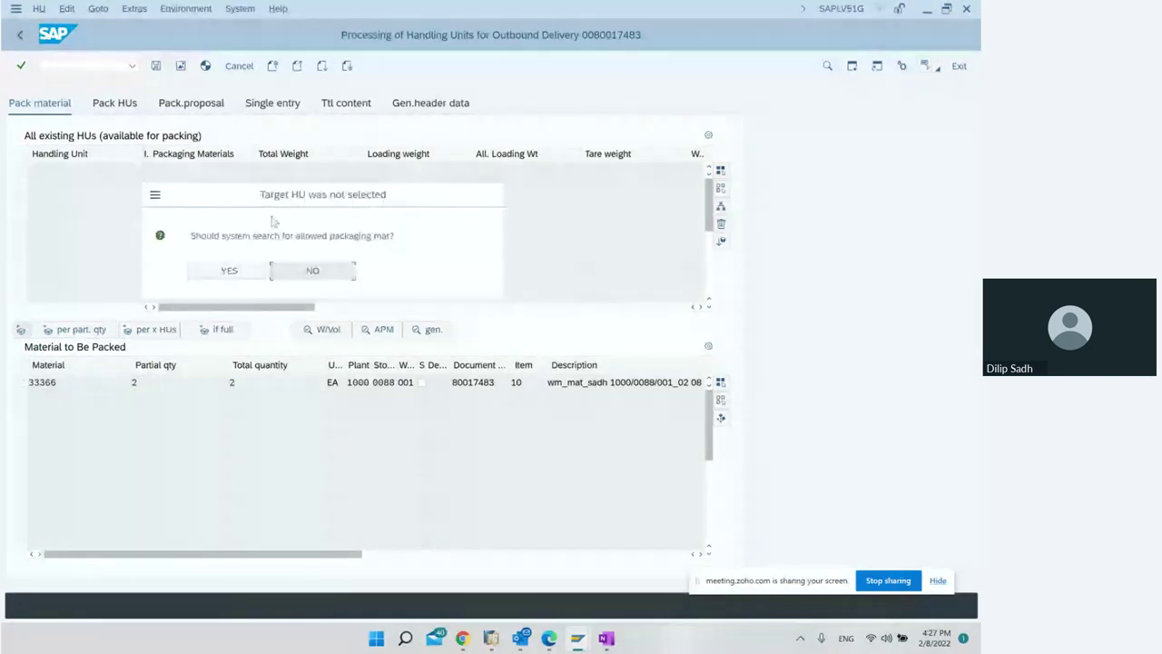
pyautogui.click(224, 271)
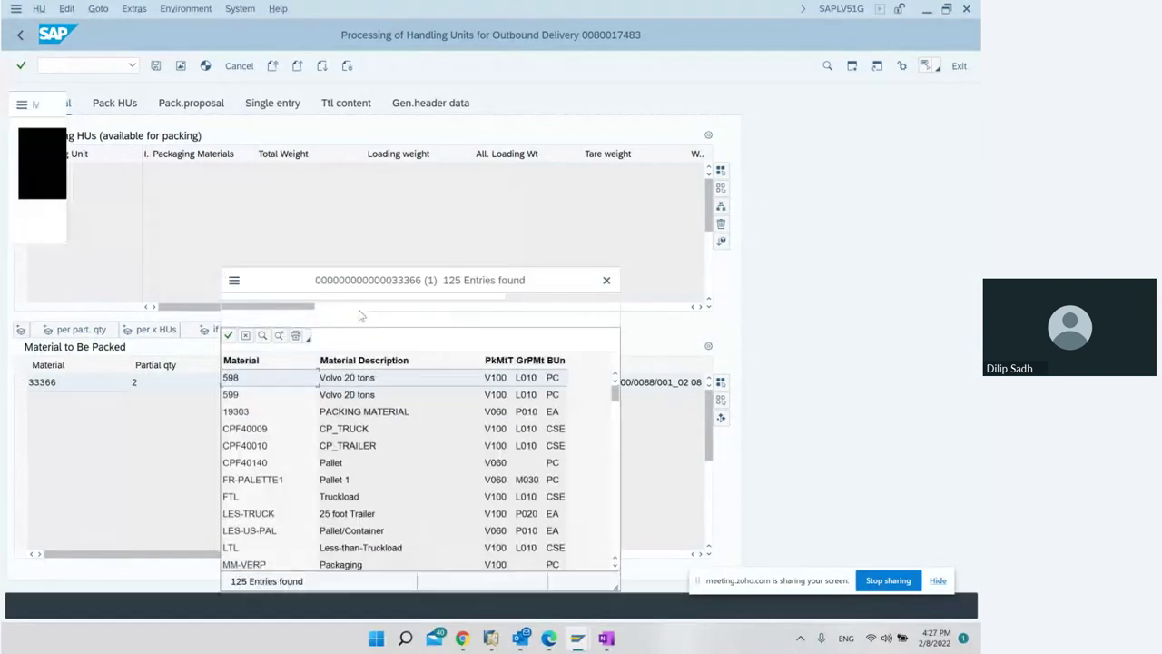
pyautogui.moveTo(366, 286); pyautogui.dragTo(377, 144)
pyautogui.scroll(-1, 368, 337)
pyautogui.scroll(-3, 368, 337)
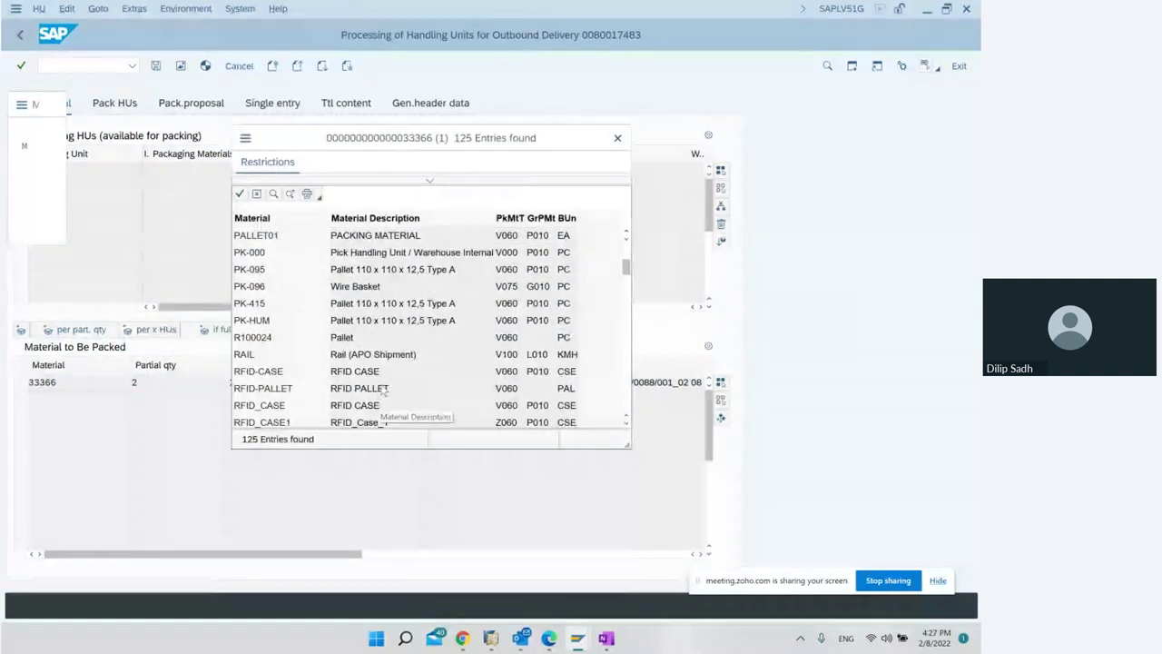
pyautogui.scroll(-6, 383, 391)
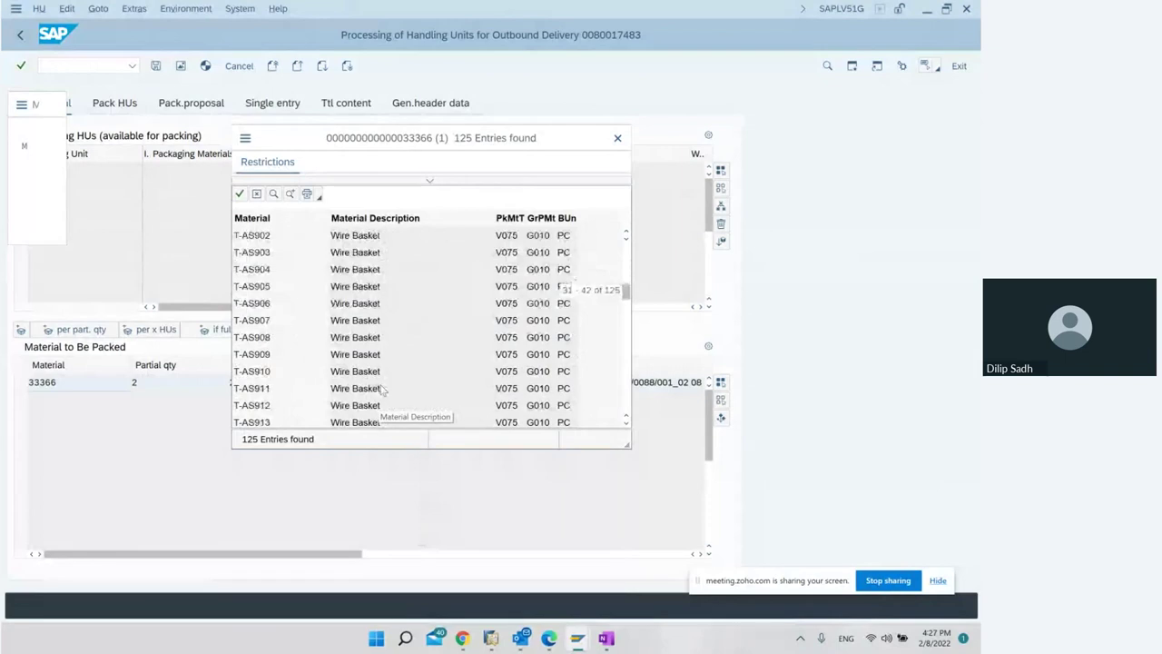
pyautogui.scroll(5, 383, 390)
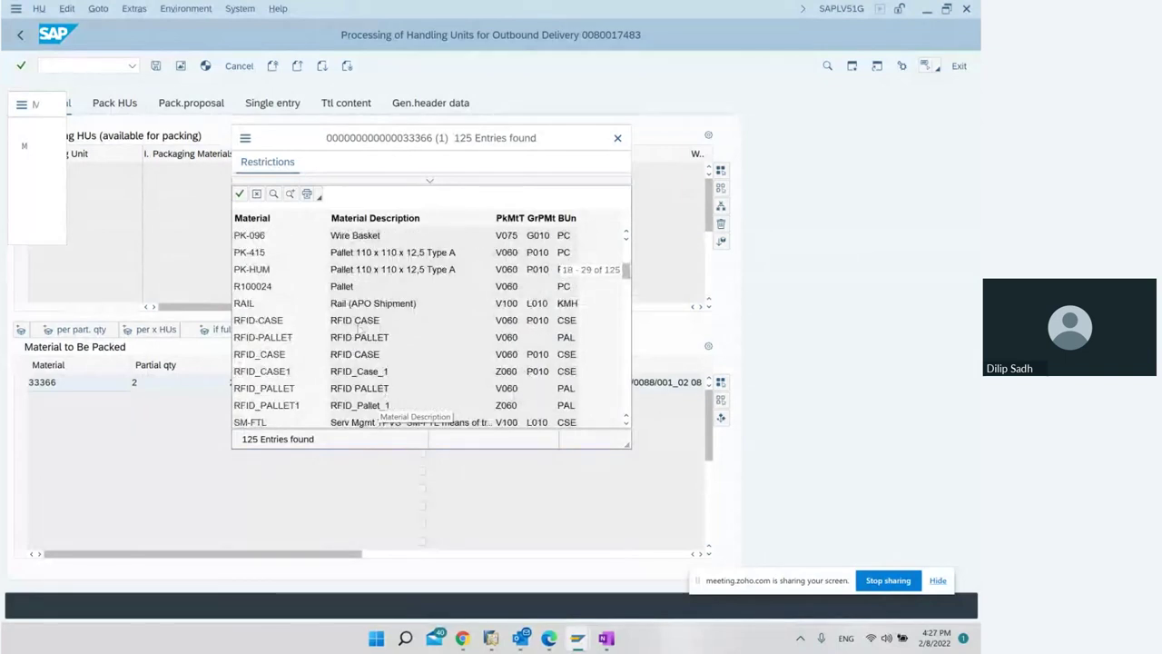
pyautogui.click(340, 289)
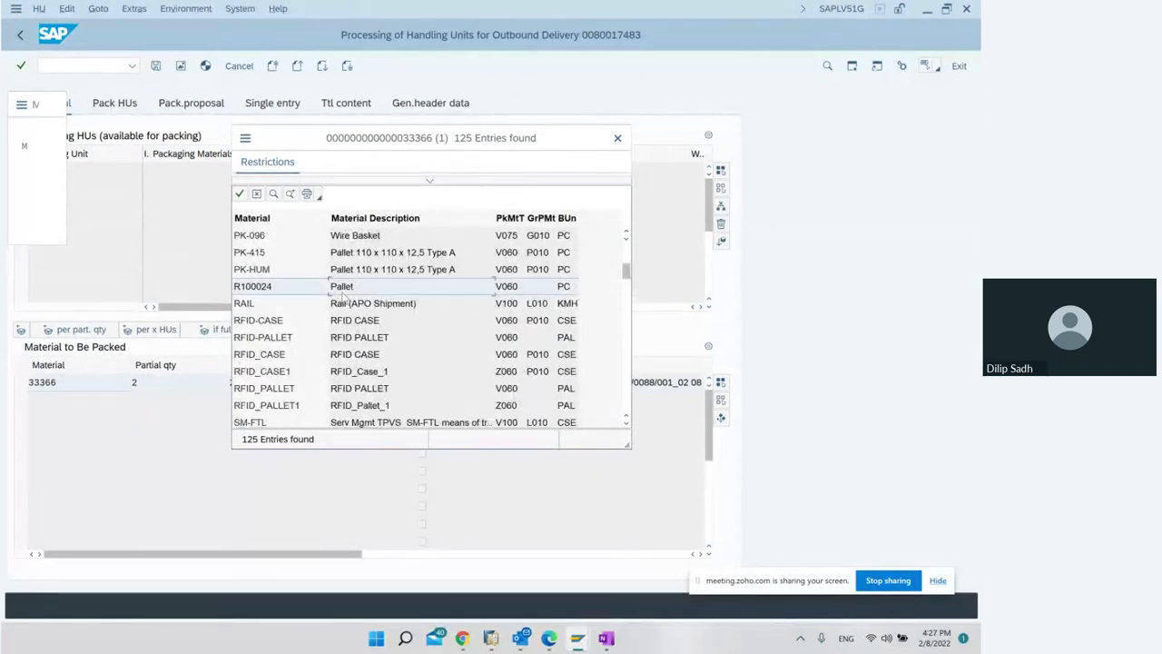
pyautogui.scroll(2, 361, 282)
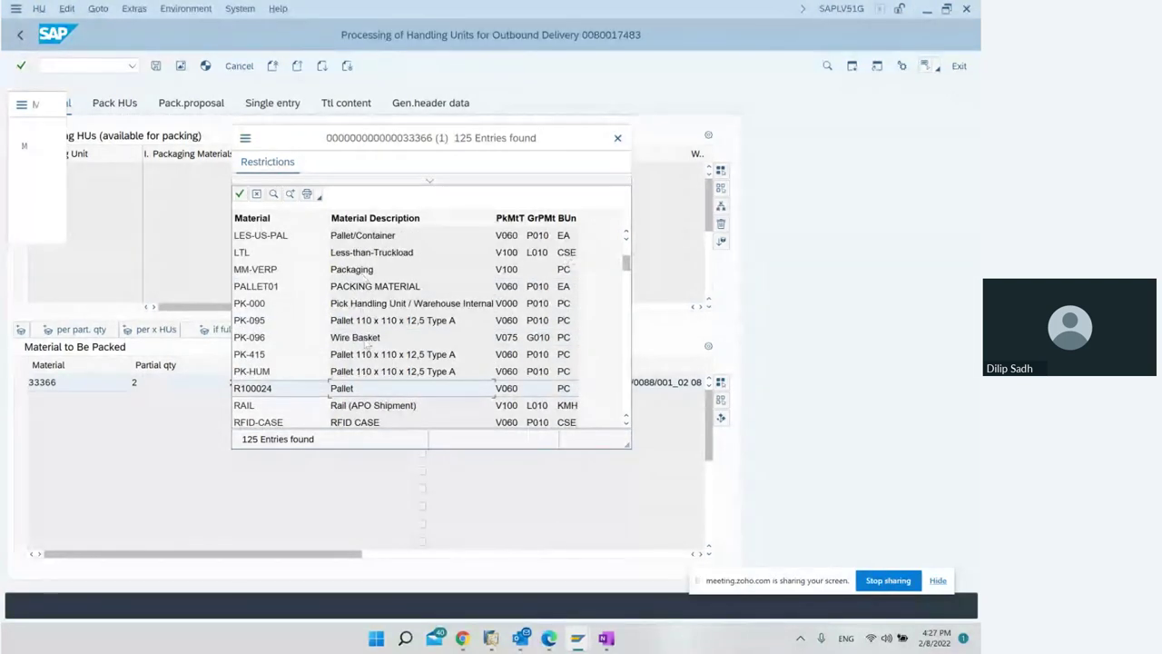
pyautogui.doubleClick(354, 390)
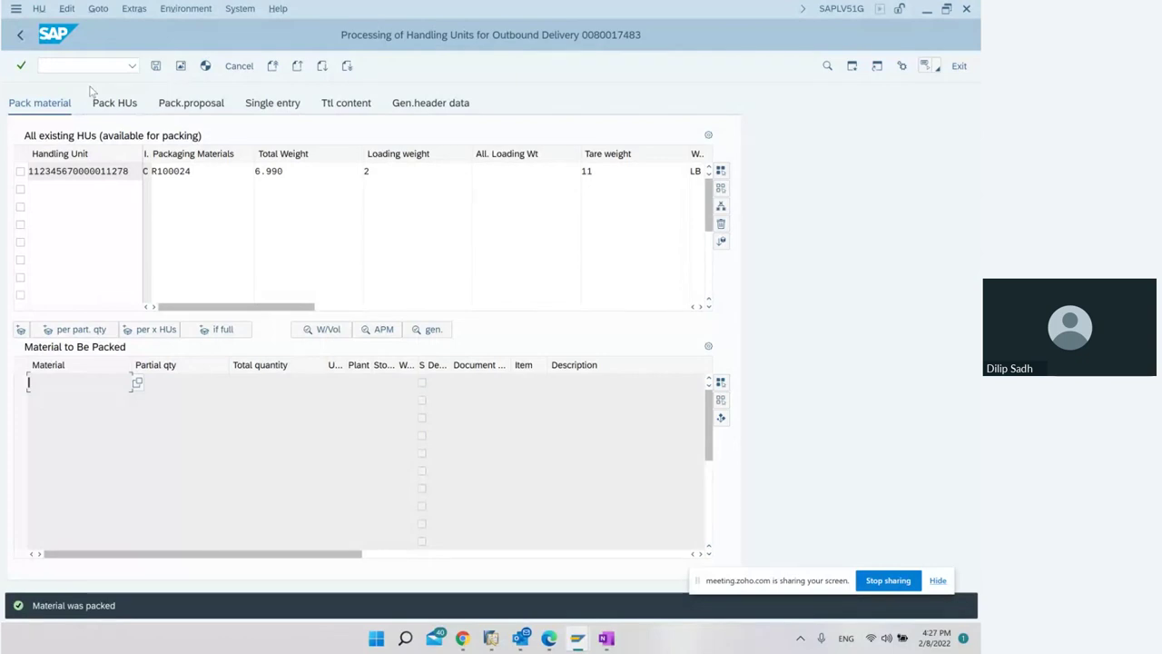
# Delete the handling unit that uses packaging material R100024.
pyautogui.click(20, 171)
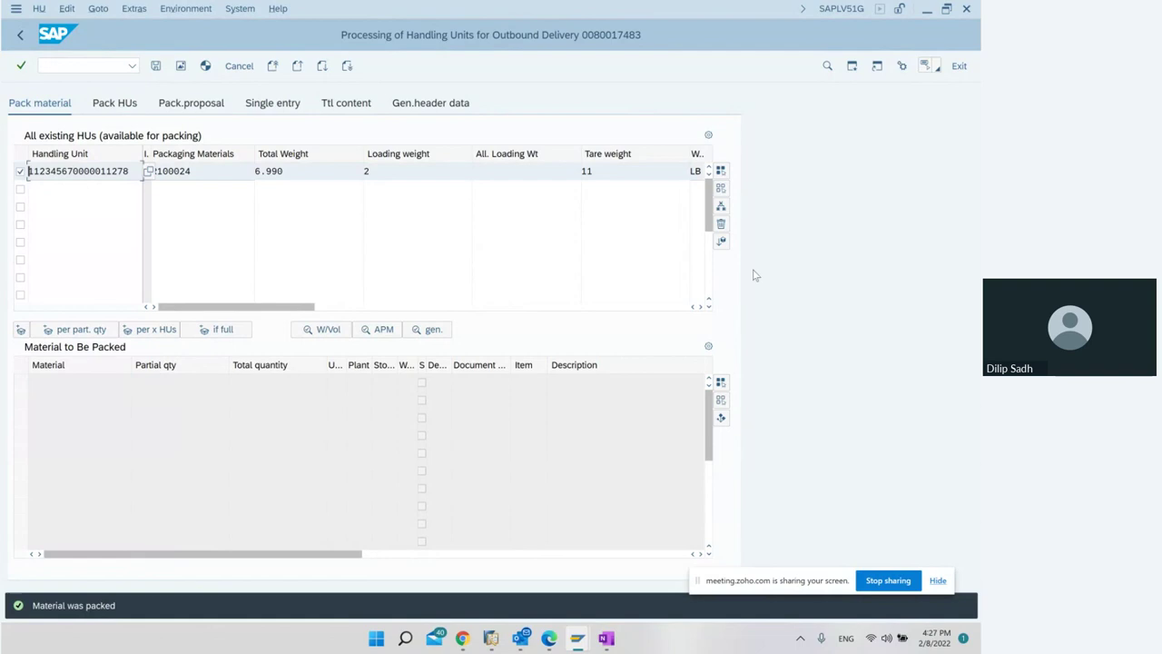
pyautogui.click(722, 224)
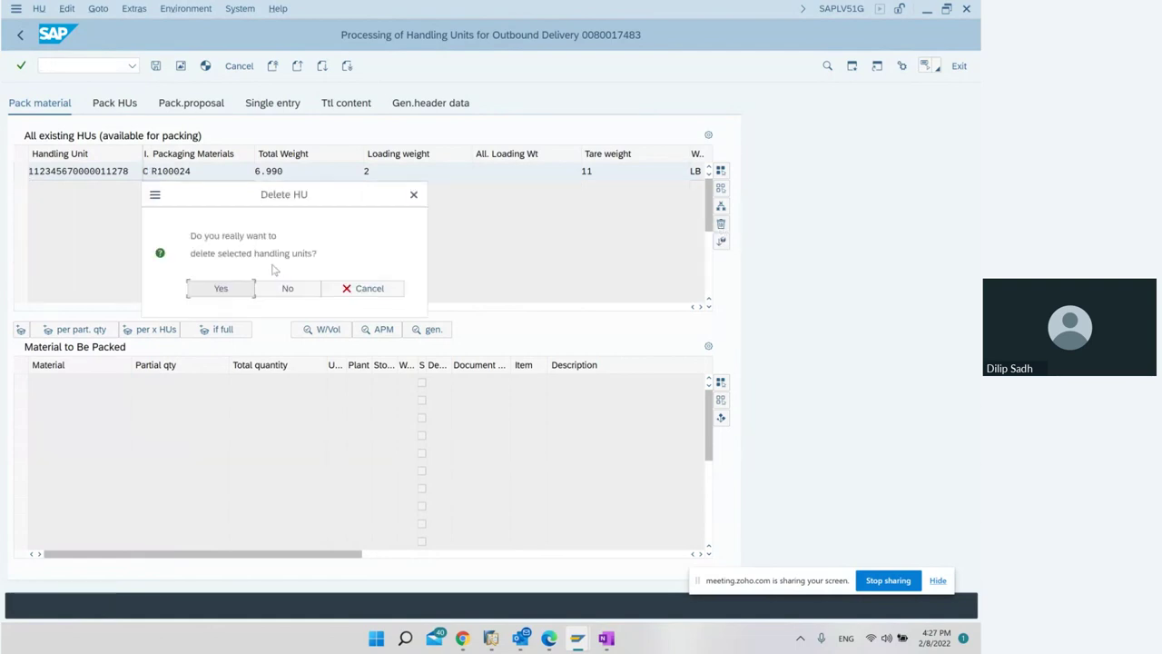
pyautogui.click(221, 287)
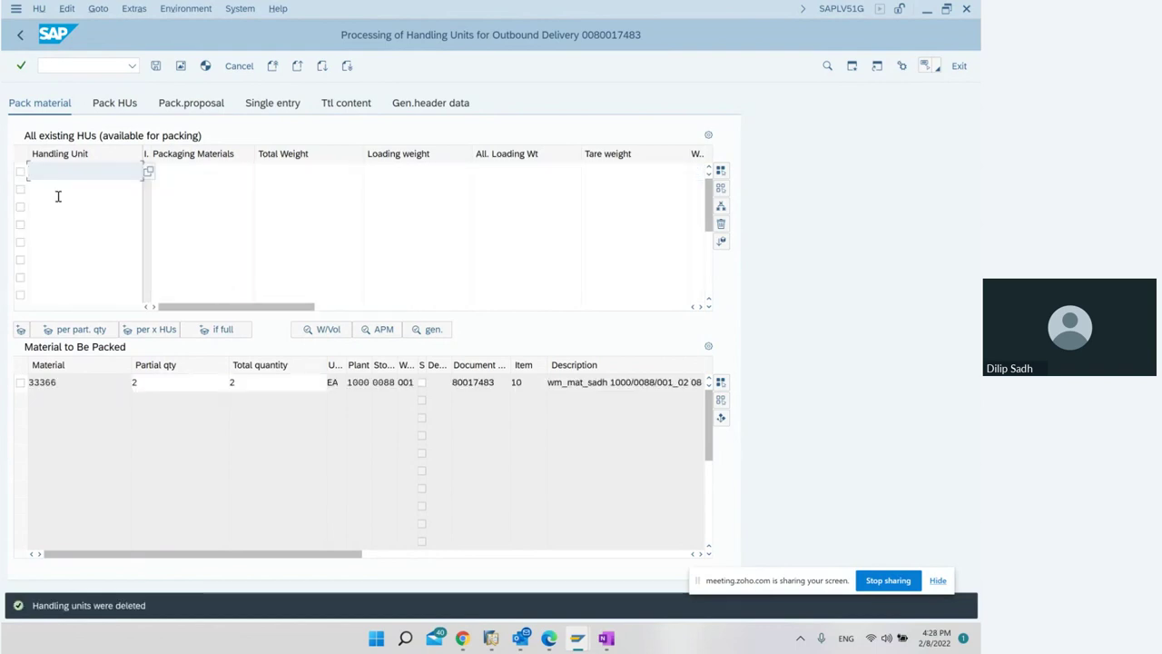
# Repack material 33366 into a new handling unit, searching the allowed packaging materials and choosing Pallet R100024.
pyautogui.click(20, 383)
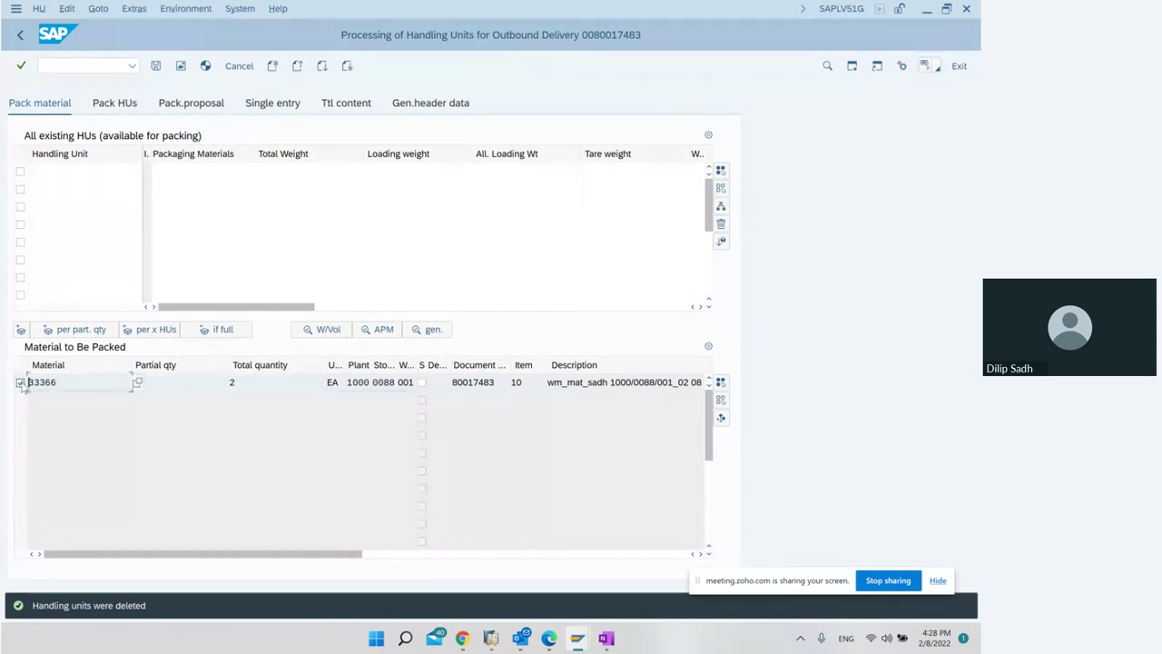
pyautogui.click(20, 330)
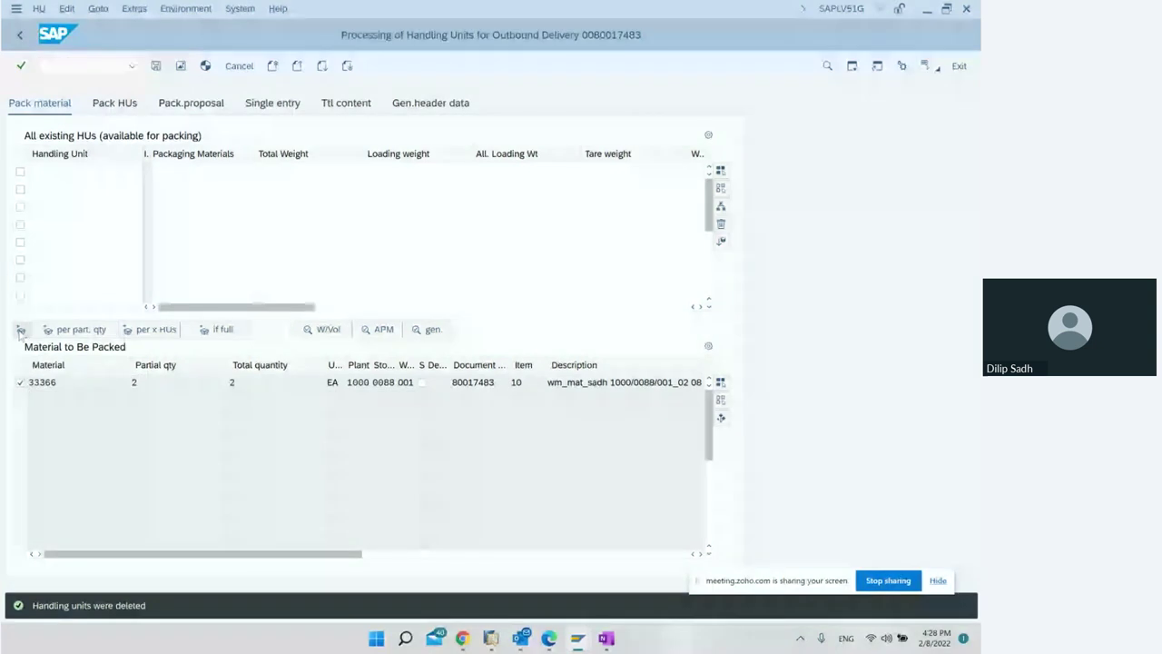
pyautogui.click(20, 330)
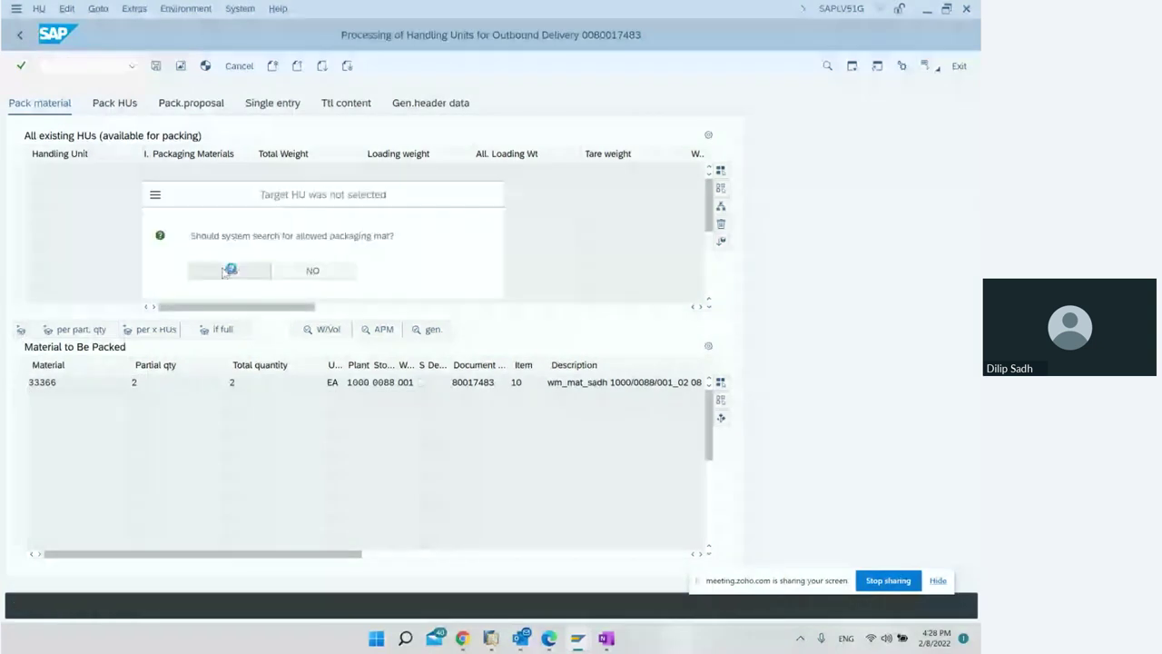
pyautogui.click(225, 271)
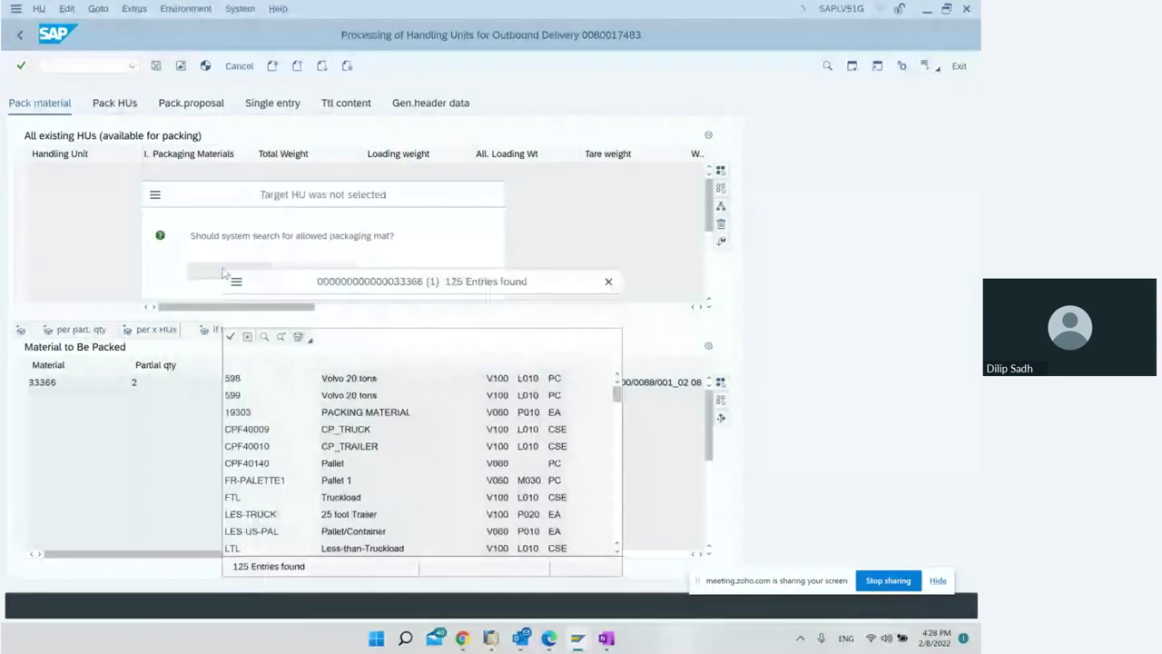
pyautogui.scroll(-6, 376, 454)
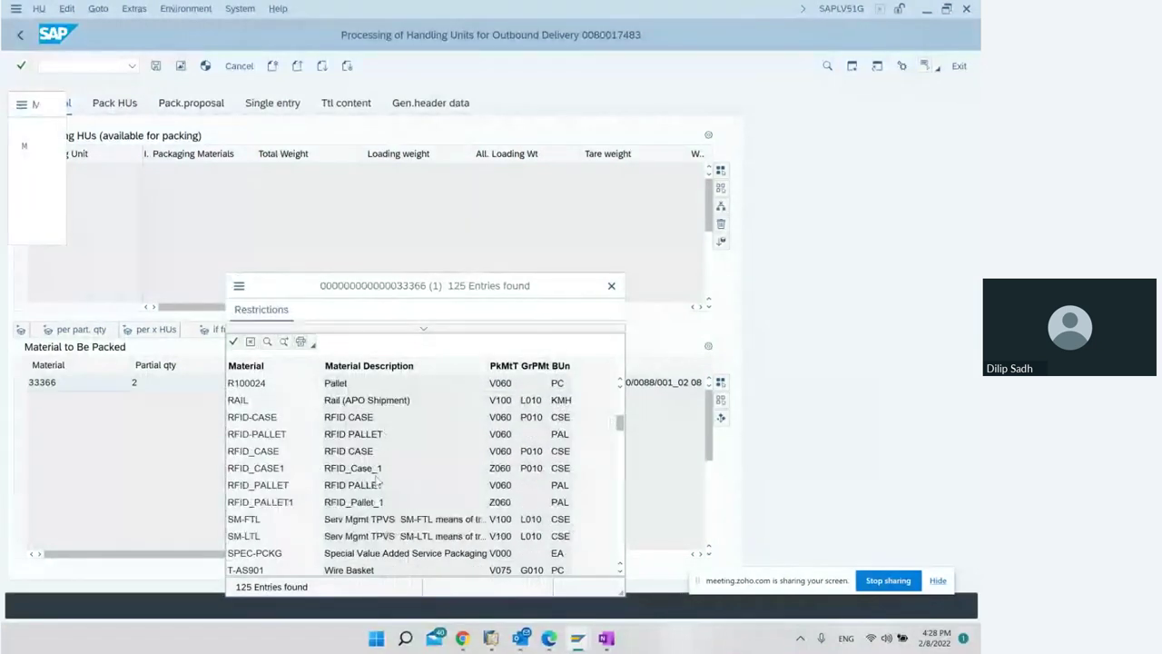
pyautogui.doubleClick(333, 383)
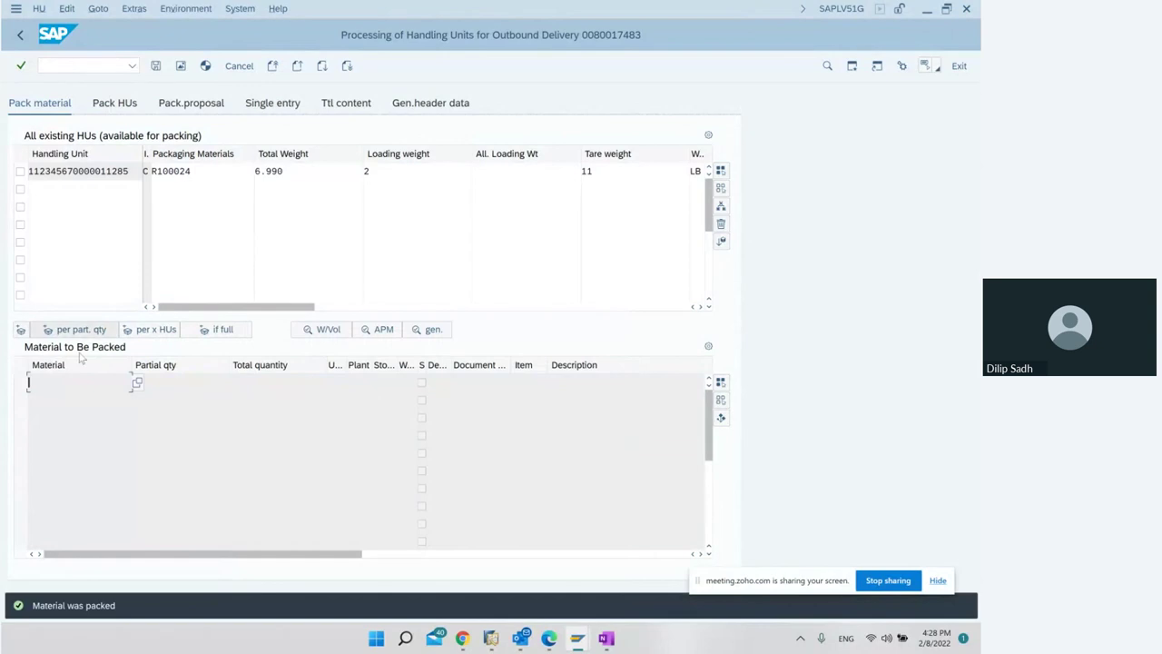
# Leave handling unit processing, save the packed outbound delivery, and check its document flow.
pyautogui.click(20, 34)
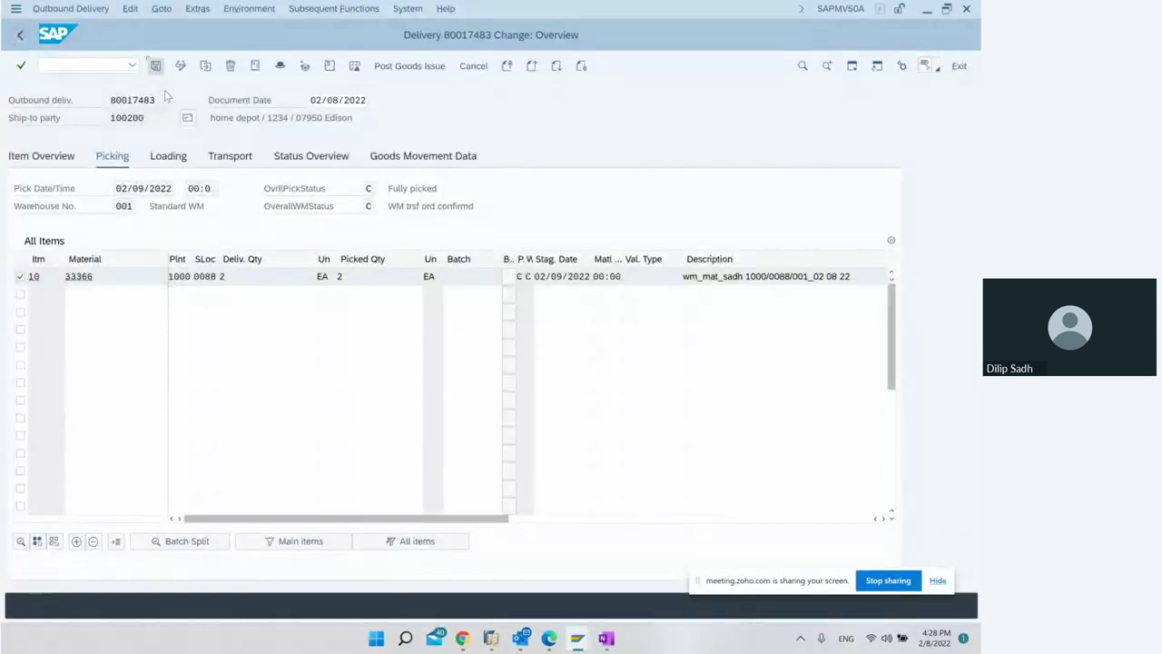
pyautogui.hotkey('ctrl', 's')
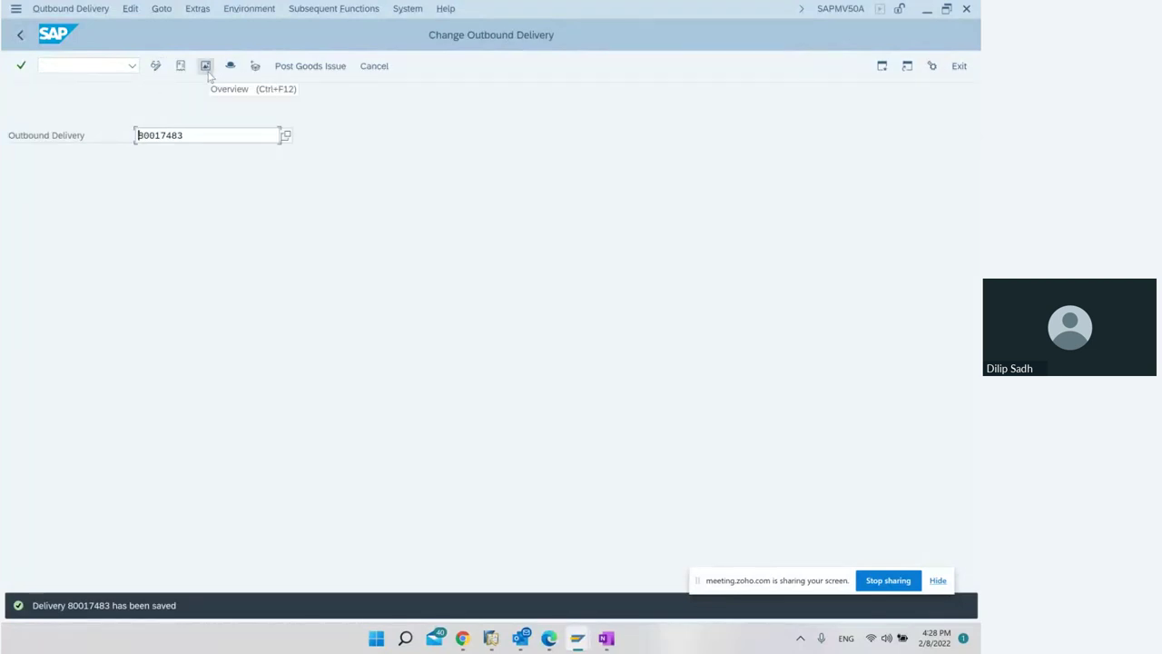
pyautogui.click(179, 68)
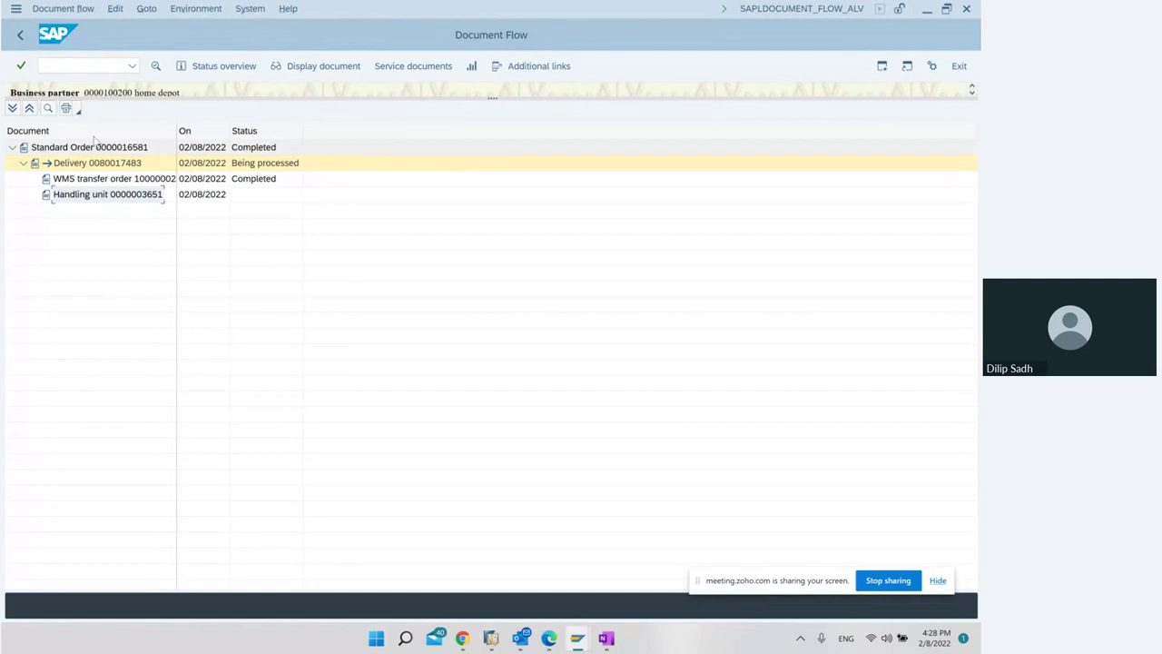
pyautogui.click(20, 35)
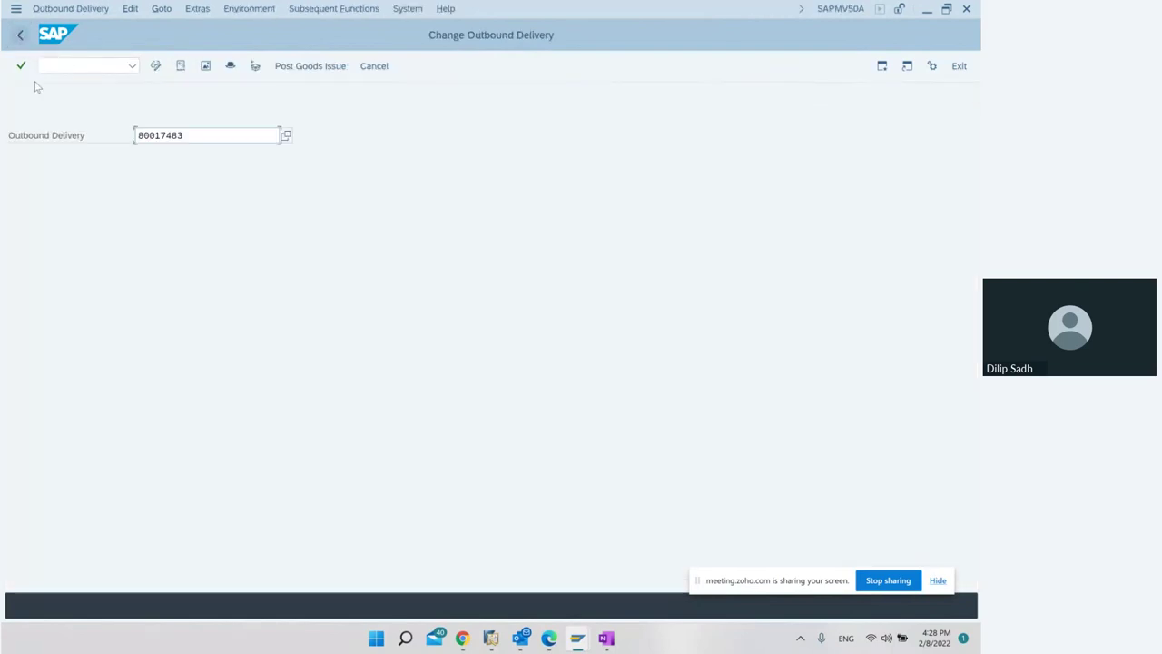
# Open outbound delivery 80017482 for change, select item 10 with material 33366, and open its packing.
pyautogui.click(210, 136)
pyautogui.write('2')
pyautogui.press('Return')
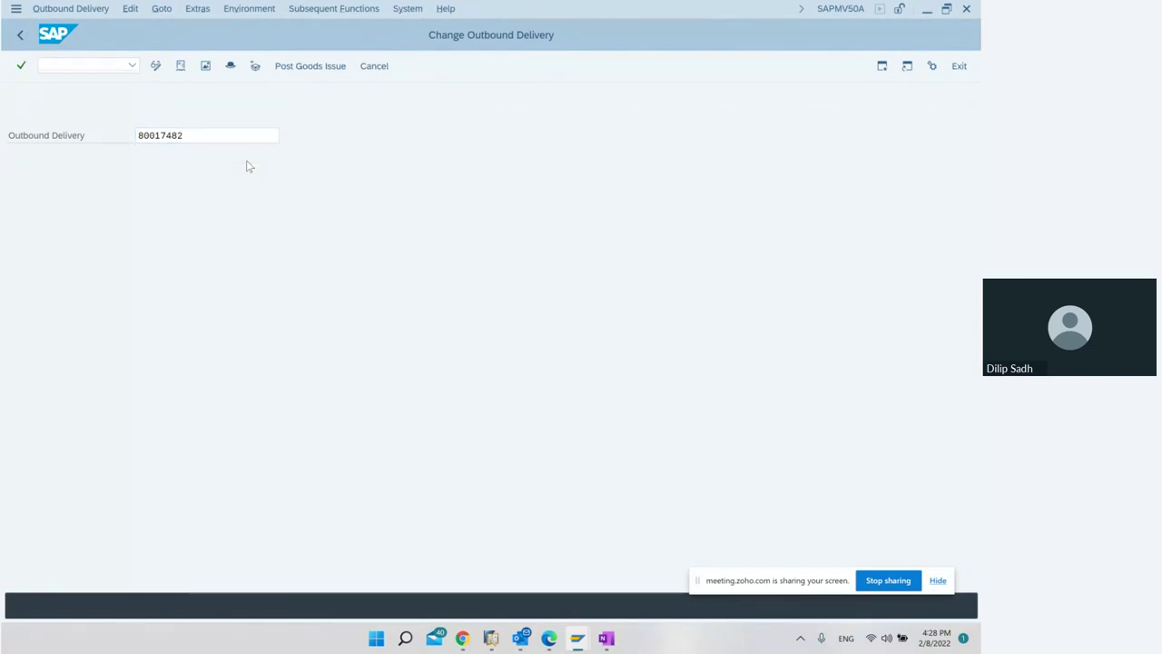
pyautogui.click(20, 277)
pyautogui.click(131, 9)
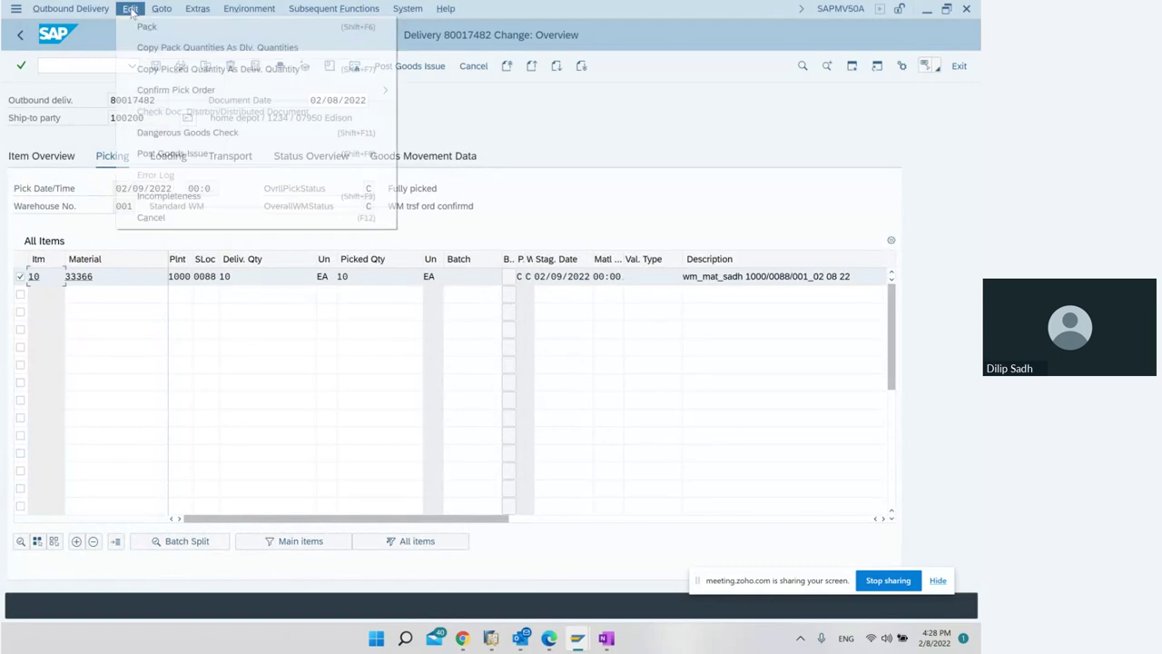
pyautogui.click(146, 28)
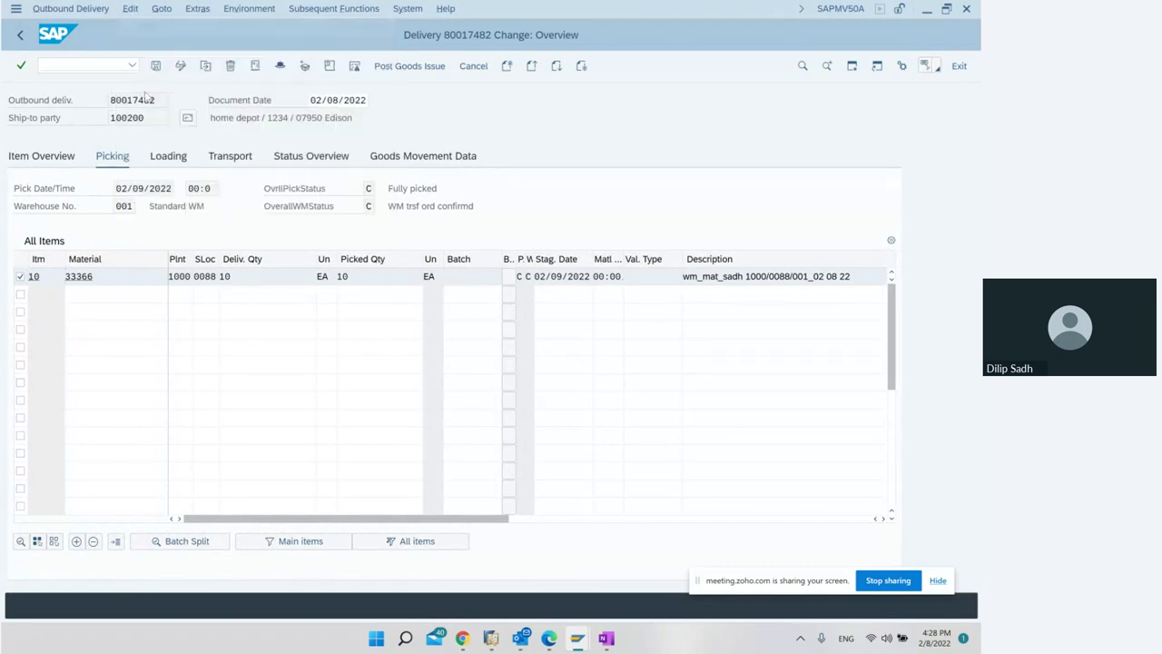
# Pack the 10 EA of material 33366 in this delivery into a new handling unit using Pallet R100024 from the allowed packaging materials.
pyautogui.click(20, 382)
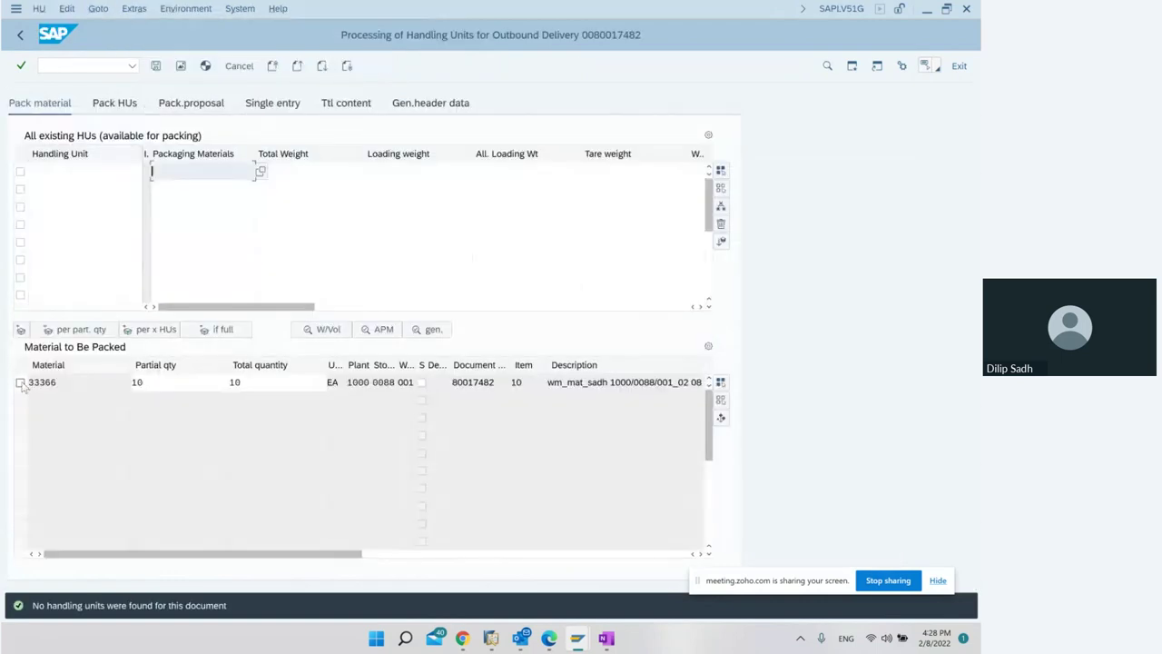
pyautogui.click(20, 330)
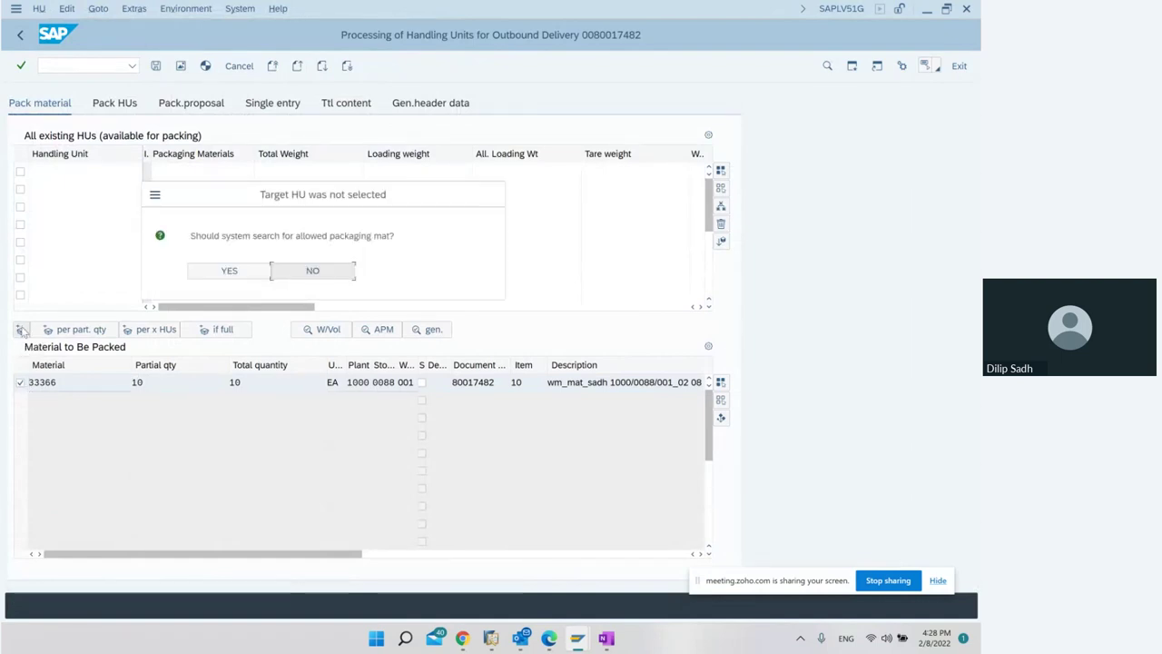
pyautogui.click(250, 277)
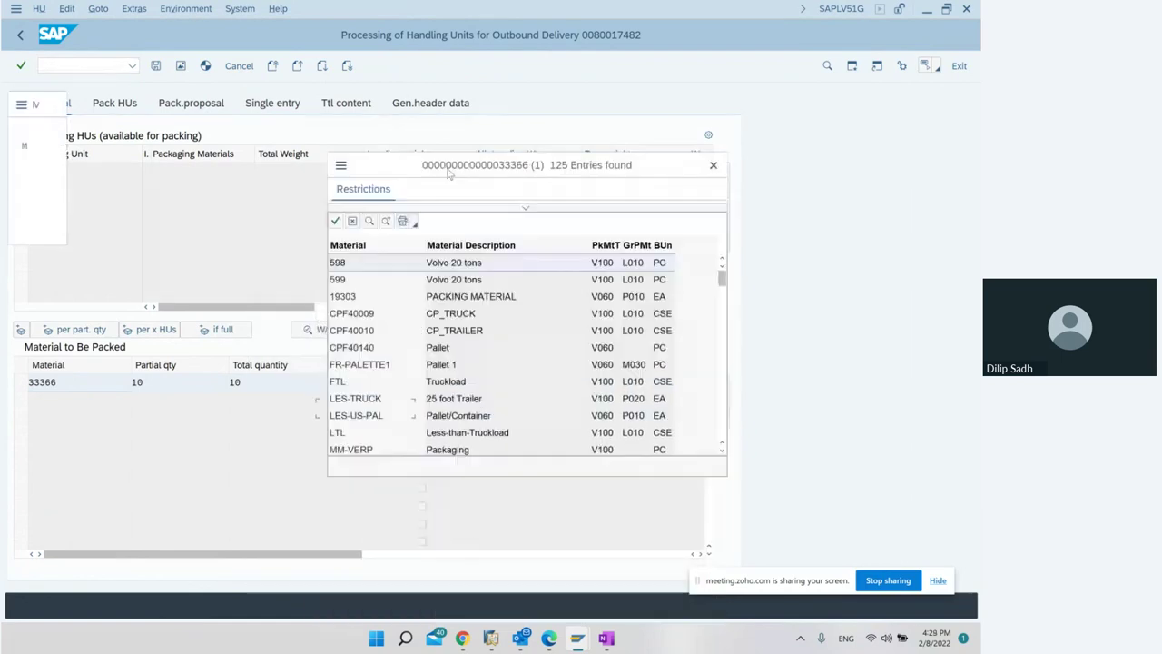
pyautogui.scroll(-3, 467, 391)
pyautogui.scroll(-1, 466, 391)
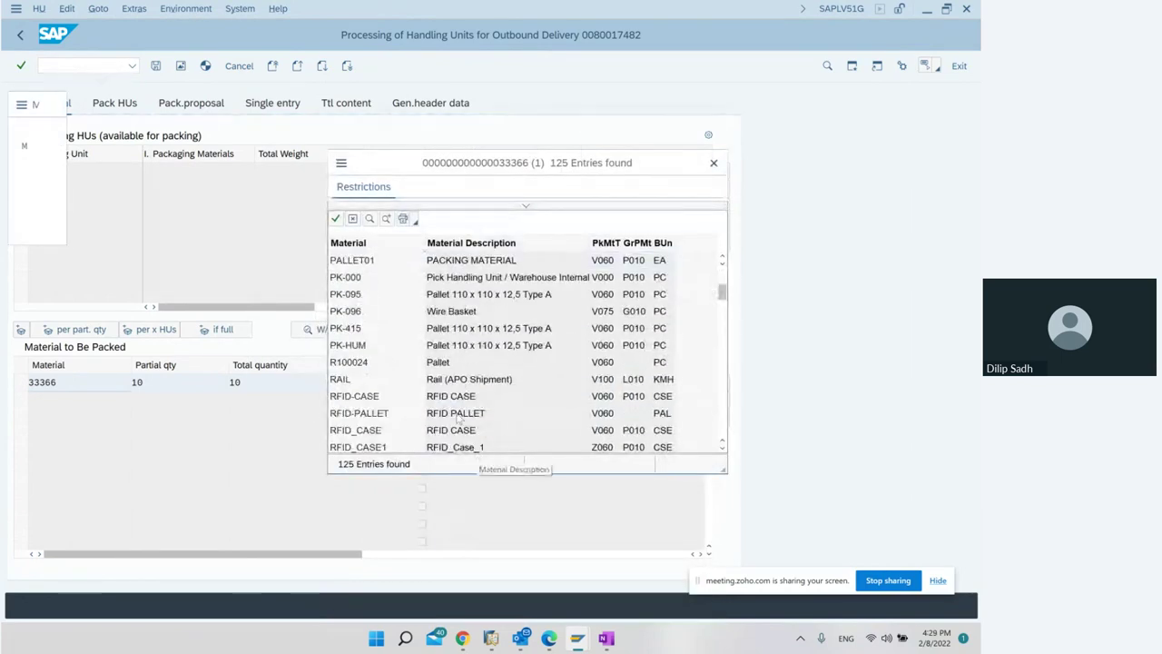
pyautogui.doubleClick(442, 362)
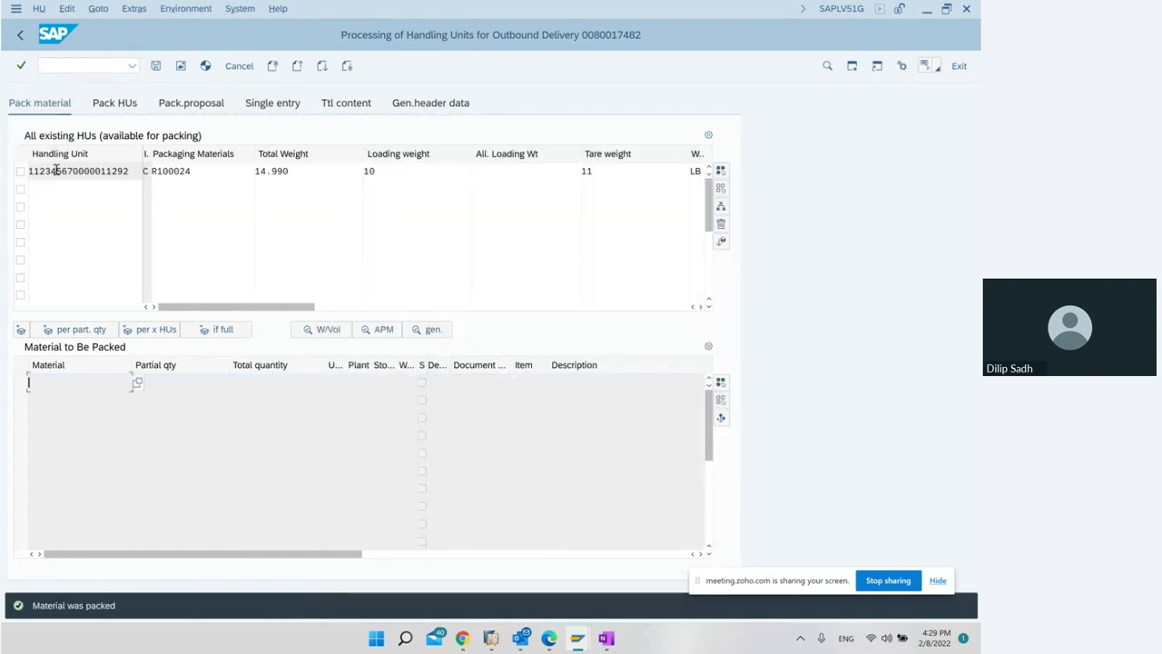
# Select the new handling unit, return to the delivery overview, and save outbound delivery 80017482.
pyautogui.click(20, 171)
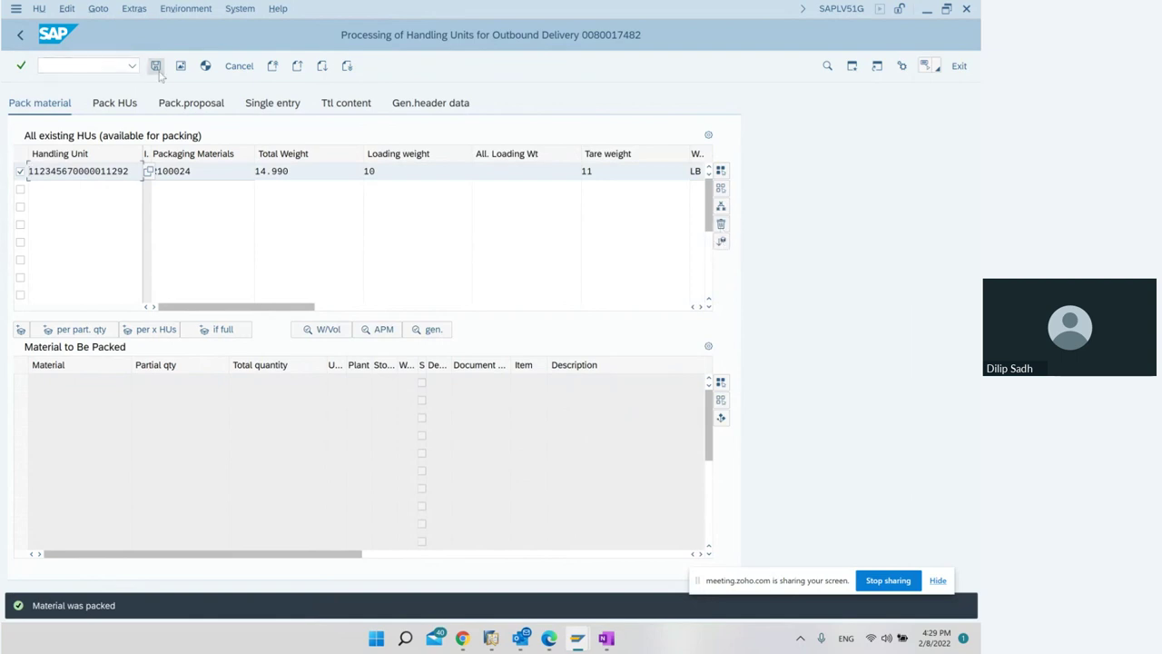
pyautogui.click(20, 34)
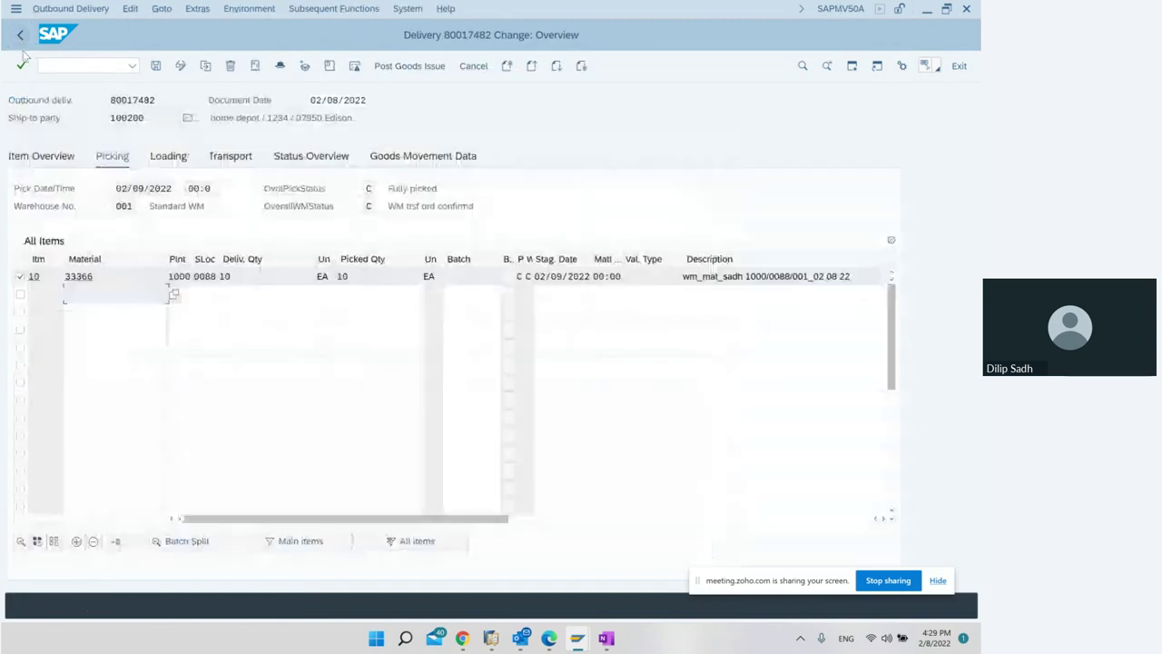
pyautogui.click(155, 65)
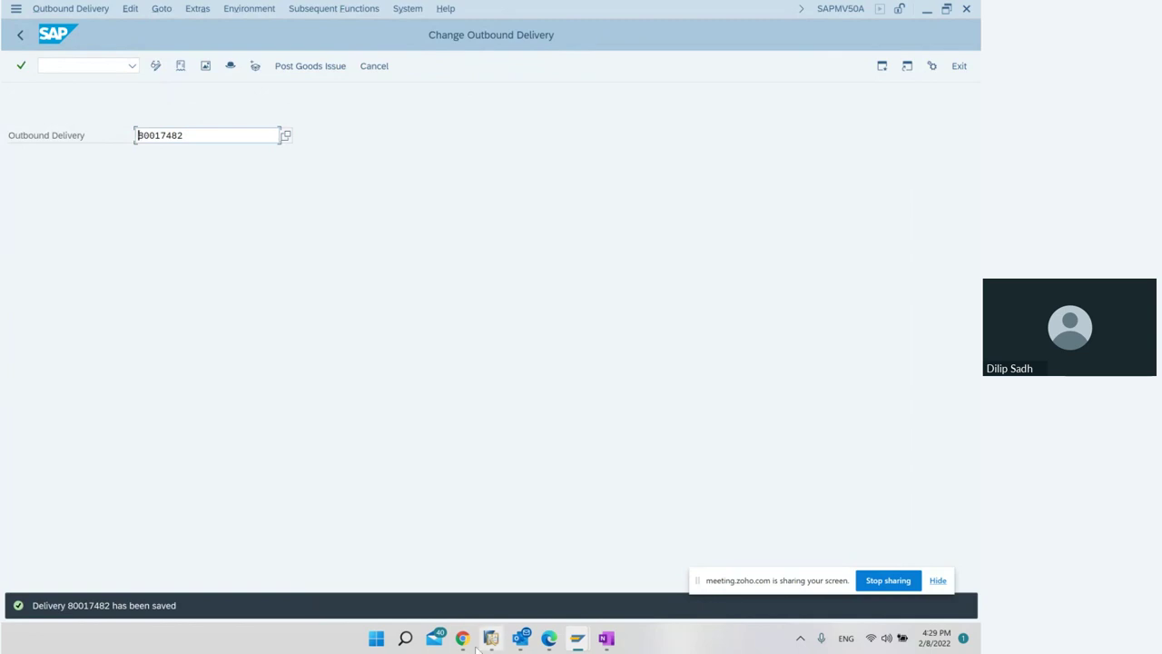
# Switch to OneNote and add a "Packing / Handling Unite management also" bullet after the Verify Outbound delivery status line.
pyautogui.click(607, 638)
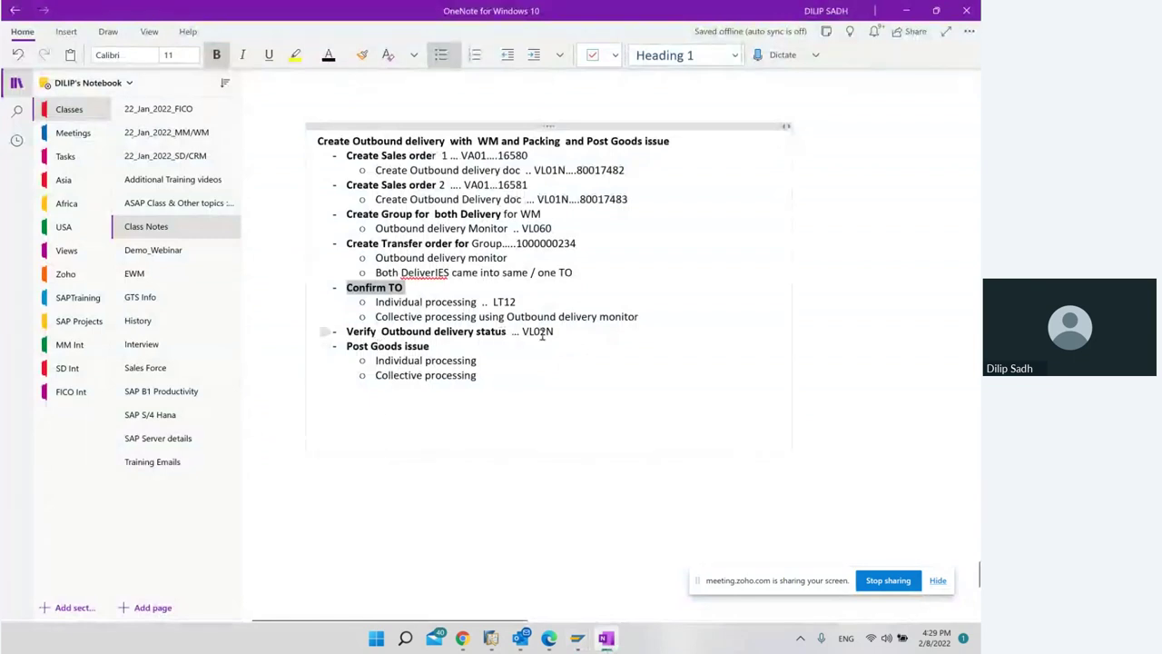
pyautogui.click(577, 341)
pyautogui.press('Return')
pyautogui.write('pA')
pyautogui.press('BackSpace')
pyautogui.press('BackSpace')
pyautogui.write('Packin')
pyautogui.write('g')
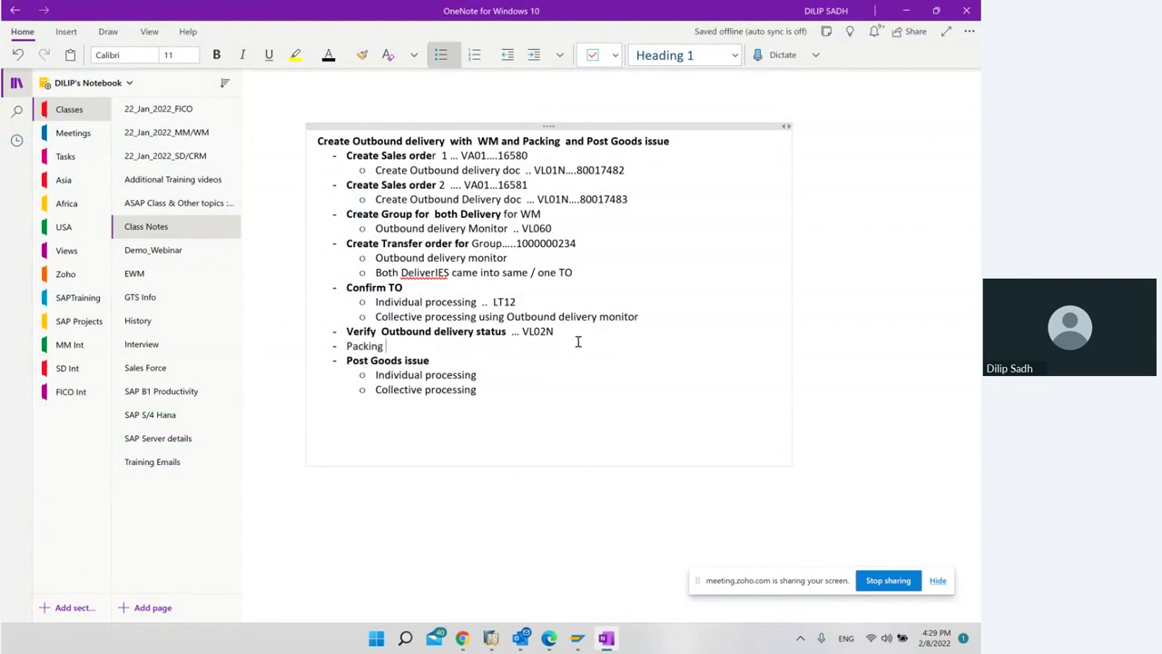
pyautogui.write(' / Ha dlng Unite management also')
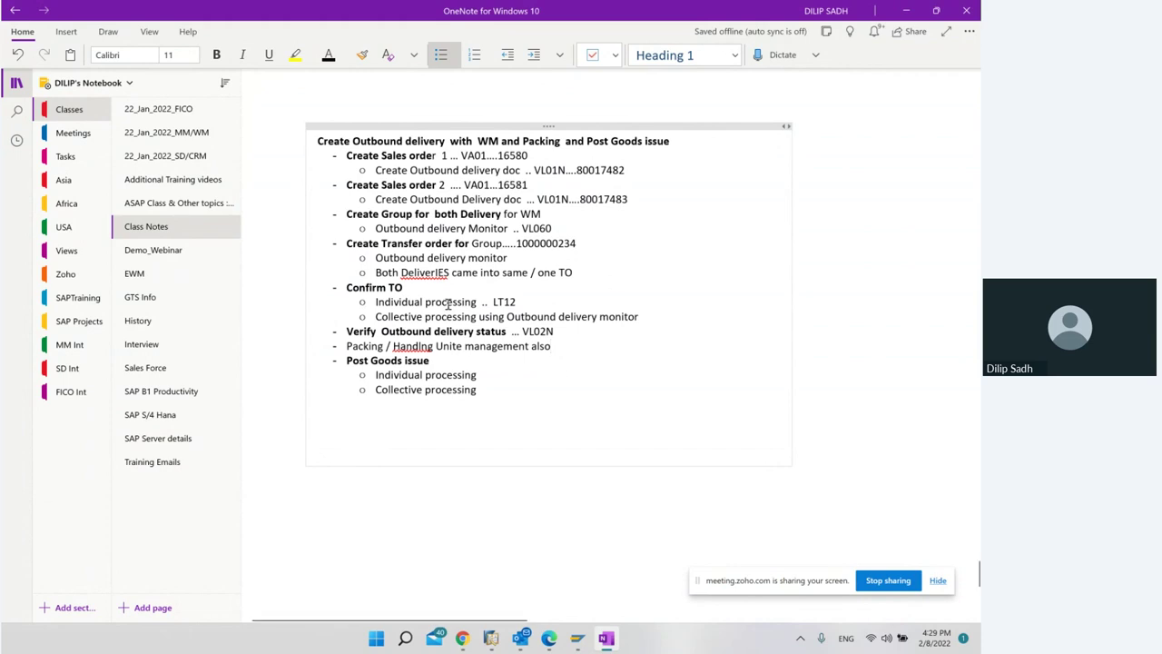
# Correct the misspelled word in the new packing bullet to the suggested spelling "Handling".
pyautogui.rightClick(419, 348)
pyautogui.moveTo(581, 356)
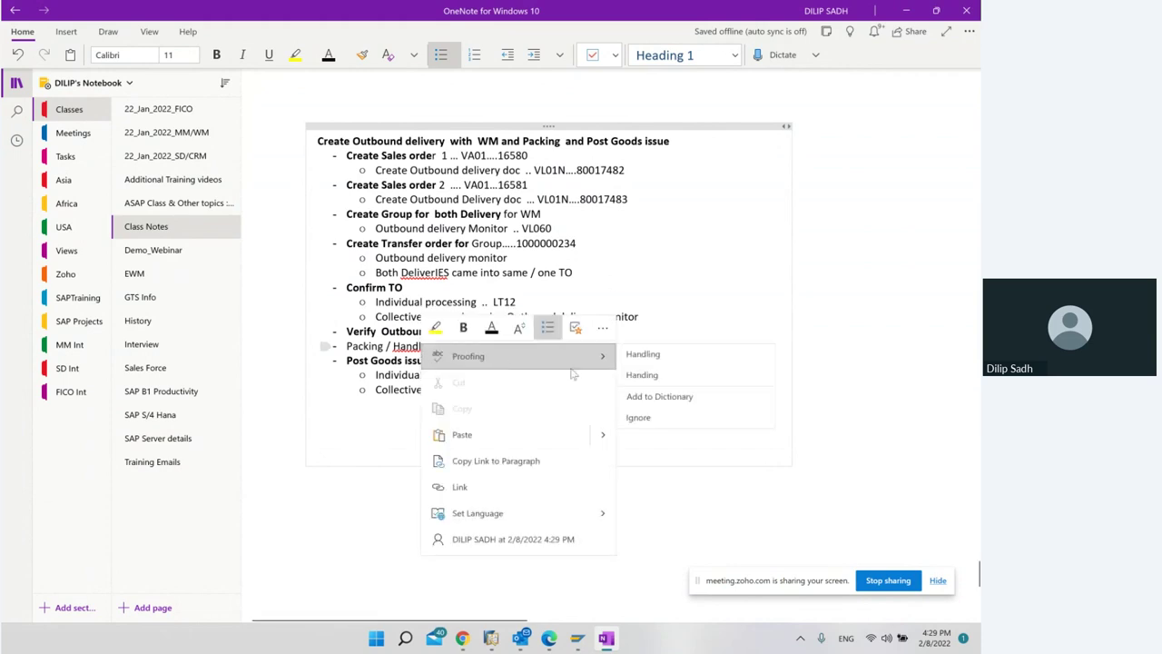
pyautogui.click(641, 355)
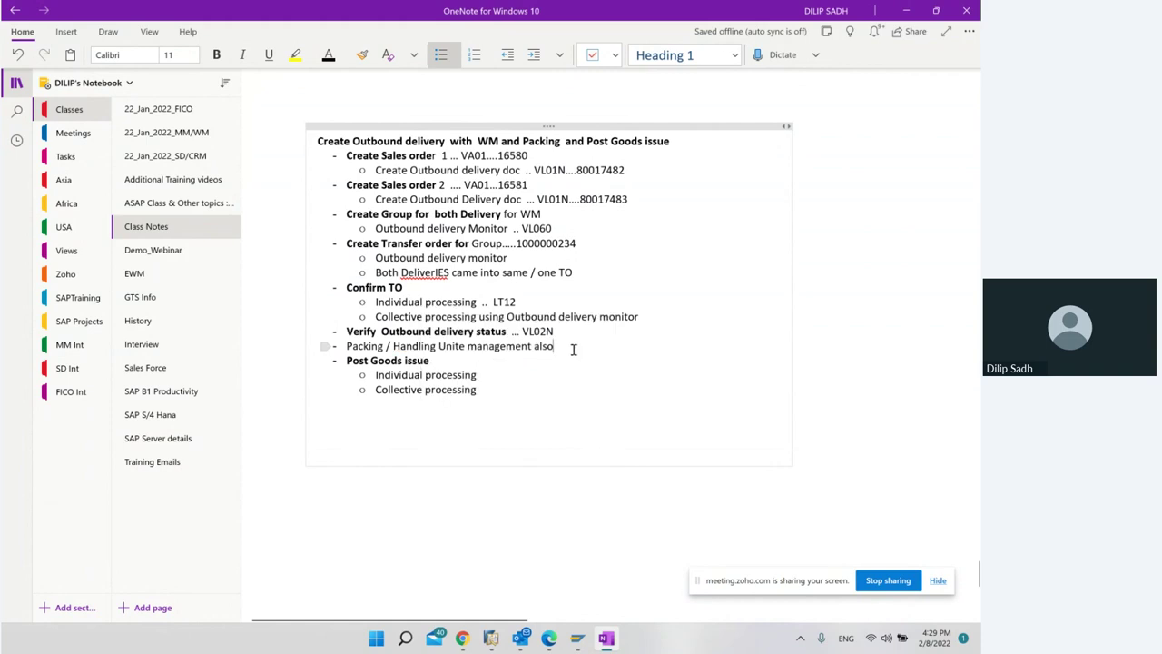
# Add an indented sub-bullet "Create packing / handling unit ... VL02N" under the packing bullet.
pyautogui.press('Return')
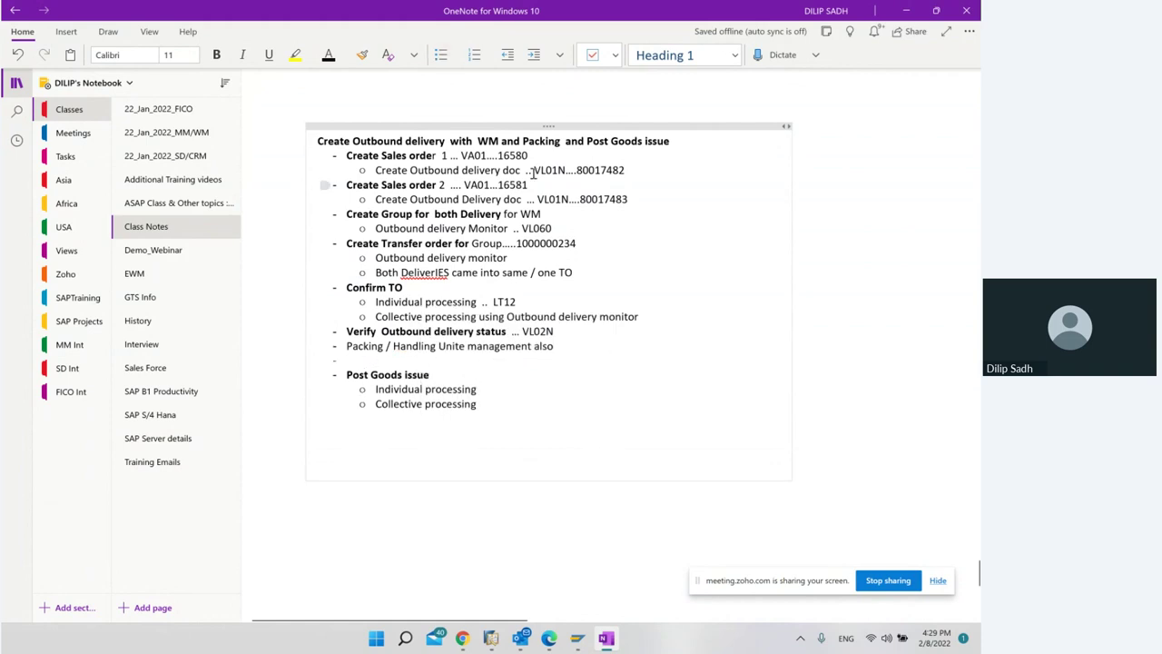
pyautogui.click(534, 55)
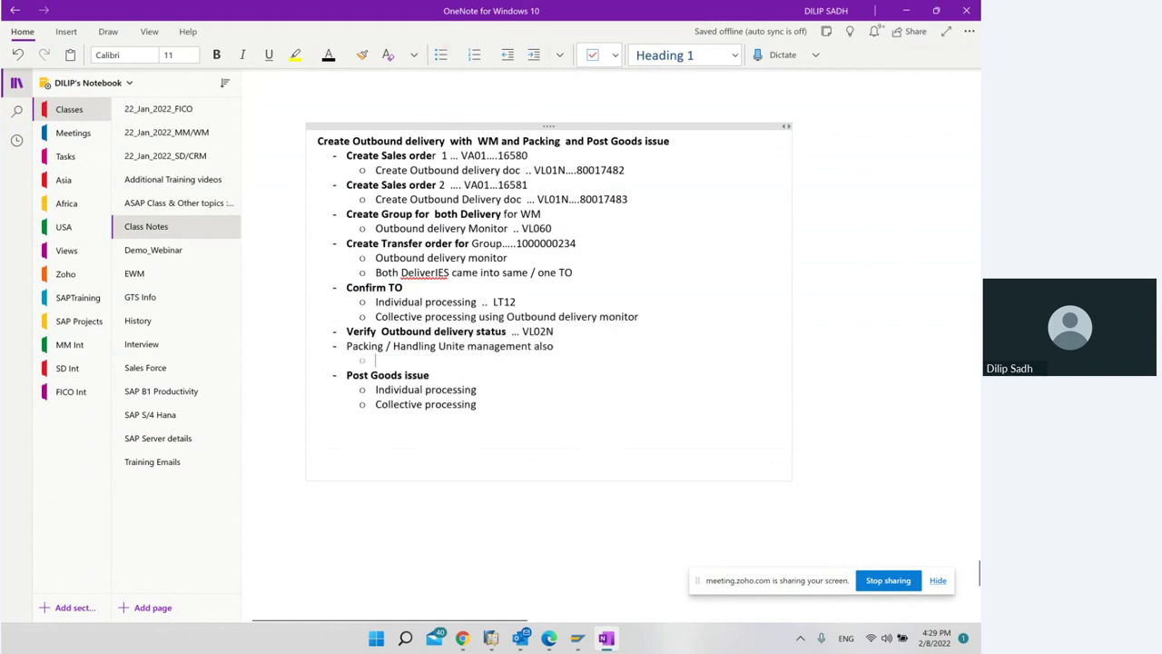
pyautogui.write('Create')
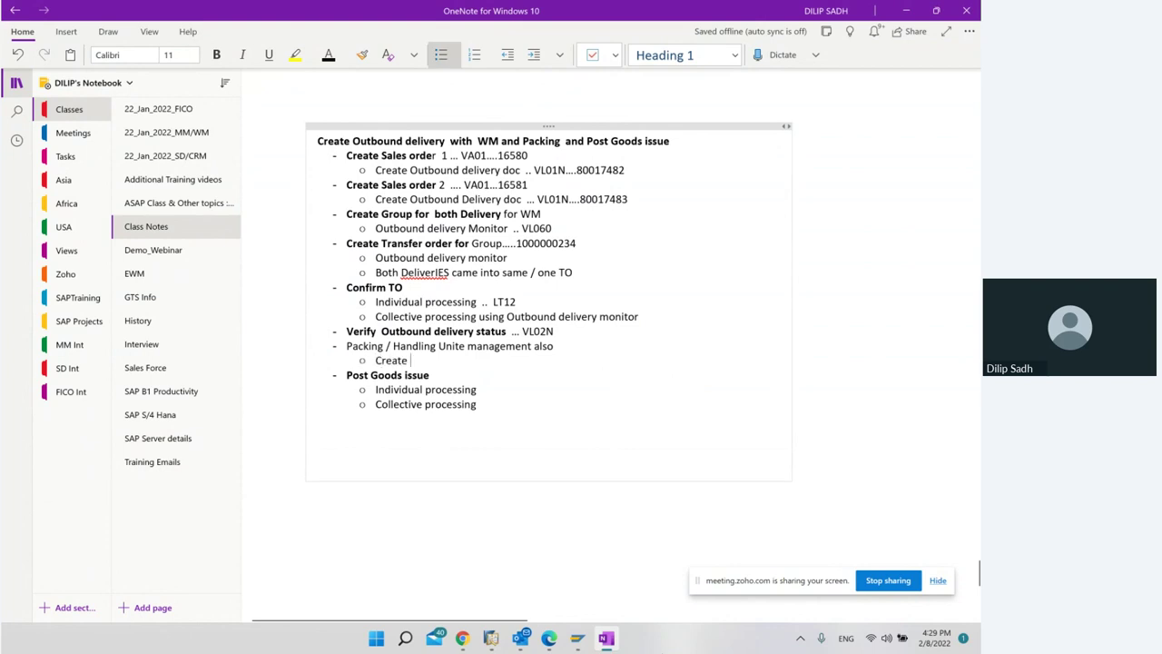
pyautogui.write(' packing ')
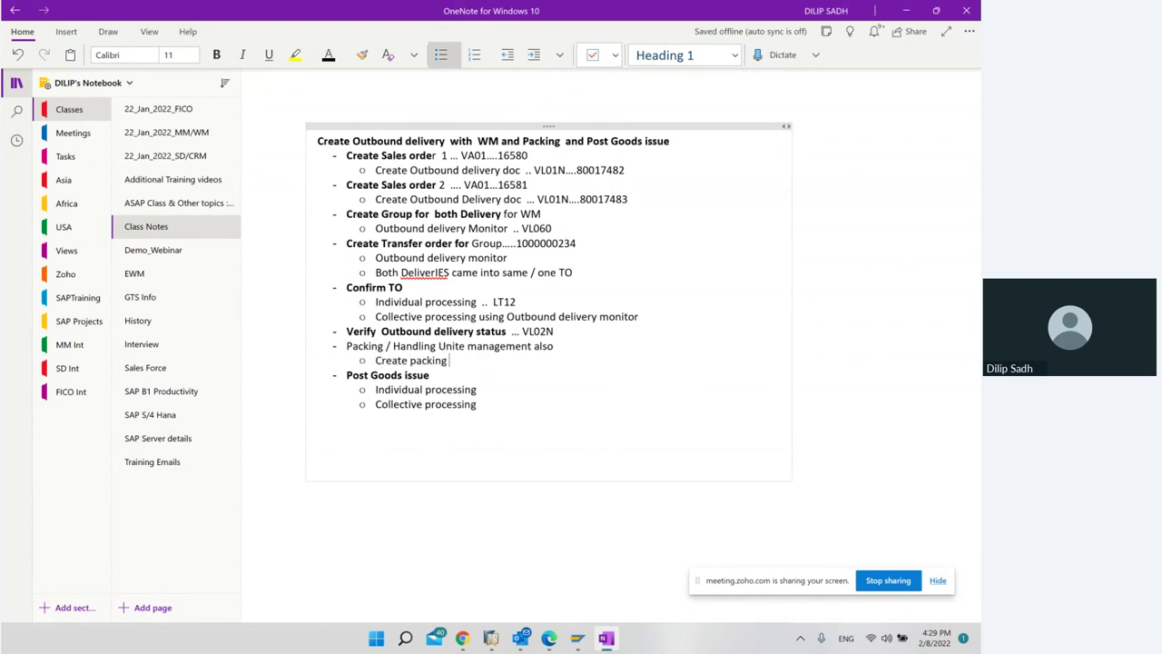
pyautogui.write('/ handlu')
pyautogui.write('n')
pyautogui.press('BackSpace')
pyautogui.write('ing unit ... VL9')
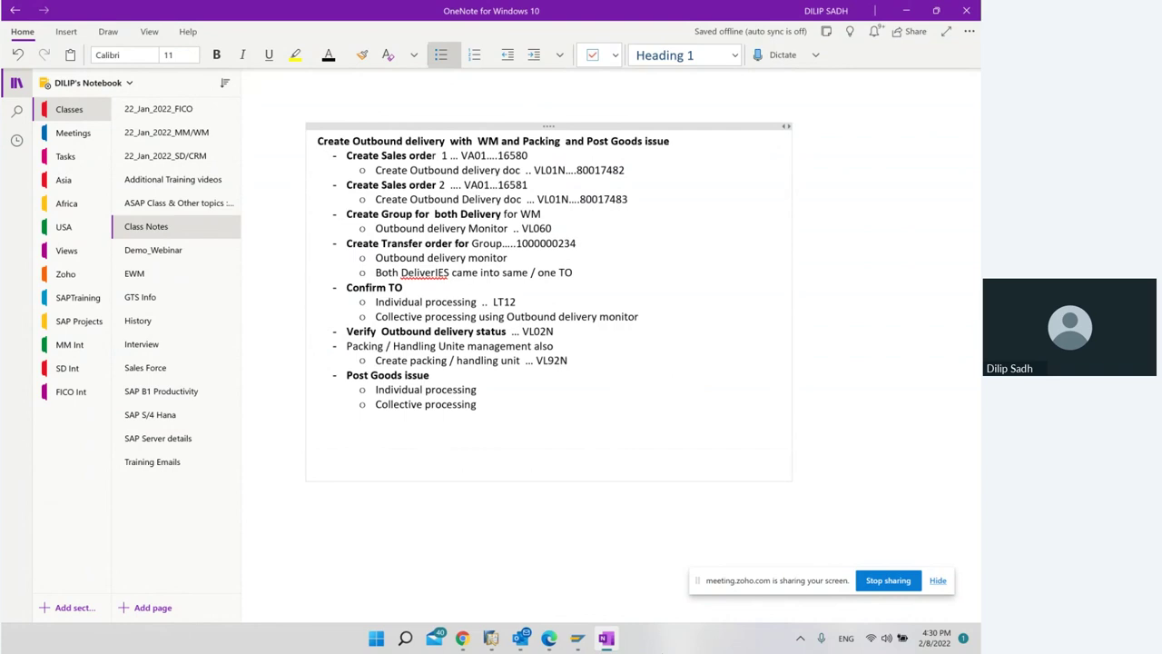
pyautogui.press('BackSpace')
pyautogui.write('02N')
pyautogui.press('Return')
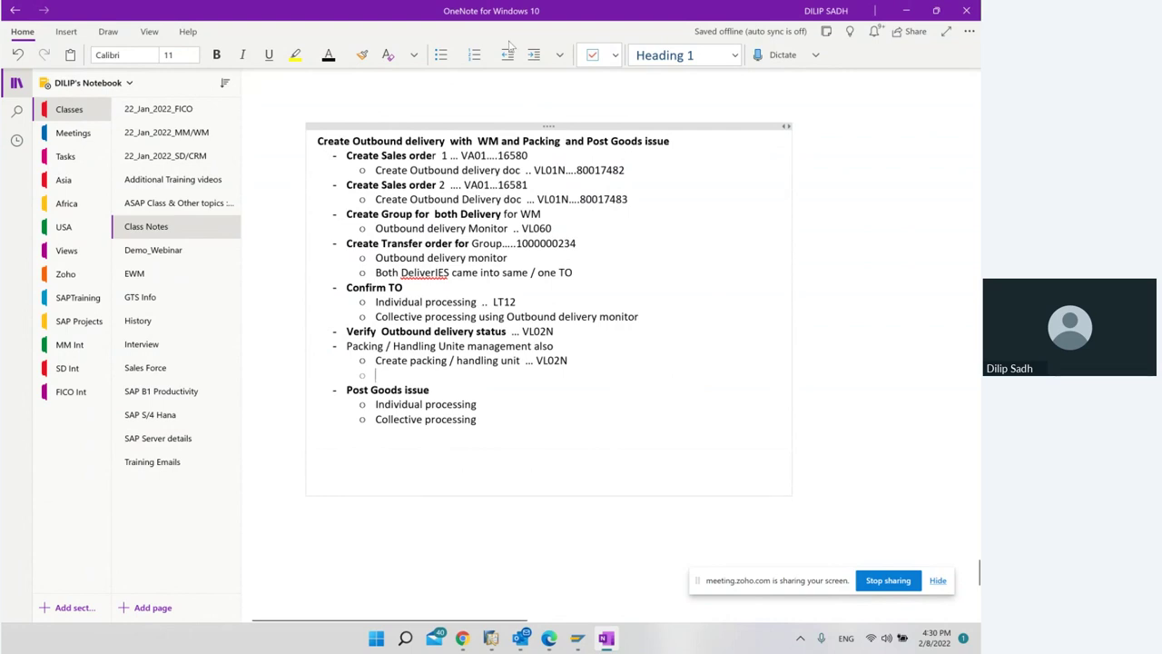
# Add two more sub-bullets, "Unpack" and "repack", below the Create packing / handling unit entry.
pyautogui.write('uNPAC')
pyautogui.press('BackSpace')
pyautogui.press('BackSpace')
pyautogui.press('BackSpace')
pyautogui.press('BackSpace')
pyautogui.press('BackSpace')
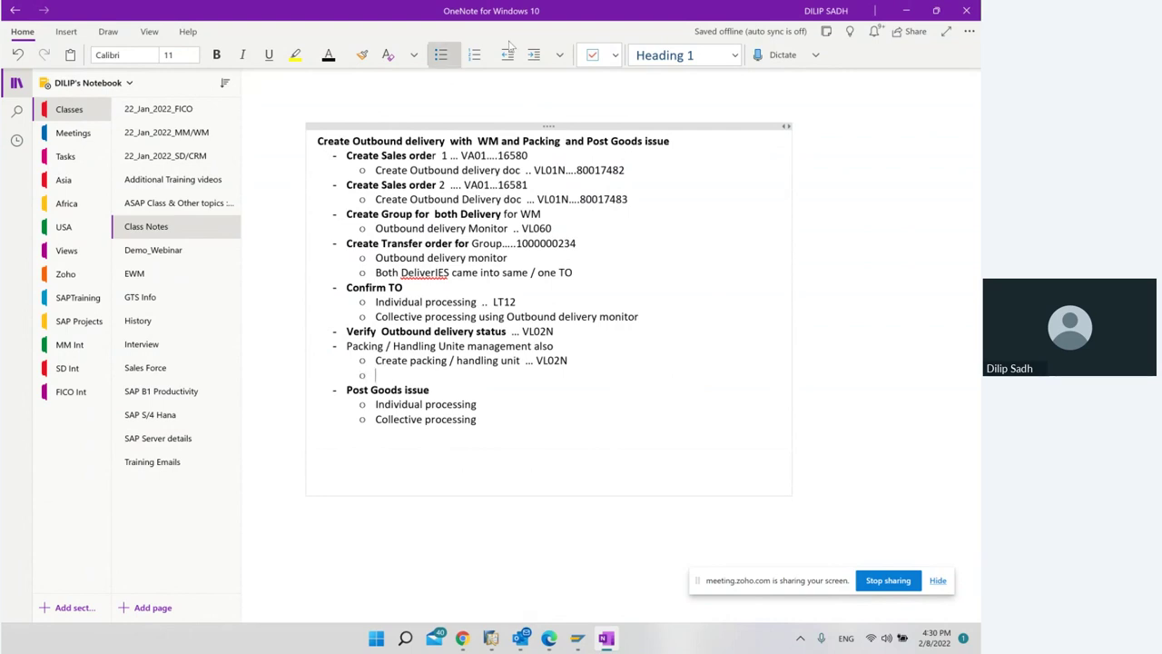
pyautogui.write('Unpack')
pyautogui.press('Return')
pyautogui.write('repack')
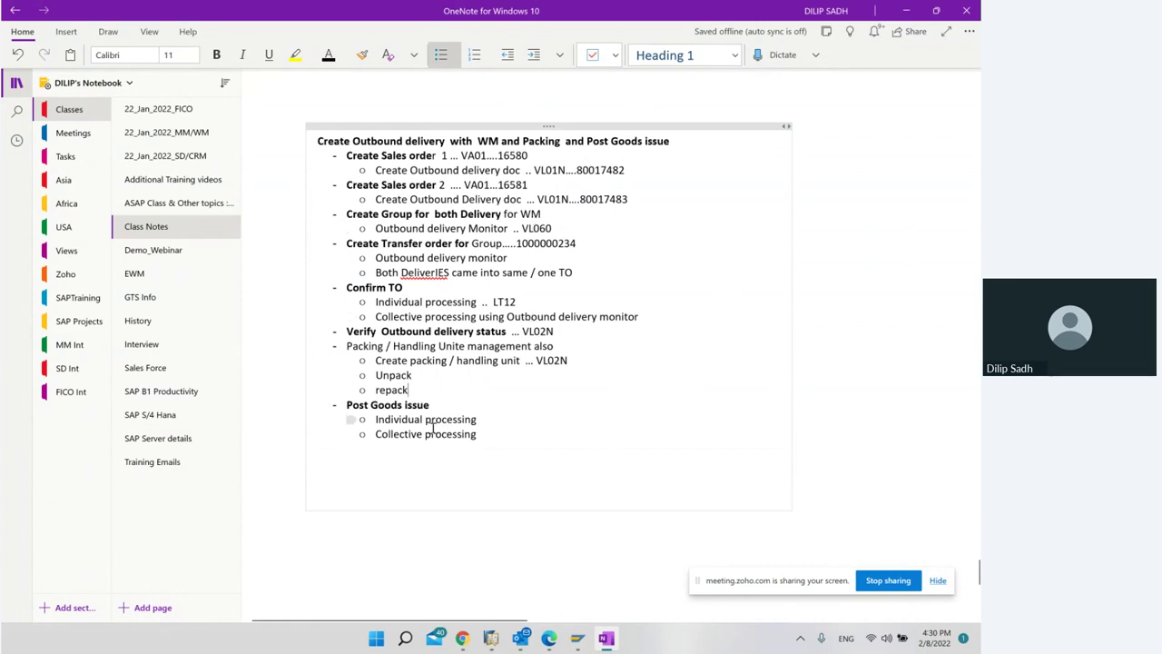
pyautogui.moveTo(578, 641)
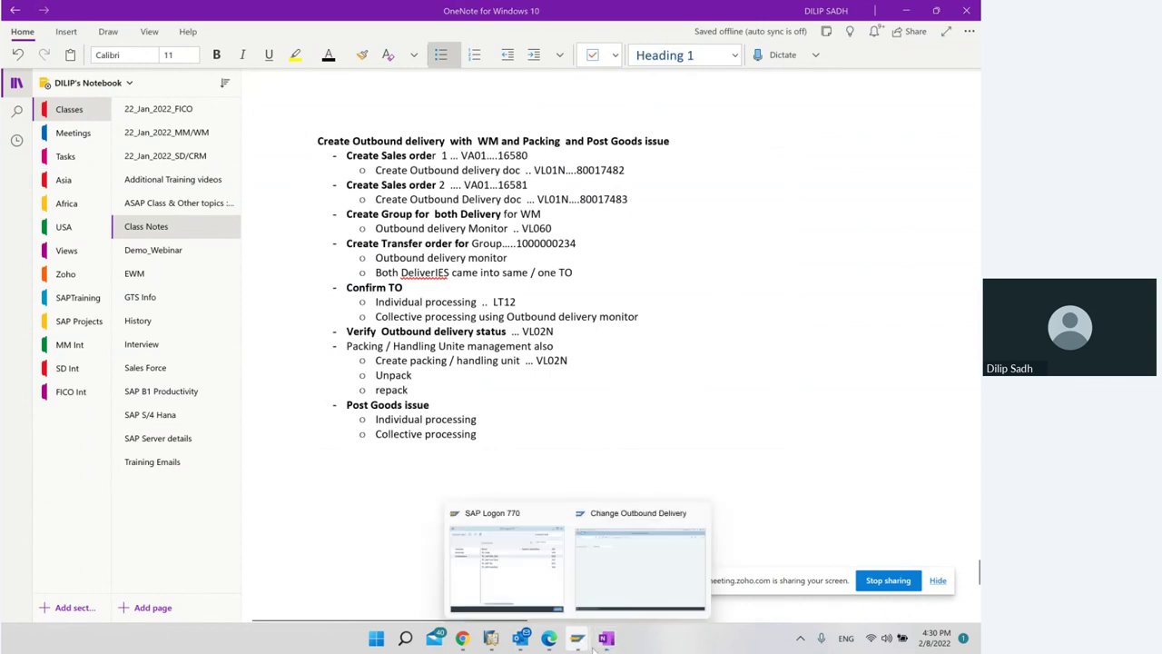
# Switch to SAP, return to the Easy Access menu and open VL02N - Single Document from the outbound delivery Change folder.
pyautogui.click(523, 575)
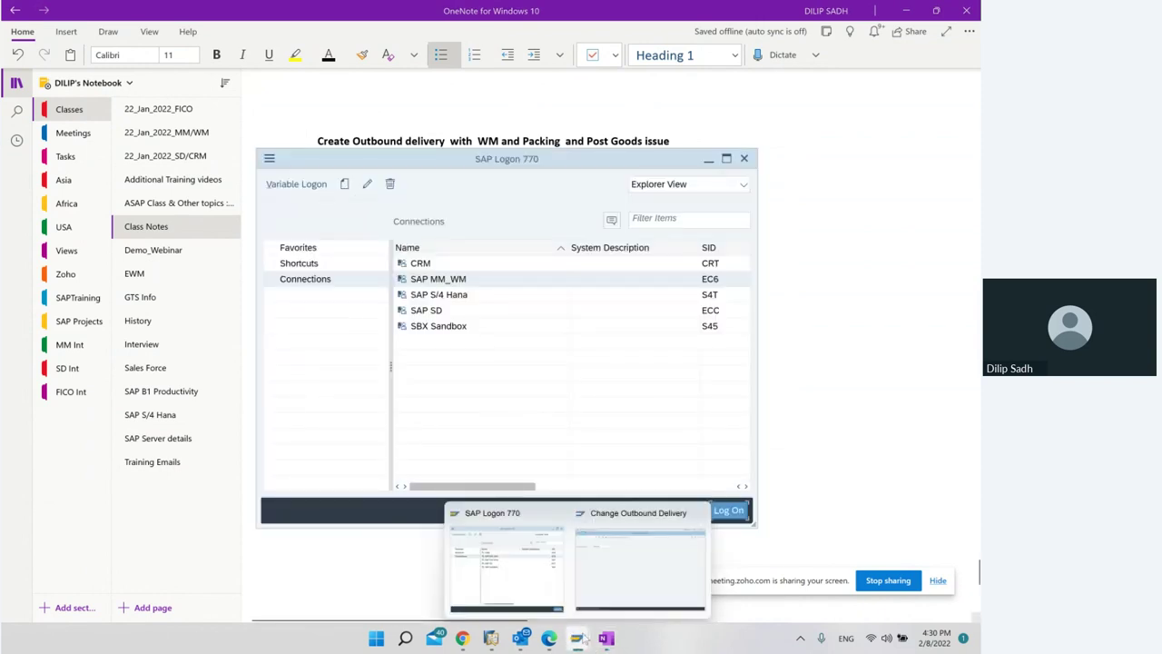
pyautogui.click(638, 563)
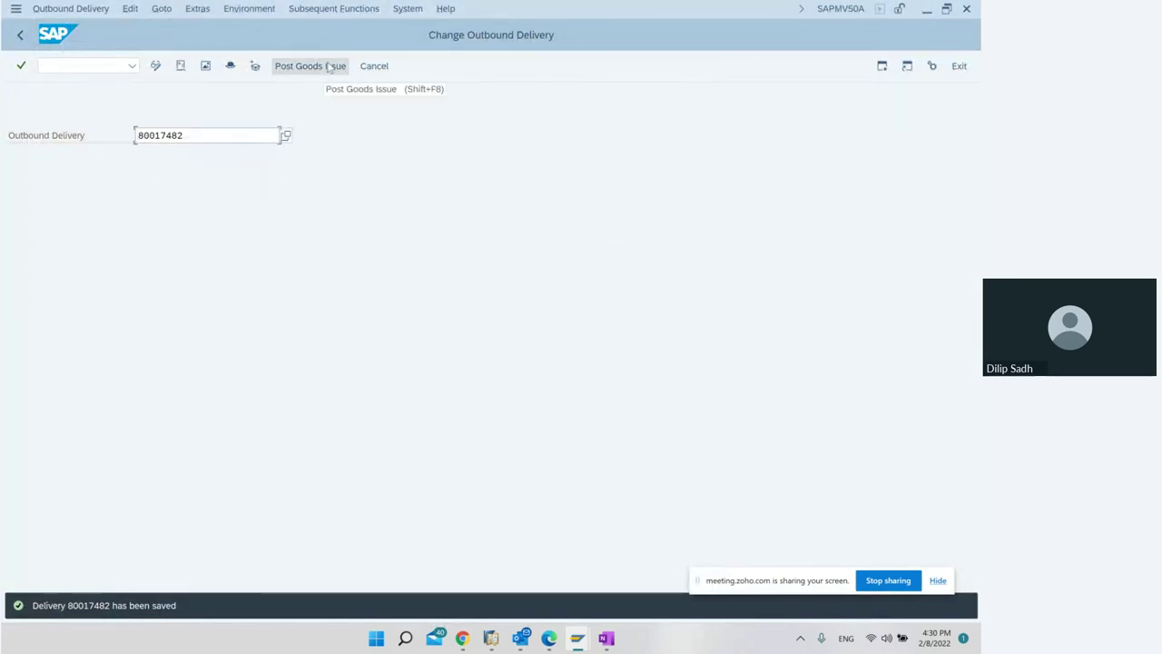
pyautogui.click(21, 37)
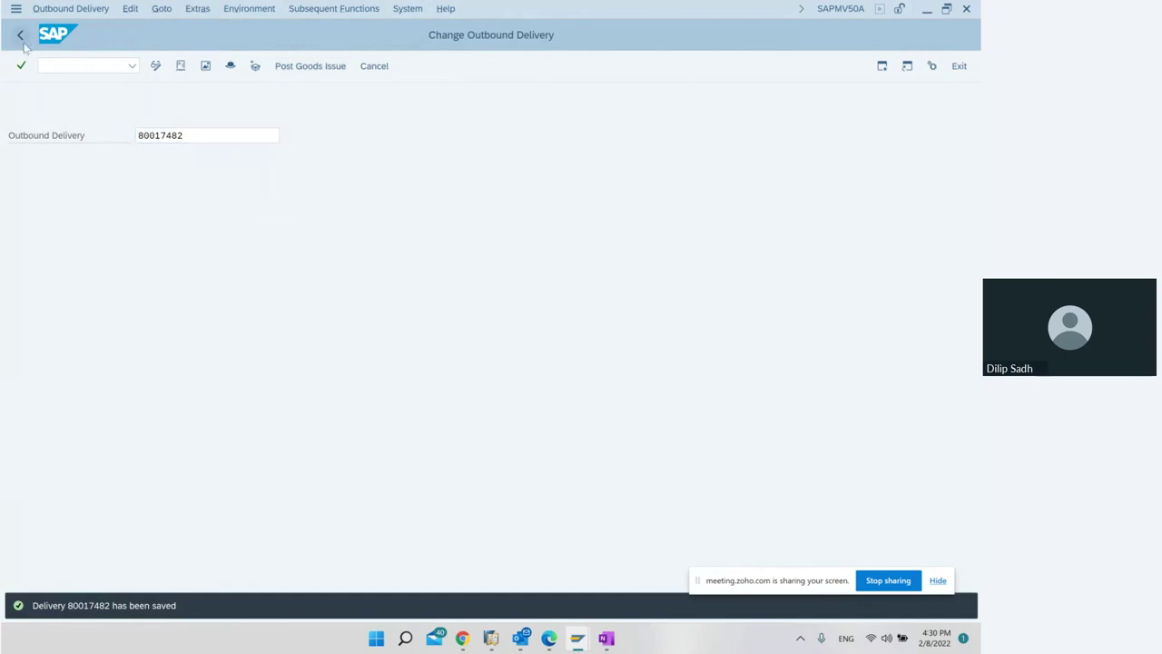
pyautogui.scroll(2, 199, 338)
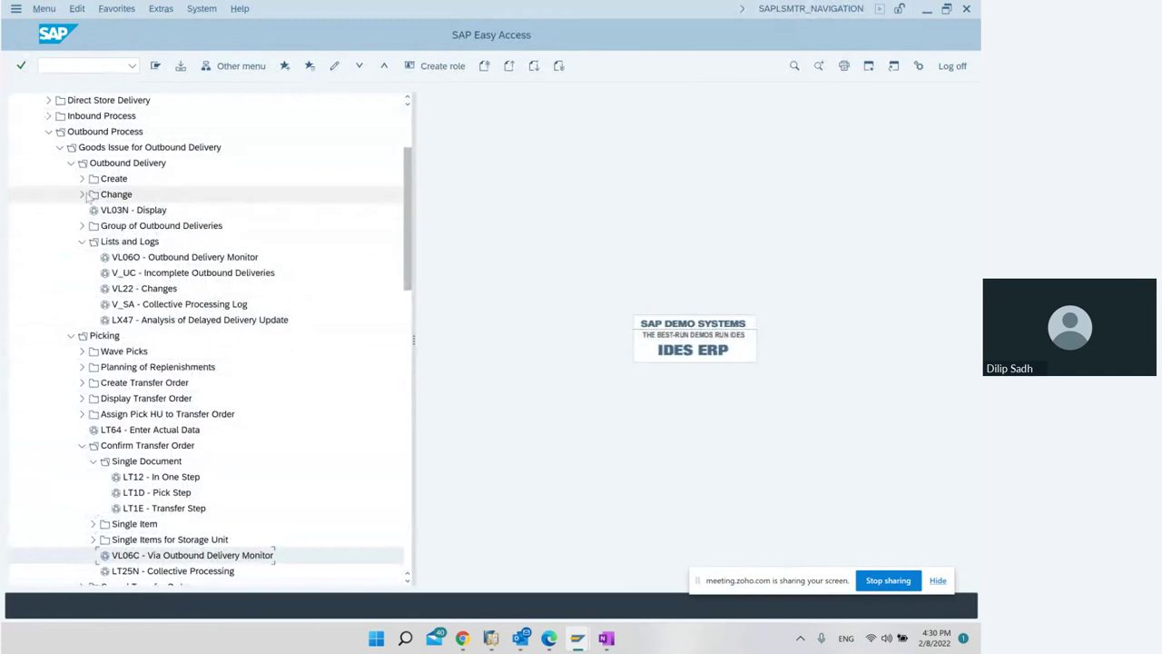
pyautogui.click(82, 194)
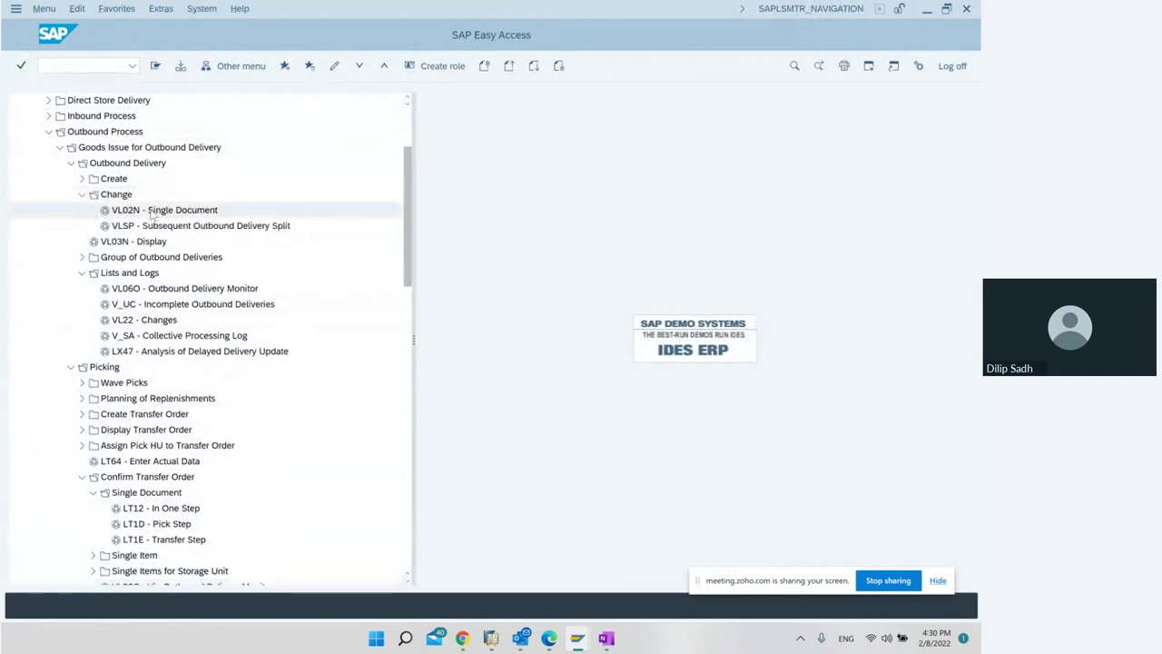
pyautogui.doubleClick(151, 210)
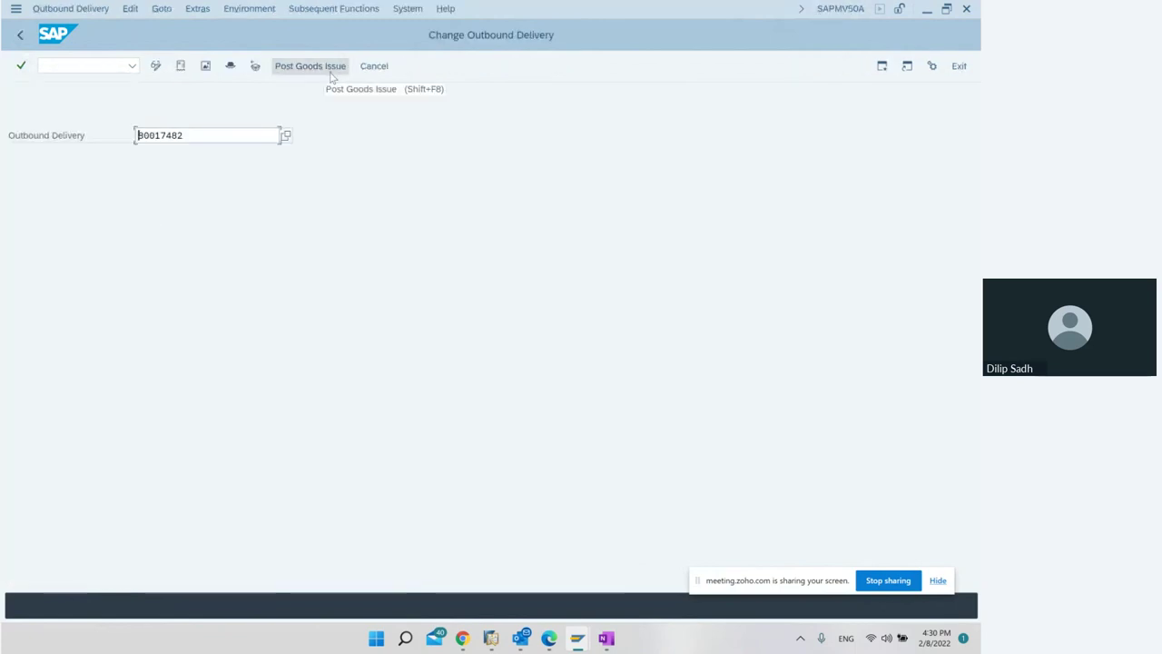
# Return to the menu tree, collapse the Outbound Delivery and Picking folders, and expand the Post Goods Issue folder.
pyautogui.click(21, 40)
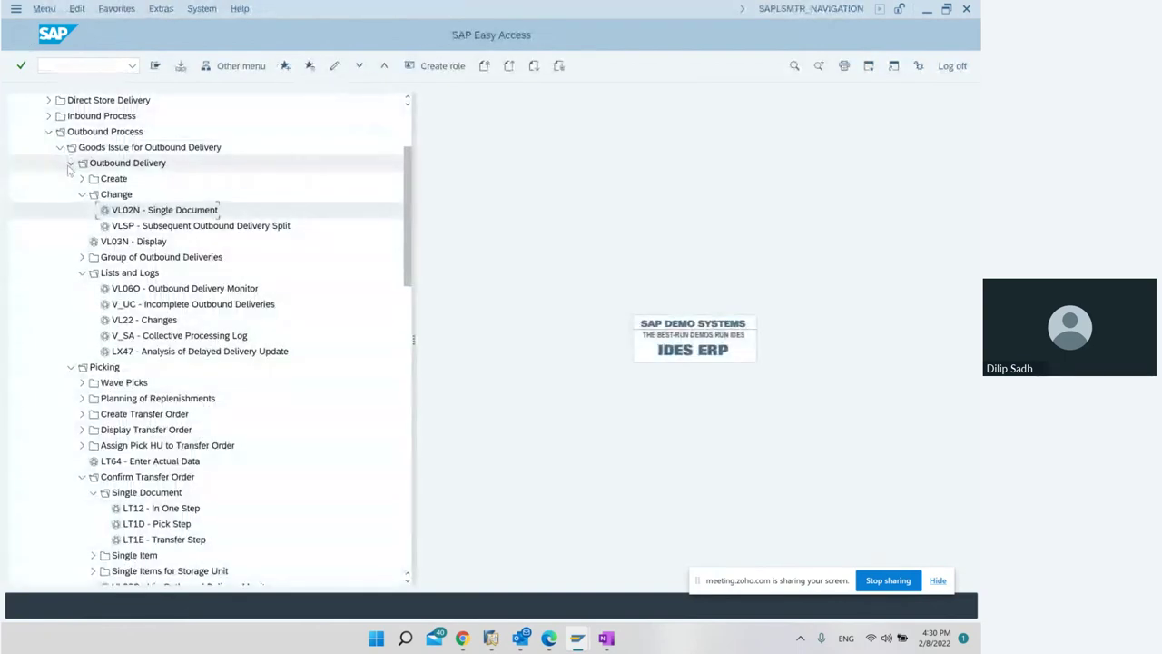
pyautogui.click(71, 164)
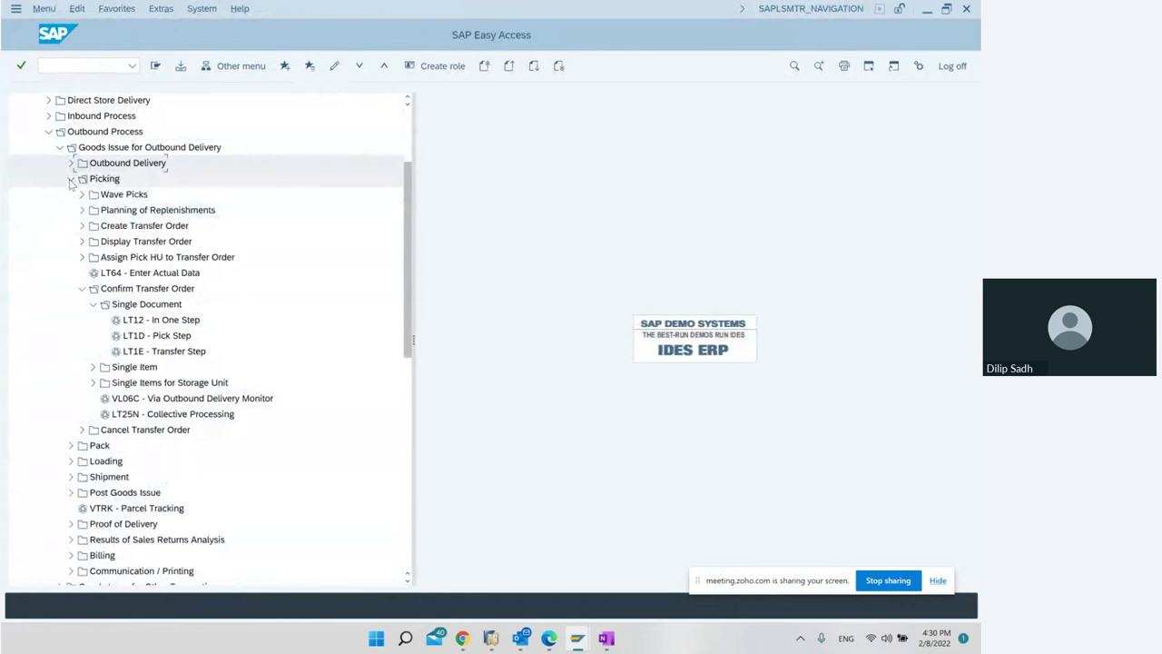
pyautogui.click(71, 179)
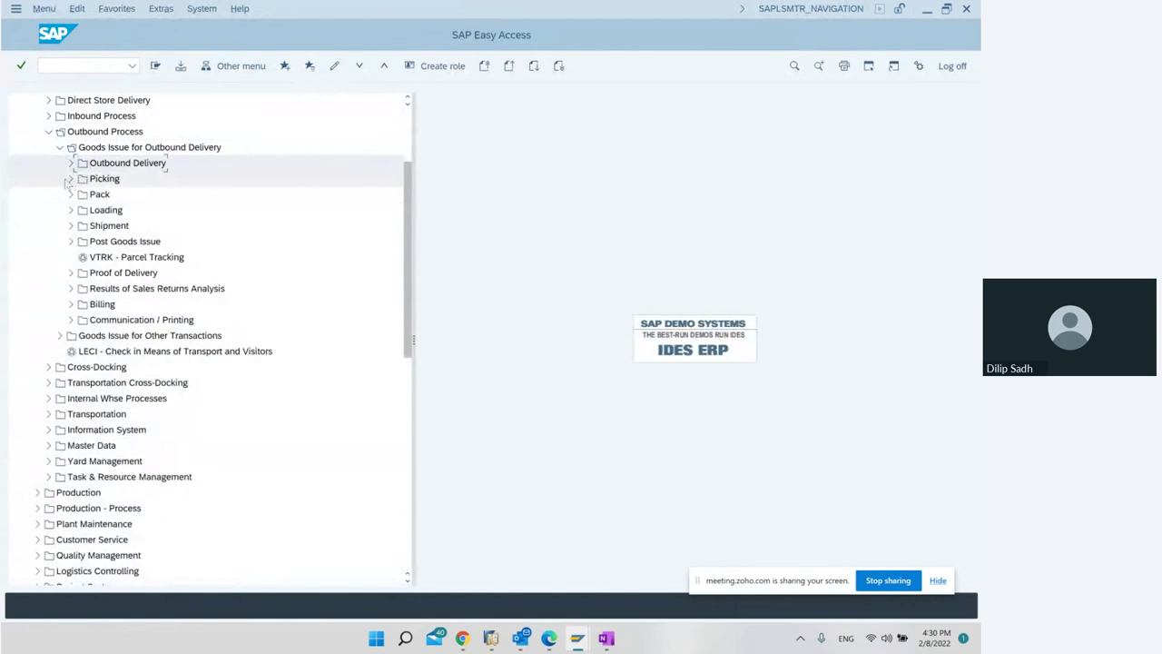
pyautogui.click(72, 243)
pyautogui.click(71, 242)
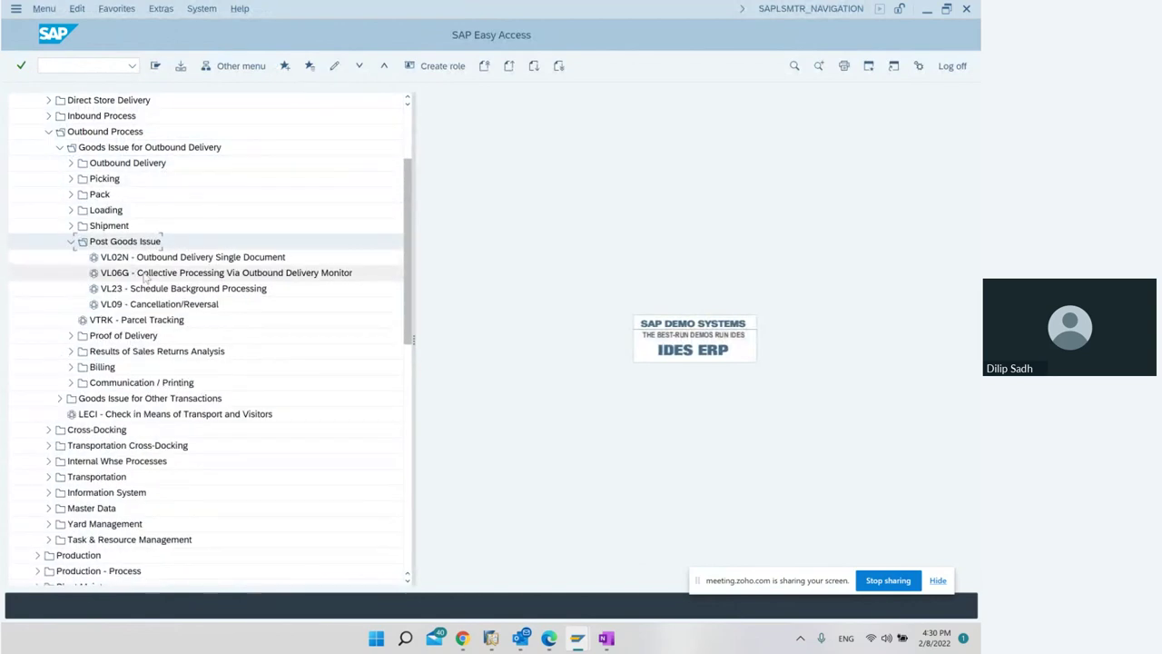
# View the individual goods issue screen through VL02N - Outbound Delivery Single Document under Post Goods Issue, and return to the menu tree.
pyautogui.click(188, 260)
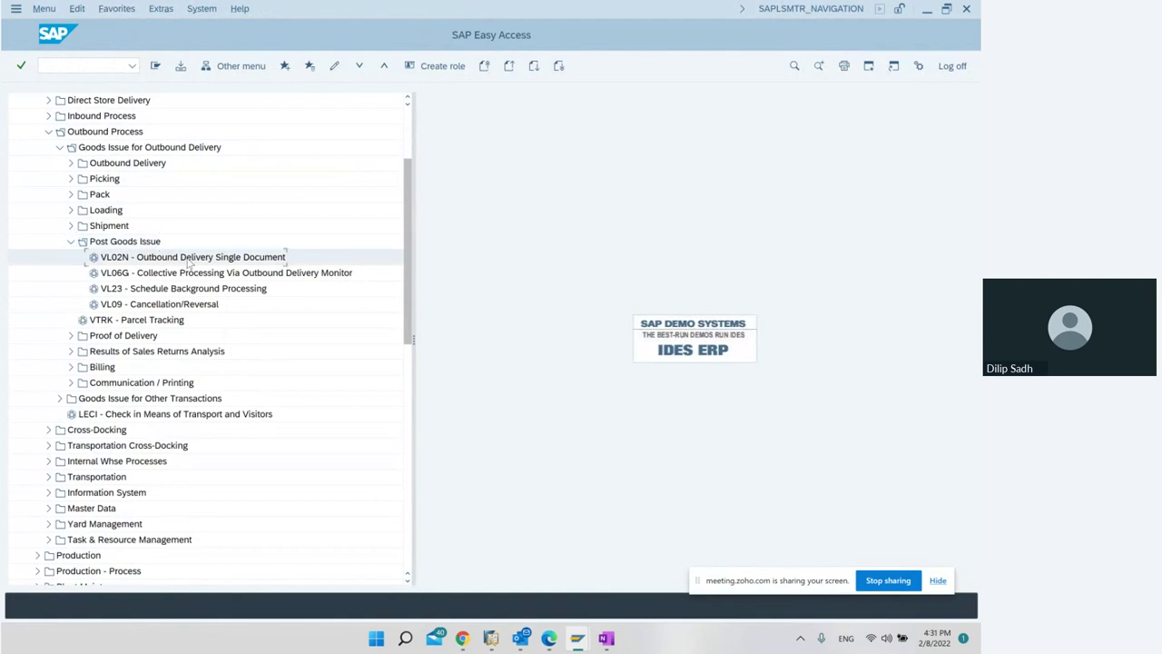
pyautogui.doubleClick(188, 259)
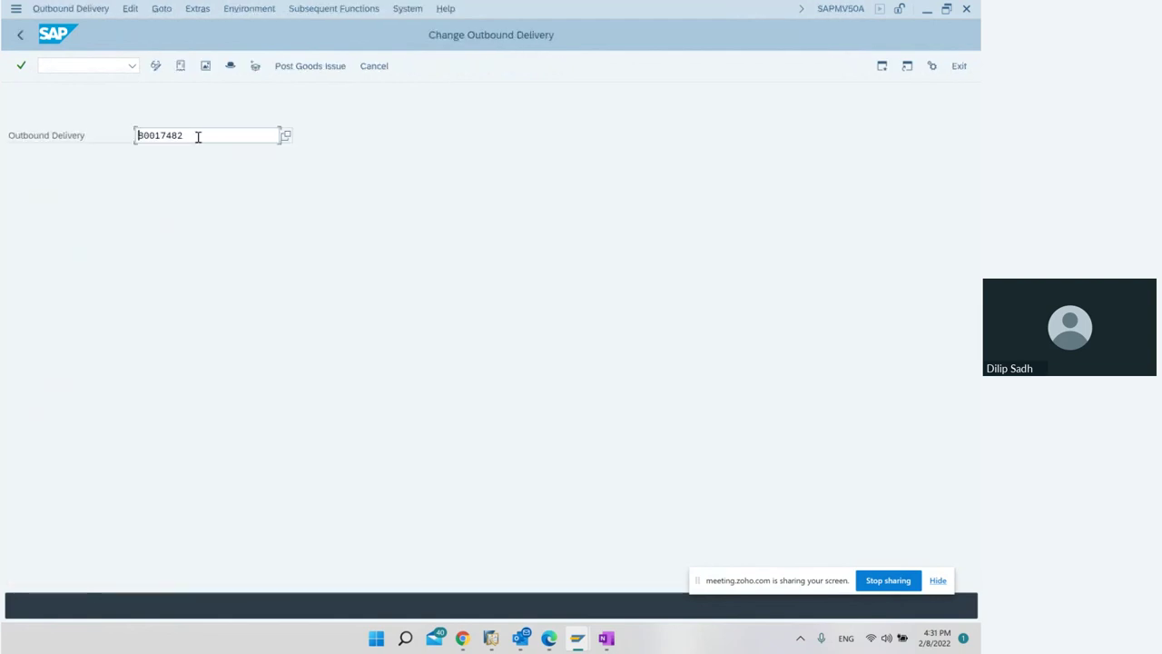
pyautogui.click(325, 69)
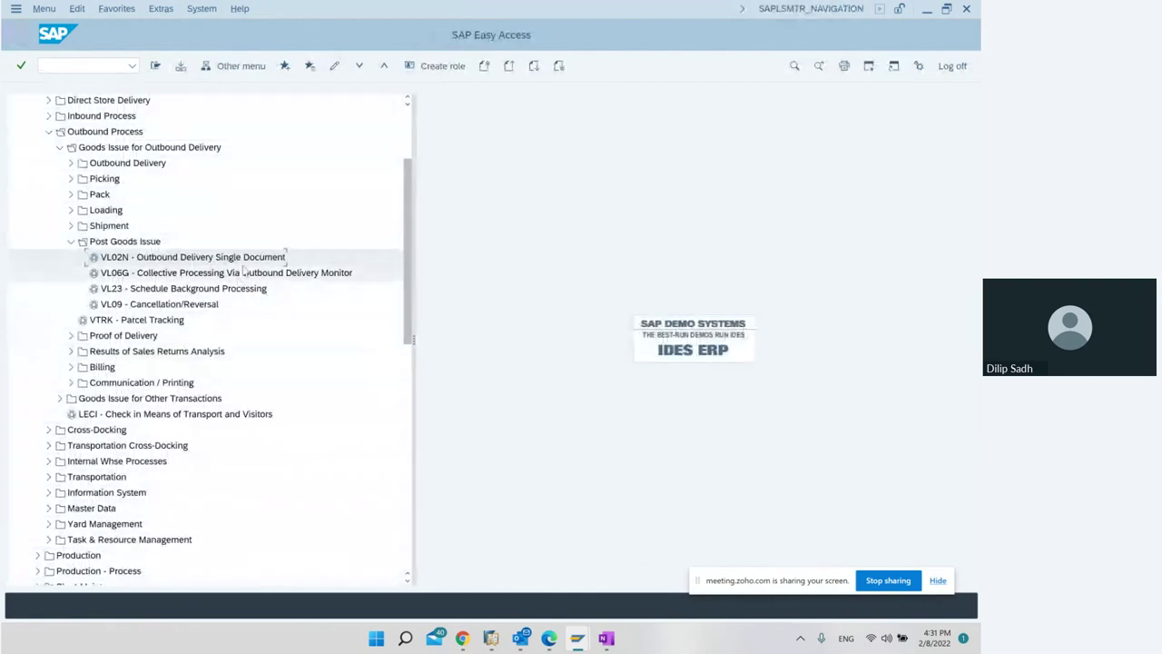
# Open VL06G - Collective Processing Via Outbound Delivery Monitor and list the deliveries due for goods issue at shipping point 1000.
pyautogui.click(239, 277)
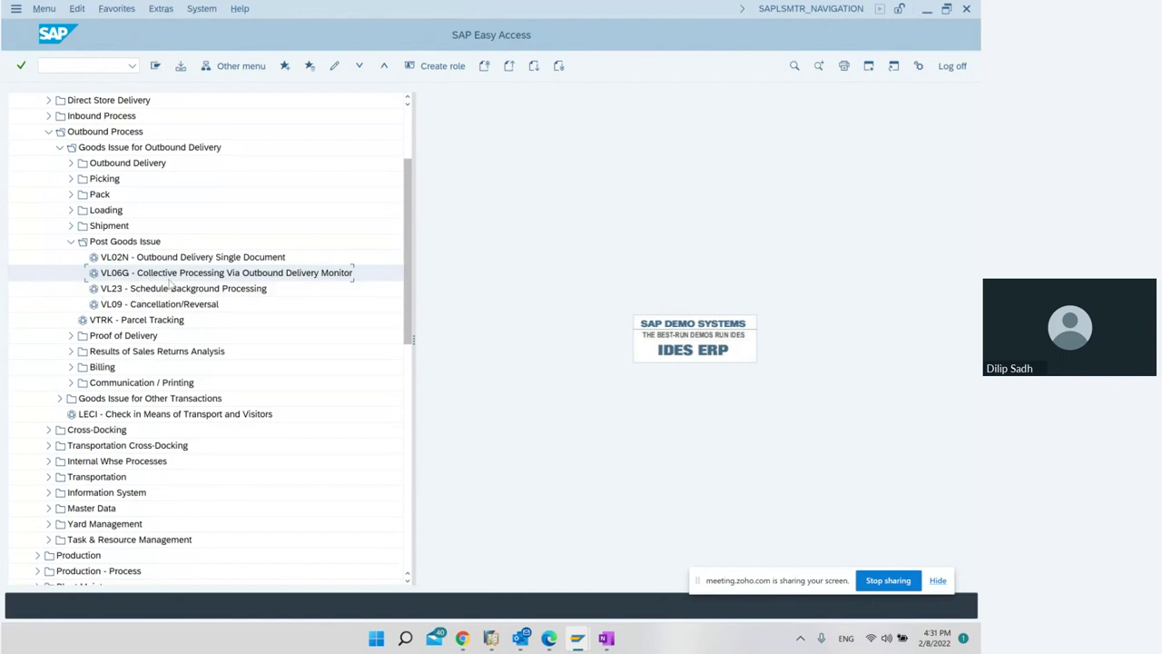
pyautogui.doubleClick(109, 273)
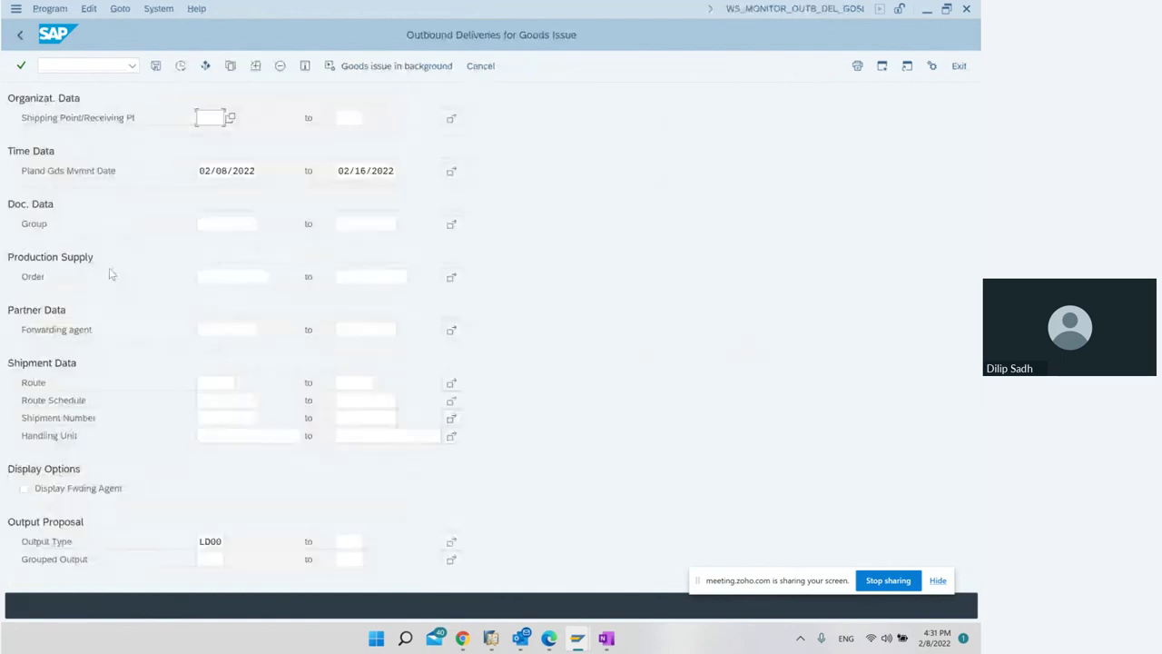
pyautogui.write('1000')
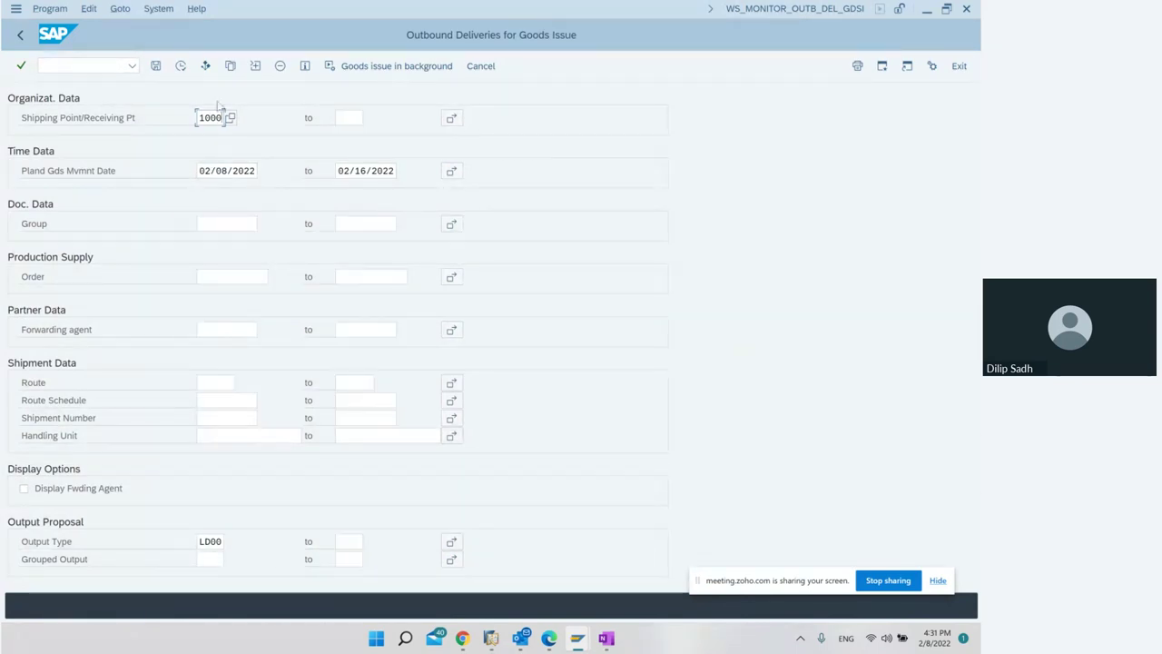
pyautogui.click(181, 66)
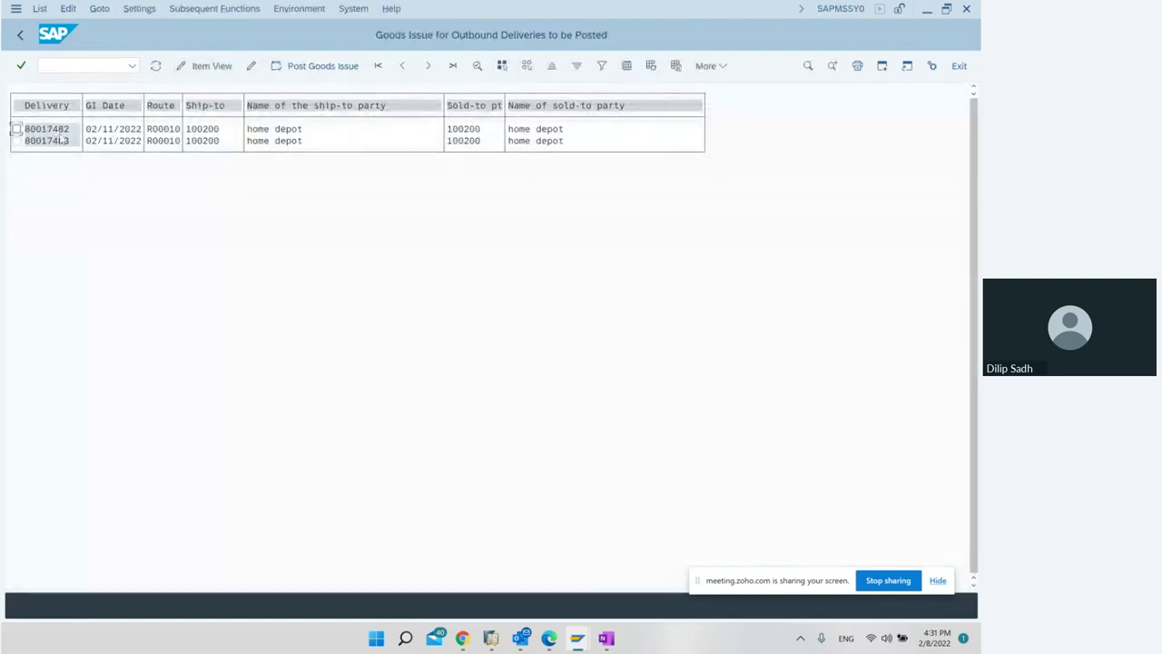
# Select both listed outbound deliveries and post their goods issue collectively with actual goods movement date 02/08/2022.
pyautogui.click(17, 129)
pyautogui.click(16, 141)
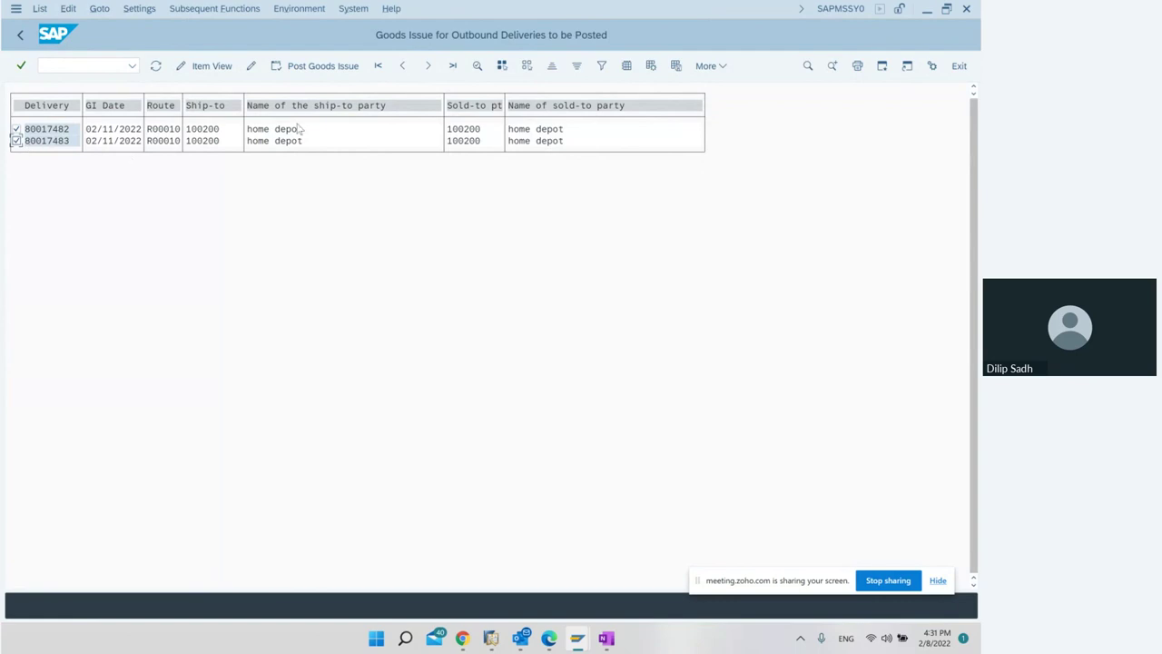
pyautogui.click(319, 71)
pyautogui.click(255, 366)
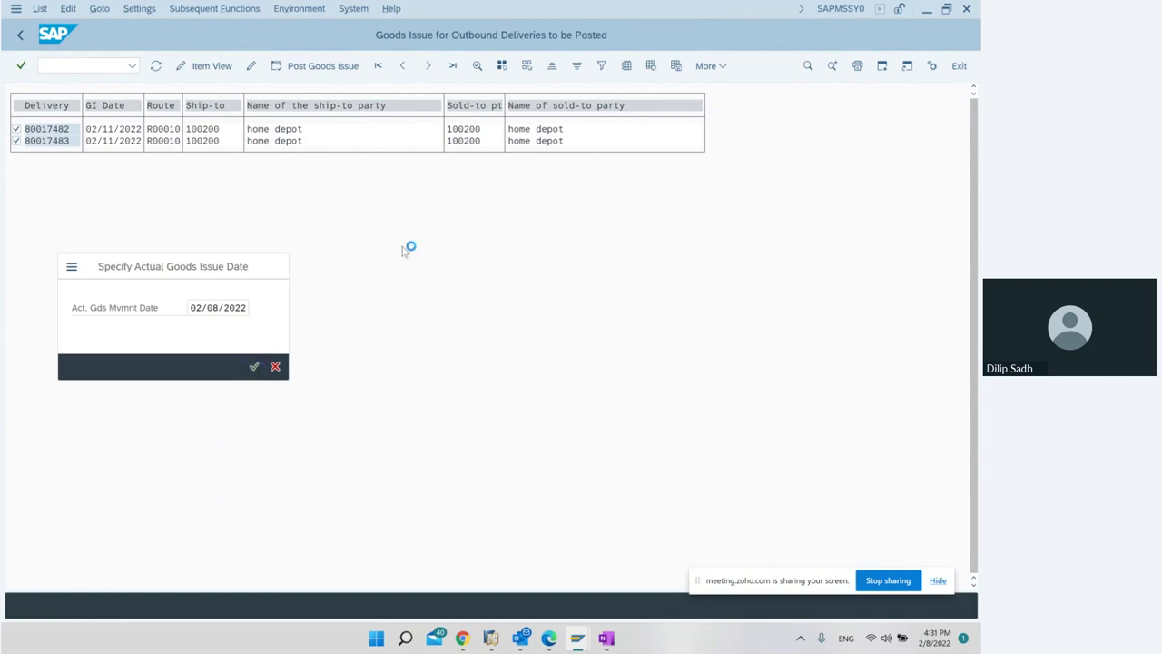